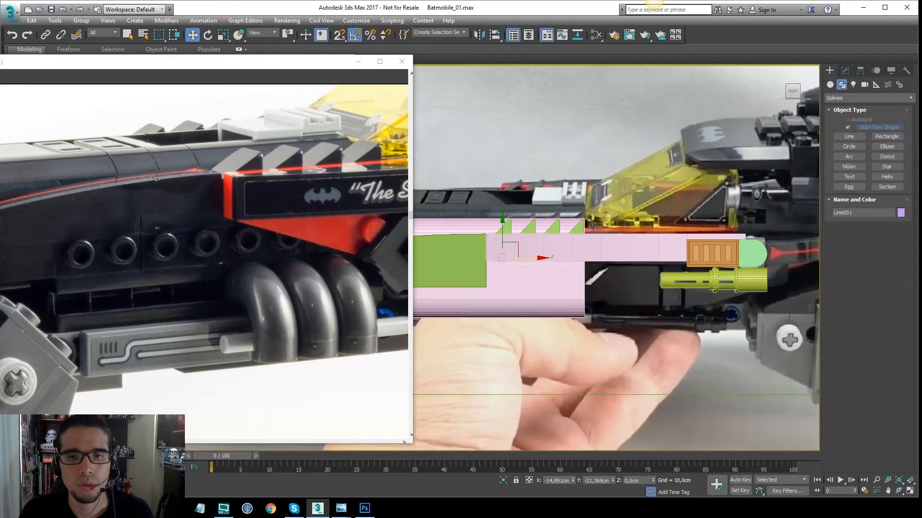
Move the front reference image plane downward so its exhaust pipes line up with the modelled parts
scroll(642, 197, up, 3)
drag(606, 203, 604, 264)
key(F3)
key(F3)
mouse_move(611, 266)
alt+middle_down()
mouse_move(662, 286)
mouse_move(688, 242)
alt+middle_up()
key(l)
key(z)
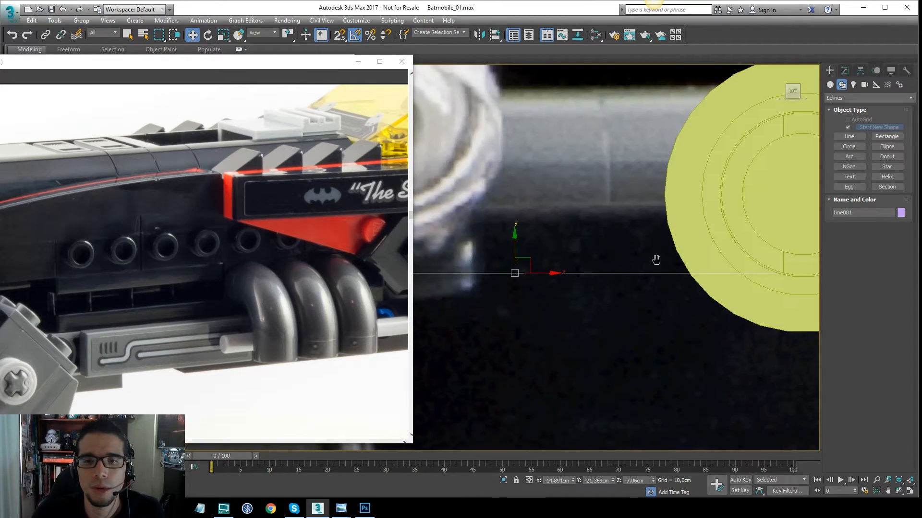
scroll(656, 257, down, 10)
scroll(620, 246, down, 4)
click(572, 129)
drag(573, 128, 572, 213)
scroll(623, 245, up, 3)
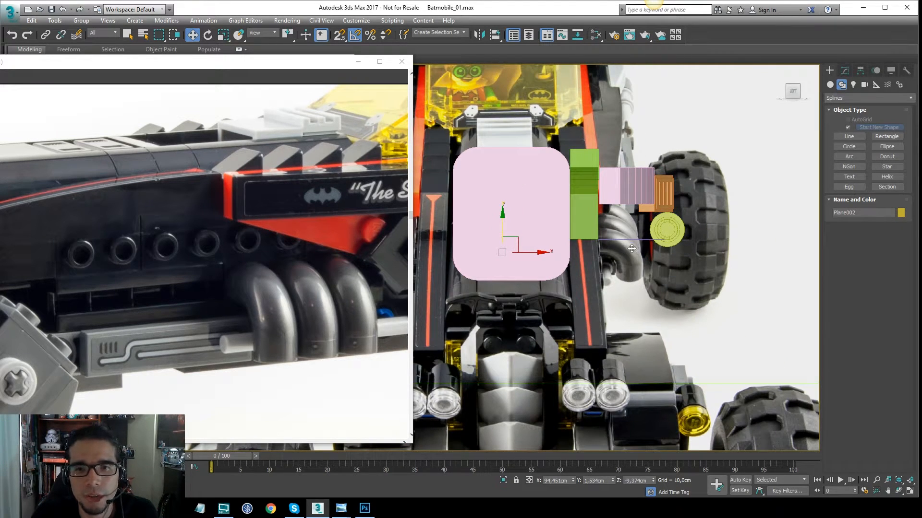
Select the pipe guide line and lower its outer end vertex below the exhaust pipe's end in the reference
click(630, 239)
right_click(685, 256)
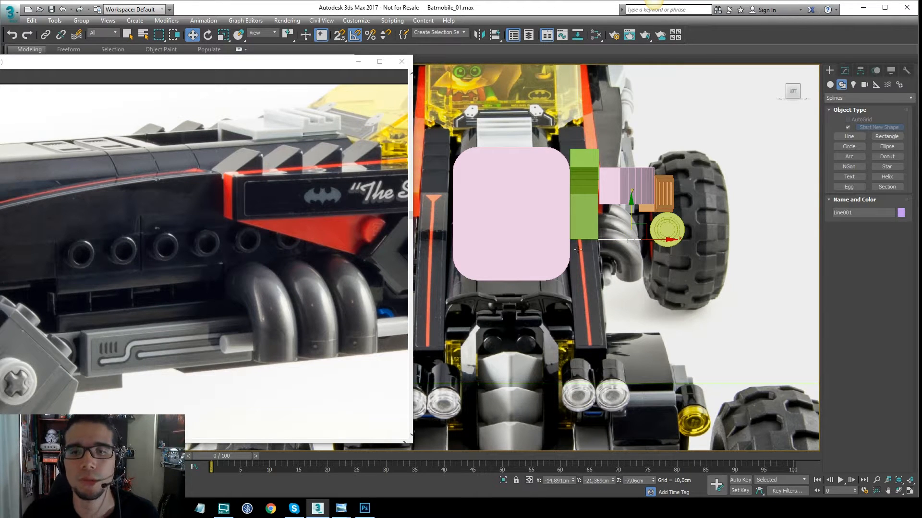
scroll(640, 232, up, 3)
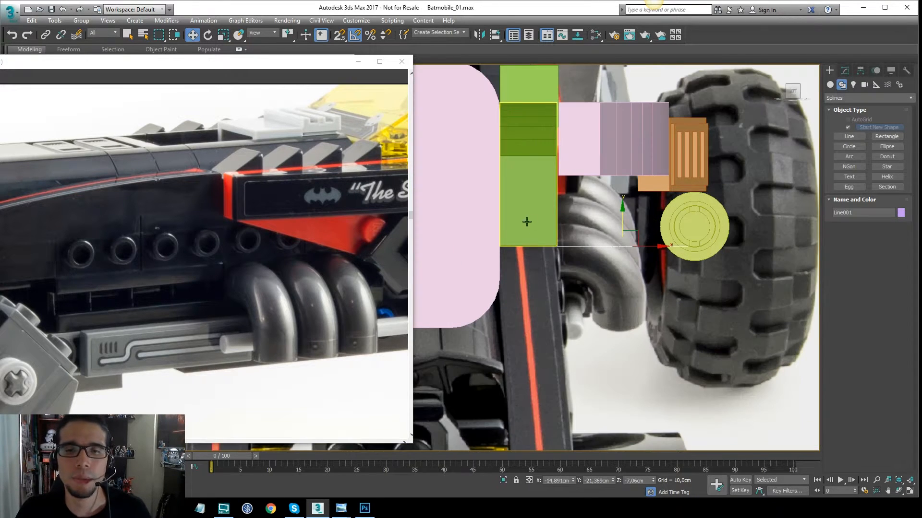
click(843, 70)
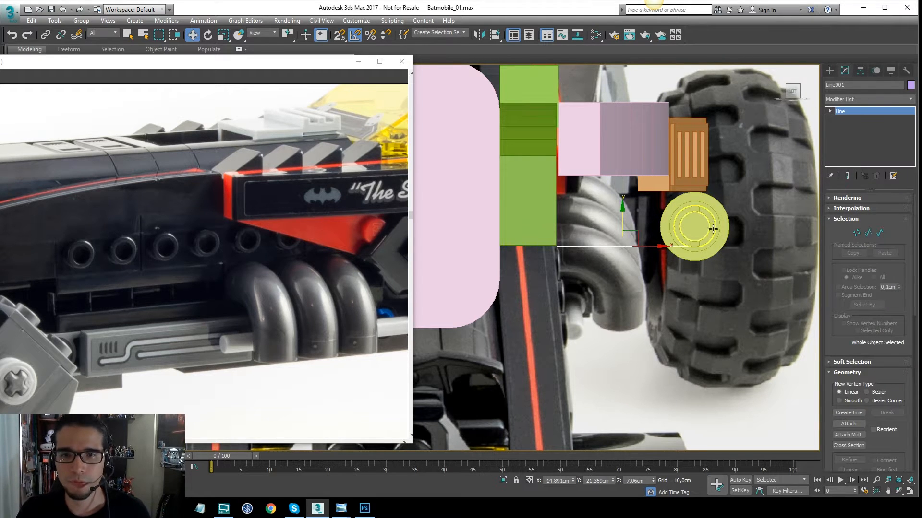
key(1)
click(684, 247)
drag(689, 218, 651, 315)
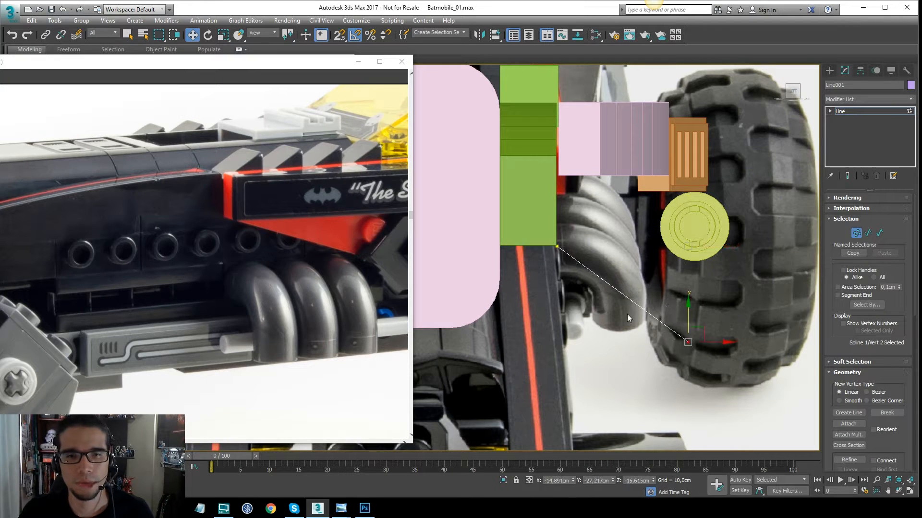
middle_drag(313, 238, 325, 211)
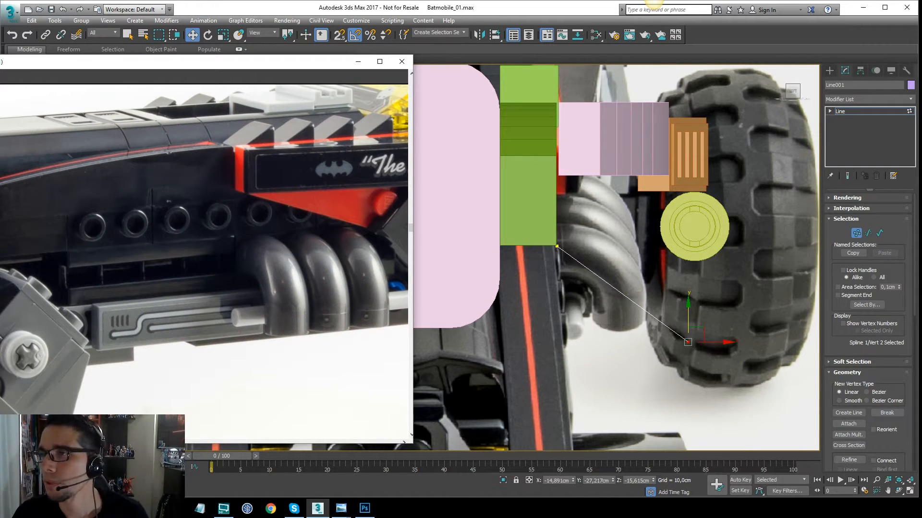
drag(282, 235, 379, 237)
drag(557, 245, 721, 241)
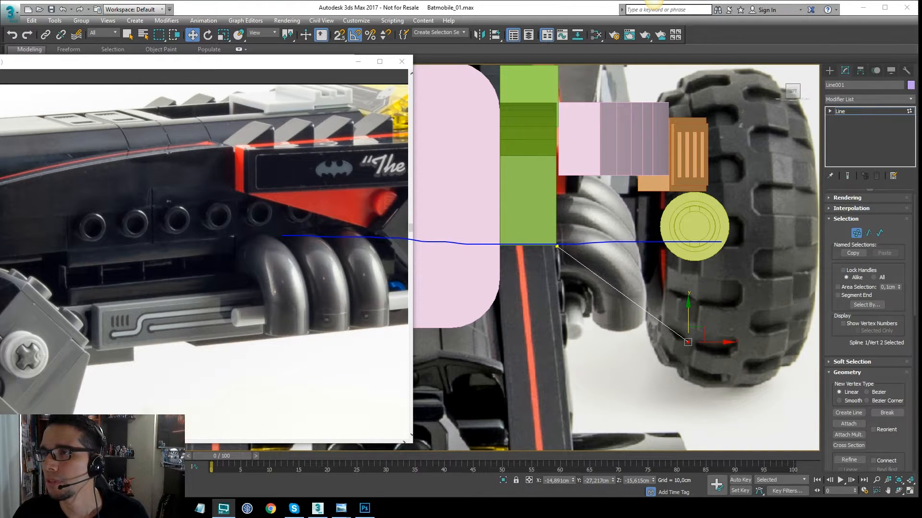
drag(491, 333, 766, 332)
drag(315, 240, 655, 227)
key(Escape)
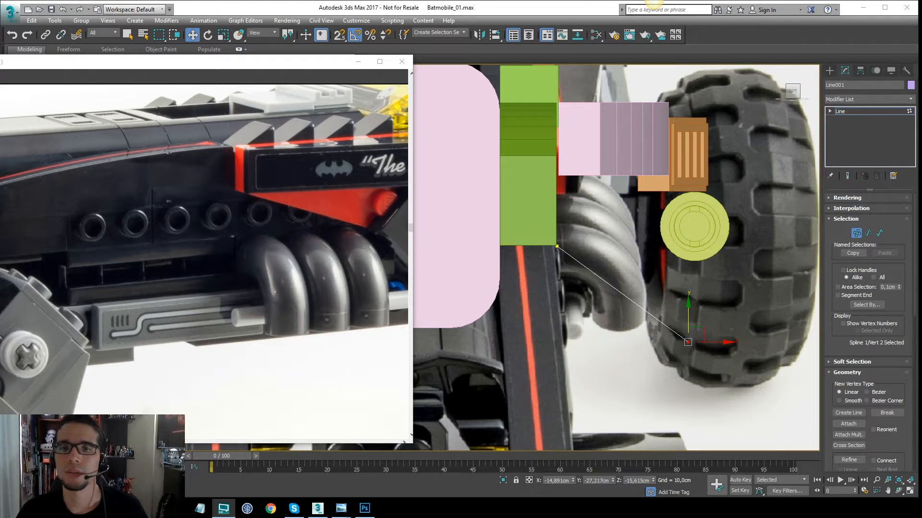
Convert the line's outer end vertex to Bezier Corner and pull its handle upward and outward to bend the line like the exhaust pipe
middle_drag(686, 253, 681, 246)
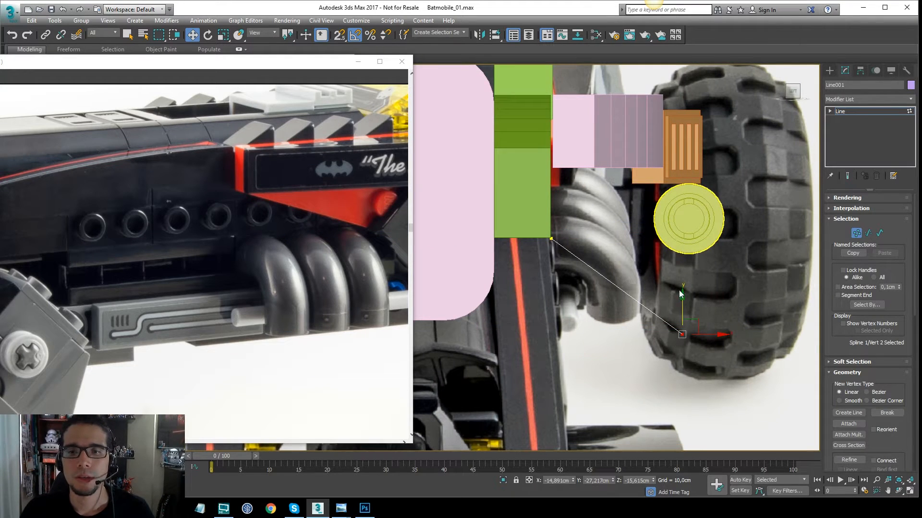
right_click(675, 327)
mouse_move(673, 310)
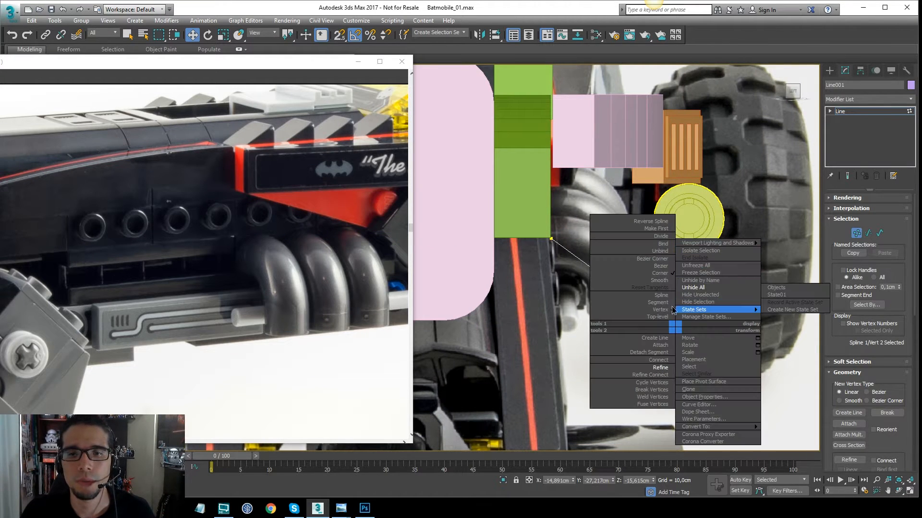
click(664, 259)
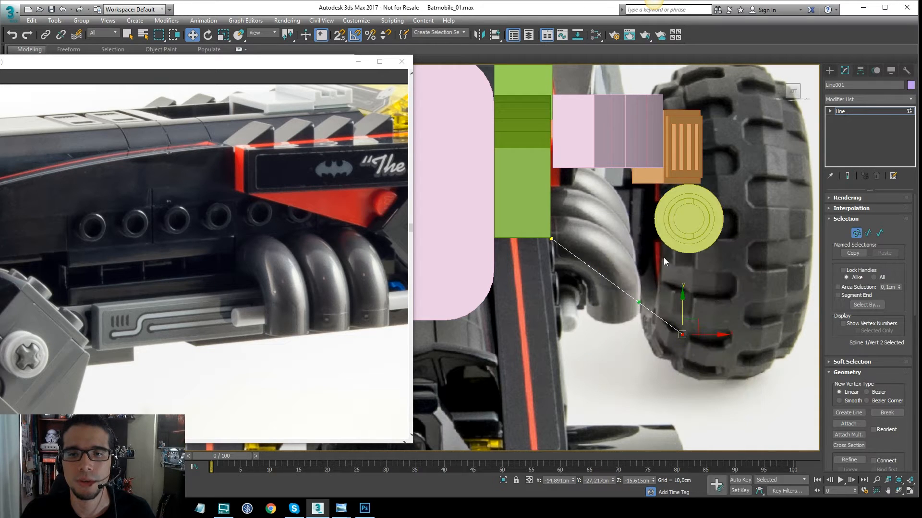
drag(640, 304, 648, 240)
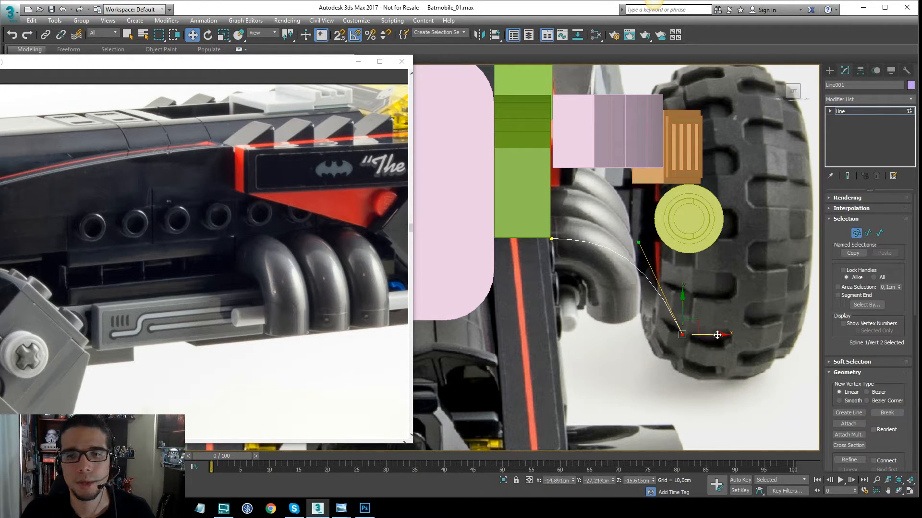
drag(639, 243, 664, 245)
scroll(674, 261, down, 4)
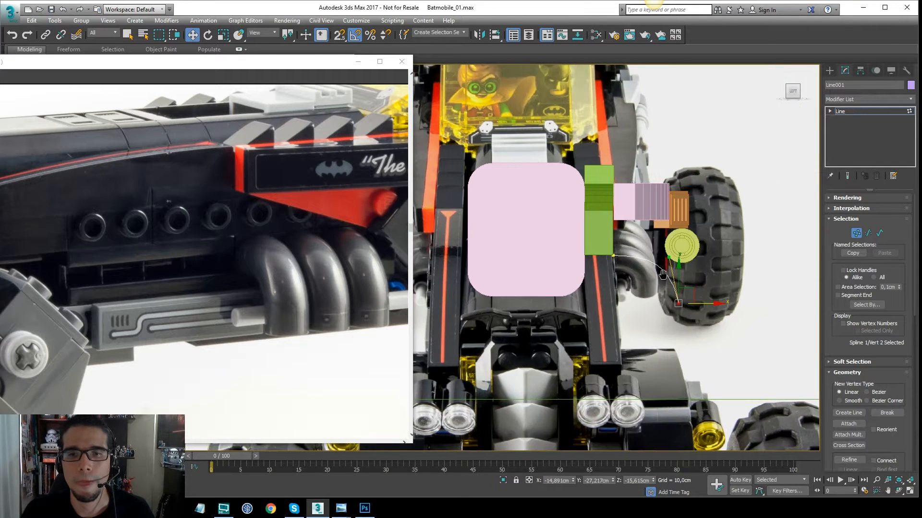
click(849, 112)
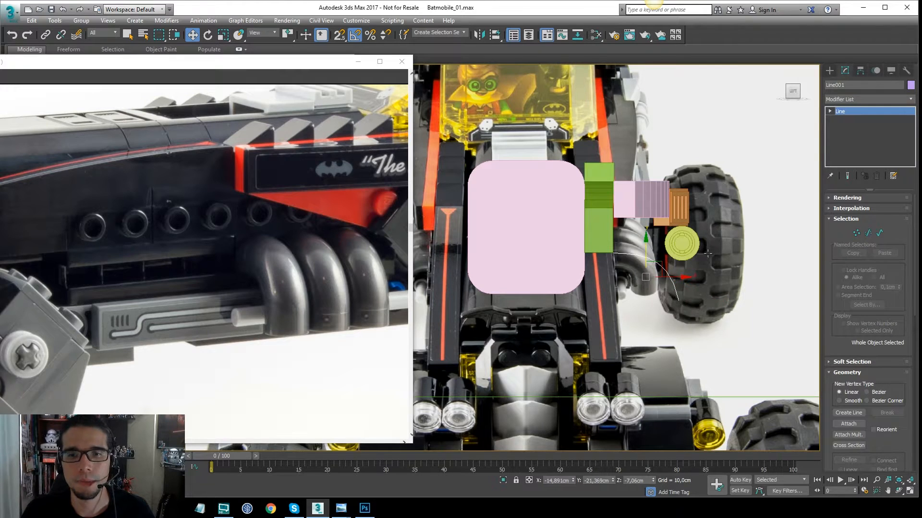
Move the guide line's outer end vertex inward toward the body in the top view and check the curve in perspective
middle_drag(711, 254, 725, 243)
key(t)
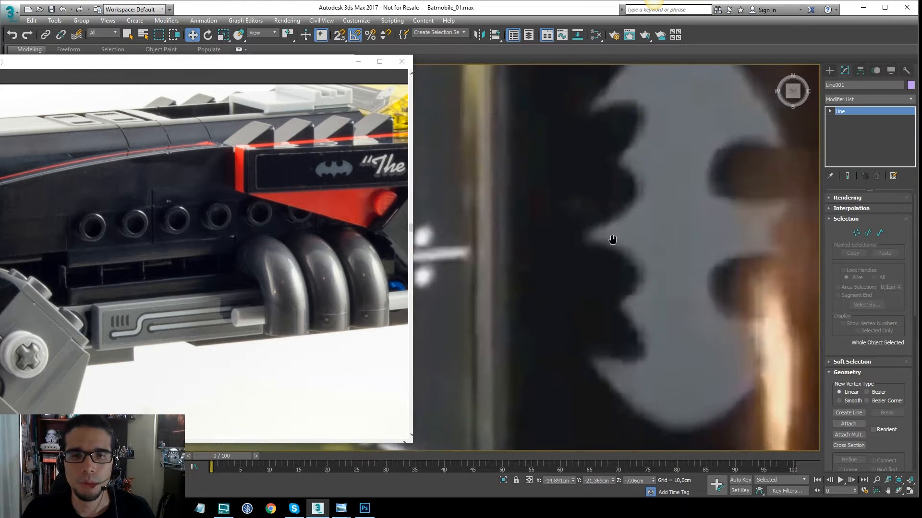
scroll(523, 310, up, 5)
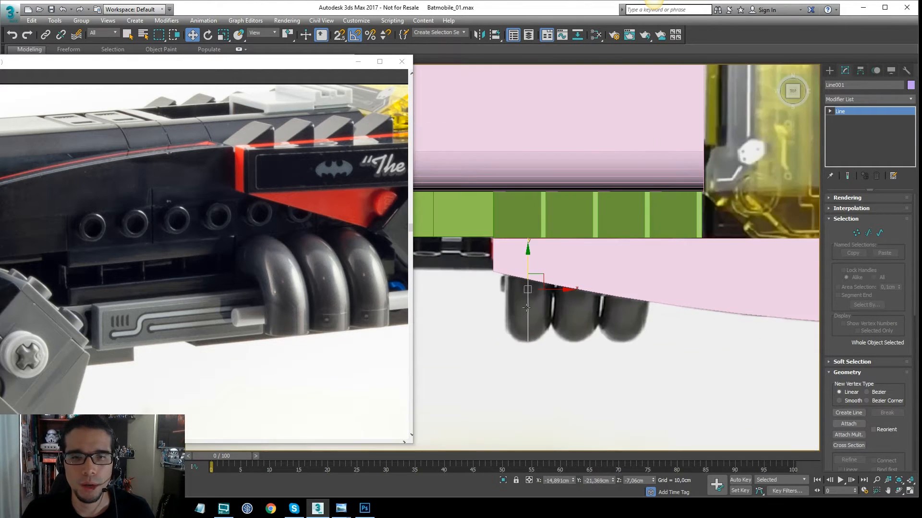
key(1)
drag(550, 307, 528, 282)
alt+middle_drag(535, 320, 539, 216)
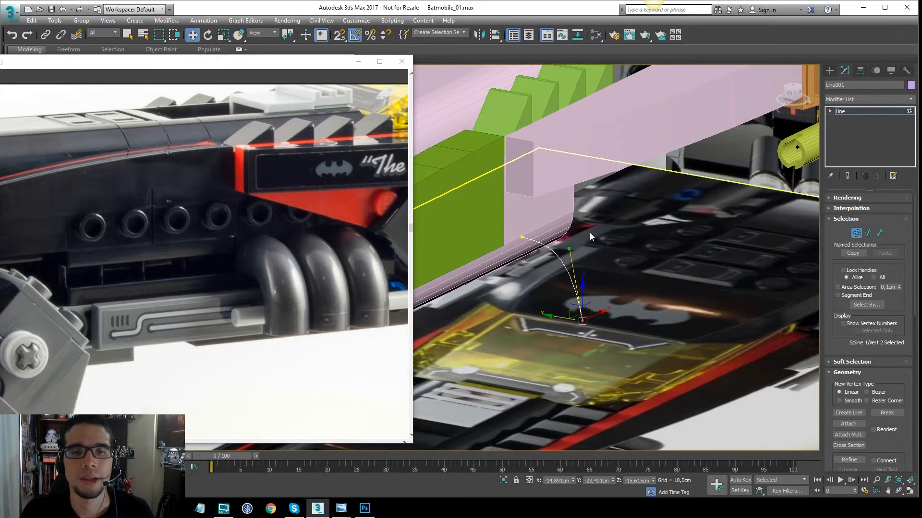
alt+middle_drag(589, 241, 674, 194)
click(859, 112)
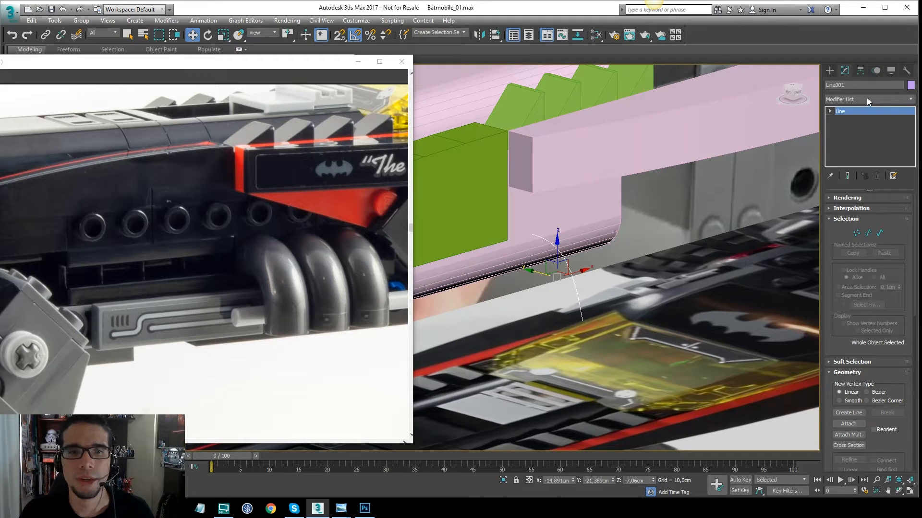
Add a Sweep modifier to the curved line with Pipe as the built-in section
click(866, 98)
text(sw)
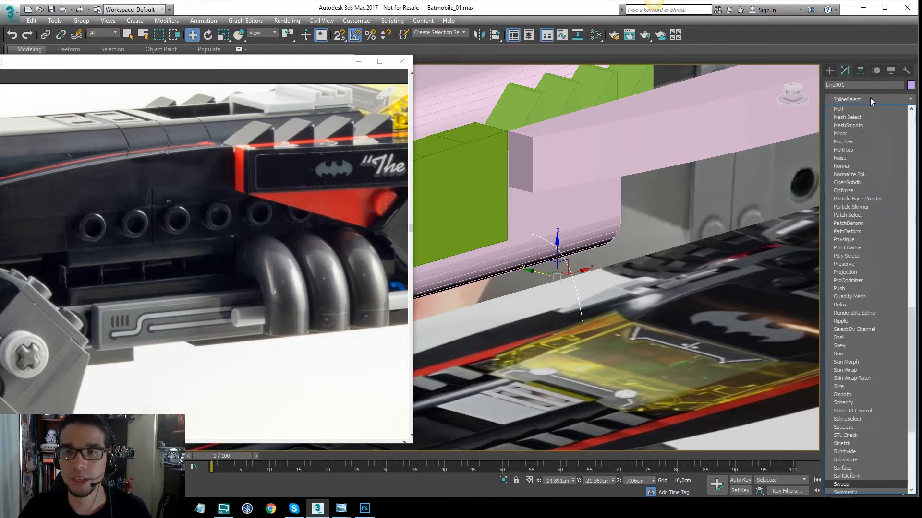
key(Return)
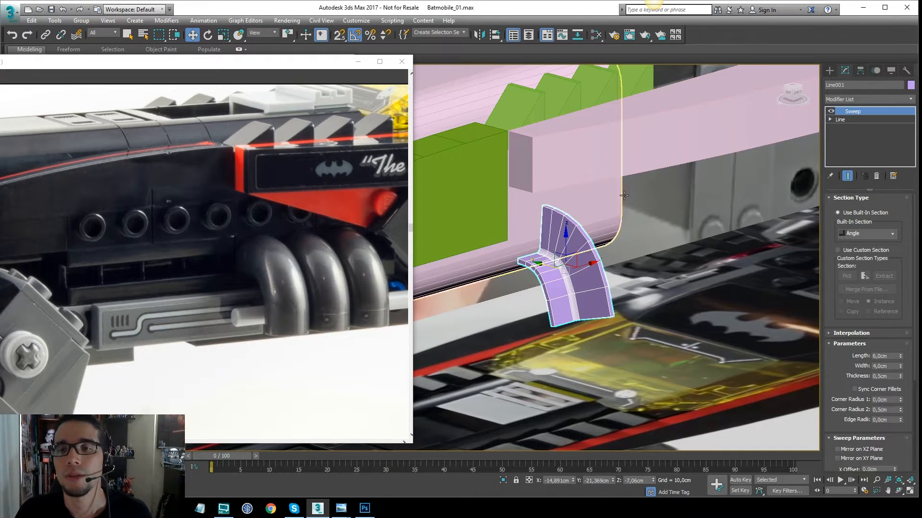
click(891, 235)
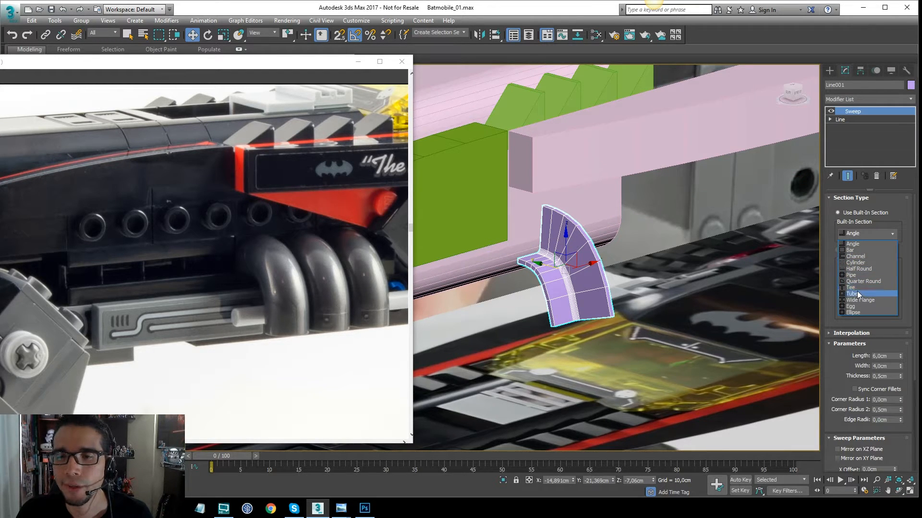
click(859, 275)
alt+middle_drag(624, 259, 684, 230)
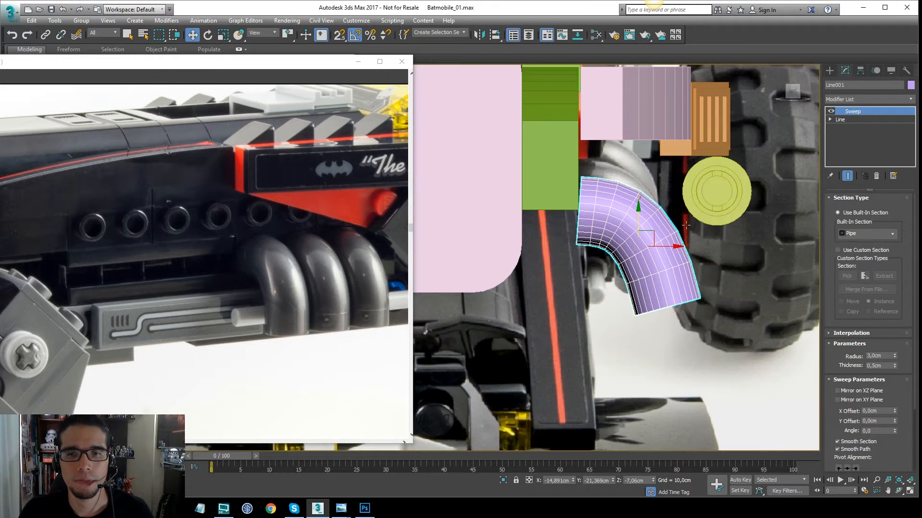
Shift the line's outer end vertex about 2 cm inward and reshape its Bezier handle to follow the reference pipe
click(830, 119)
click(847, 127)
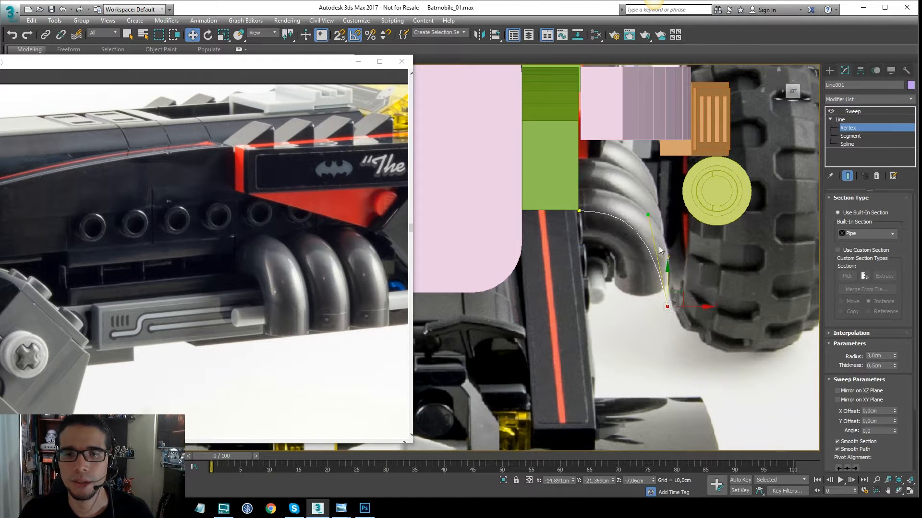
drag(698, 309, 676, 309)
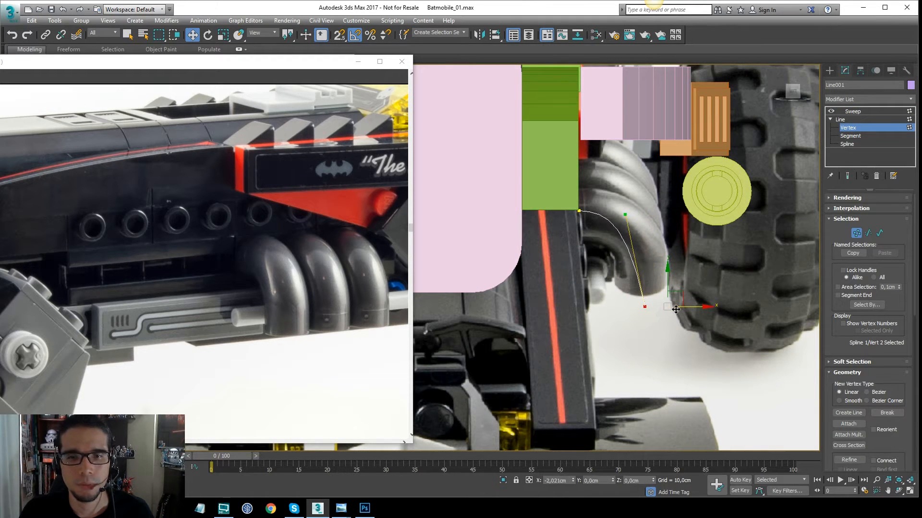
drag(627, 217, 645, 235)
Give the line's inner start vertex a Bezier handle, level it horizontally for a smooth bend, and show the swept end result
click(579, 211)
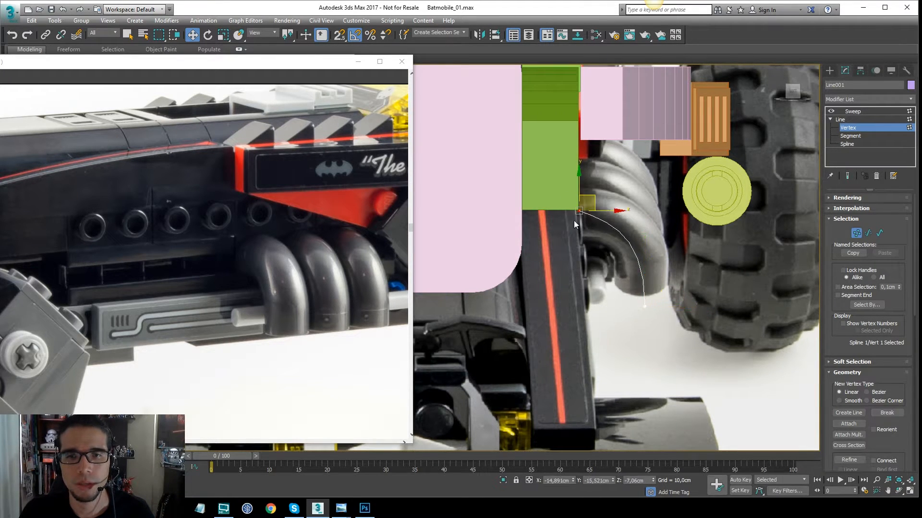
right_click(574, 208)
click(561, 144)
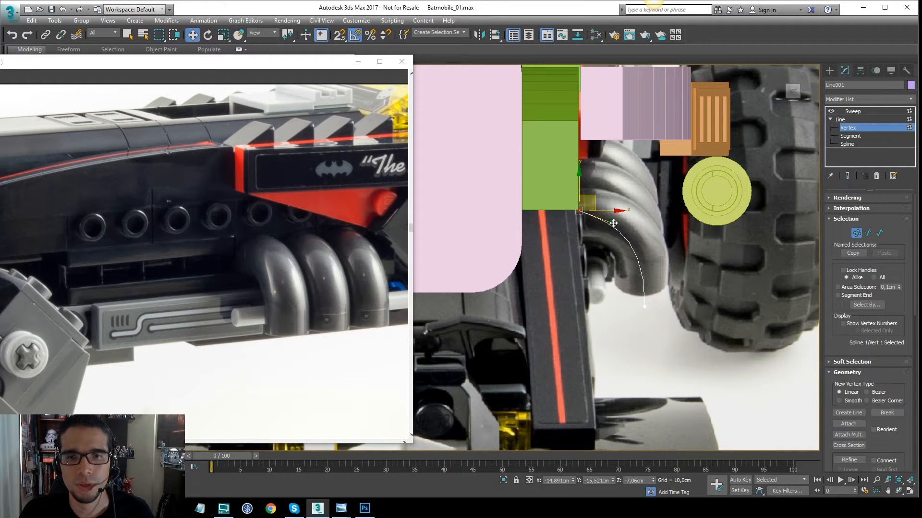
drag(612, 224, 613, 212)
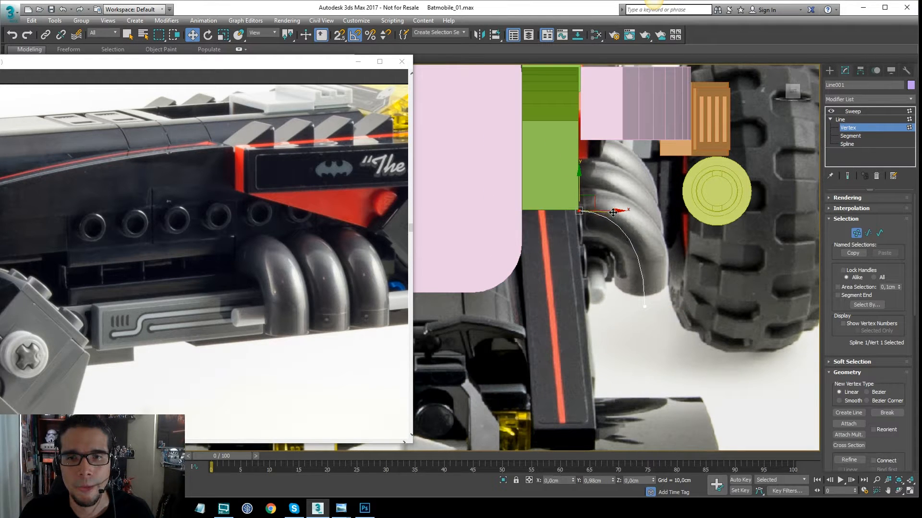
click(846, 176)
Reduce the Sweep's pipe radius to 2.34 cm to match one exhaust pipe's width in the top reference
alt+middle_drag(716, 252, 612, 261)
key(t)
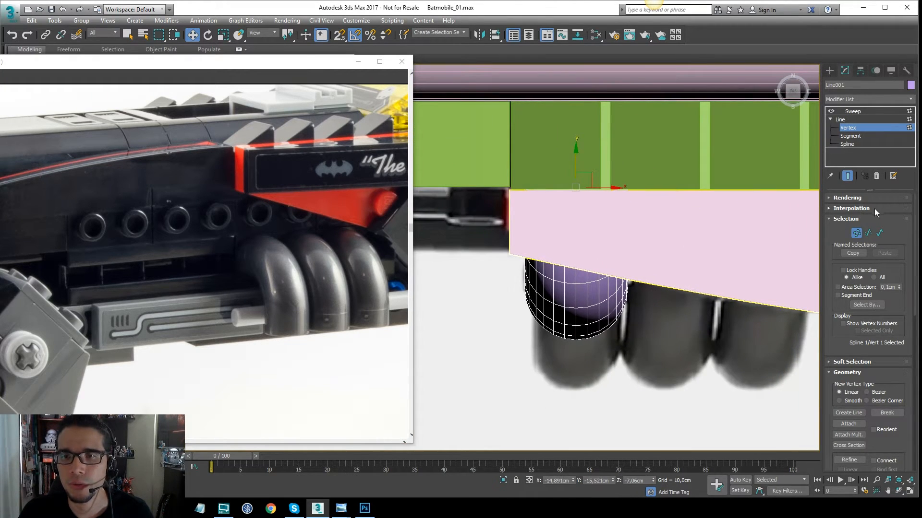
click(853, 111)
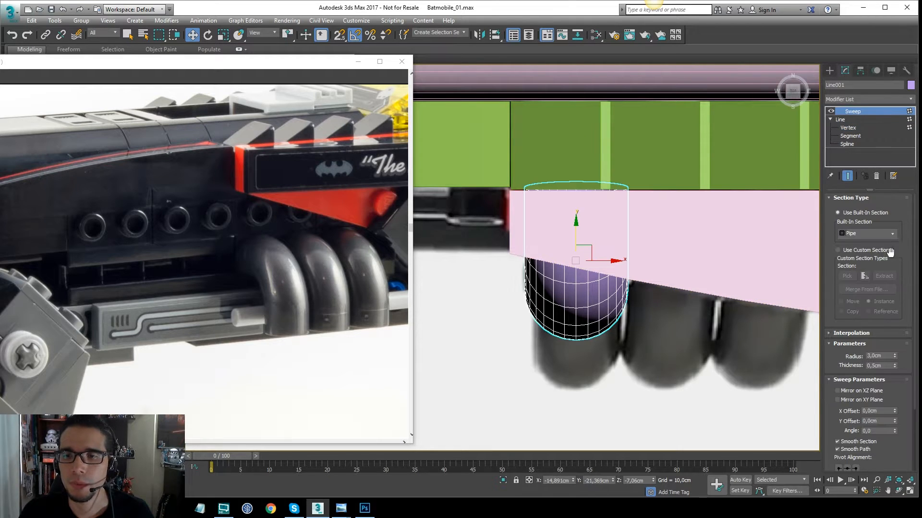
scroll(910, 395, down, 3)
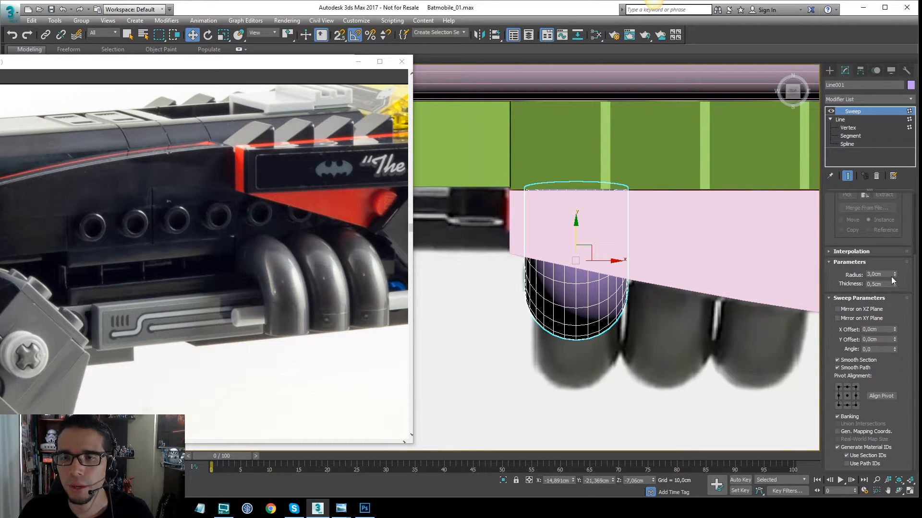
drag(895, 276, 896, 286)
alt+middle_drag(673, 266, 586, 211)
key(t)
key(z)
scroll(576, 191, down, 4)
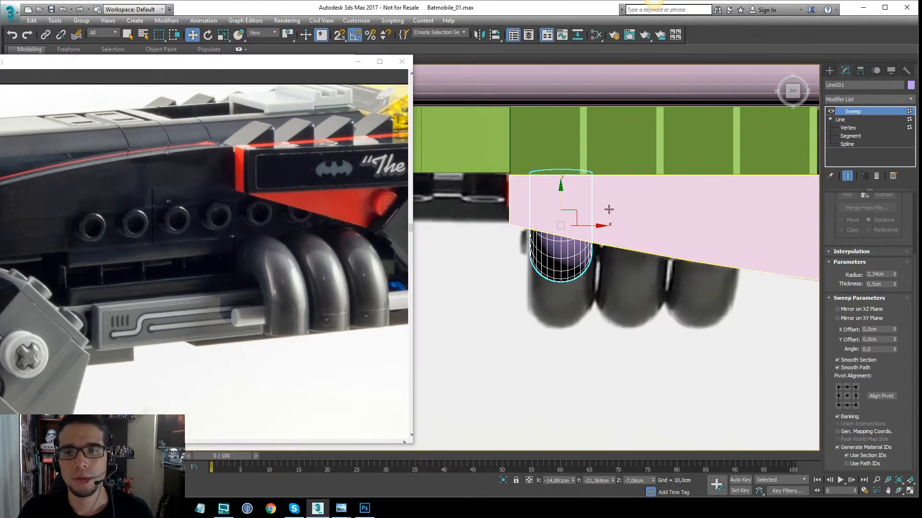
Move the line's outer end vertex about 3 cm outward in the top view to match the reference pipe's length
click(848, 128)
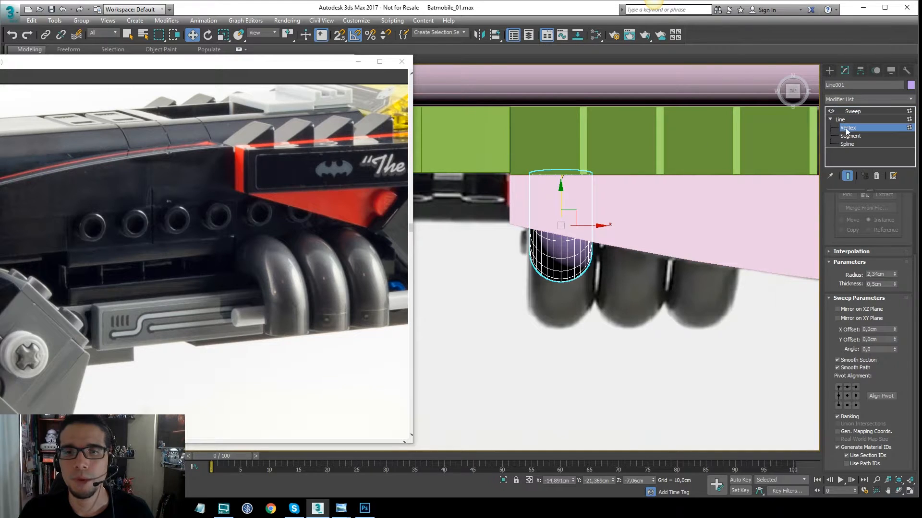
key(F3)
click(560, 239)
key(F3)
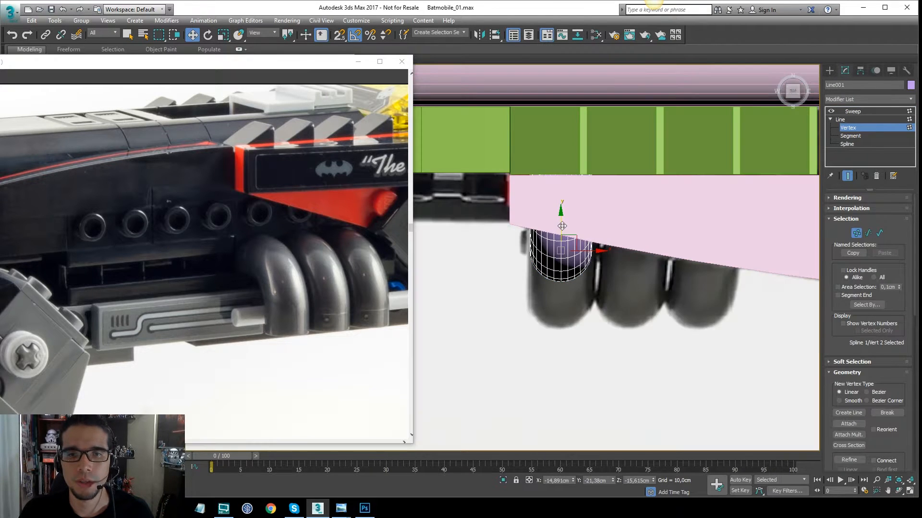
drag(563, 229, 566, 269)
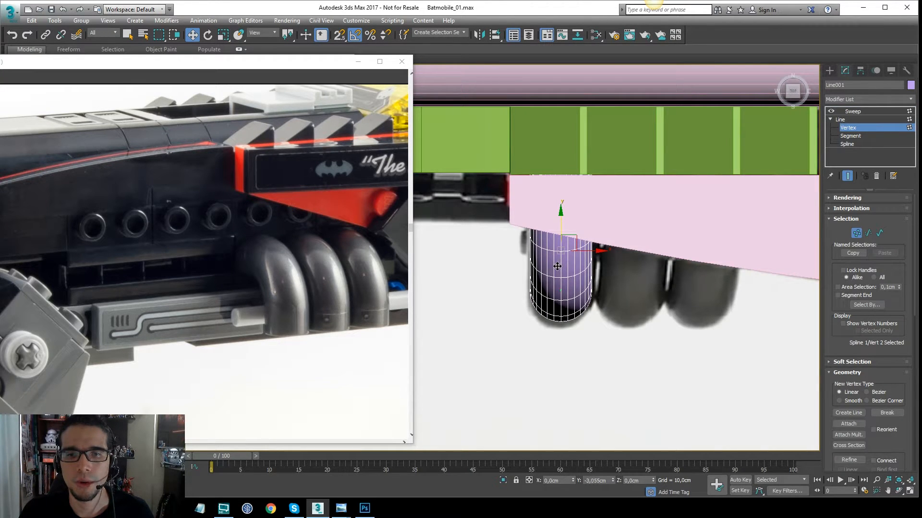
Lengthen the outer end vertex's Bezier handle slightly upward in the left view to round the pipe's bend, and restore the swept end result
alt+middle_drag(638, 226, 703, 155)
key(f)
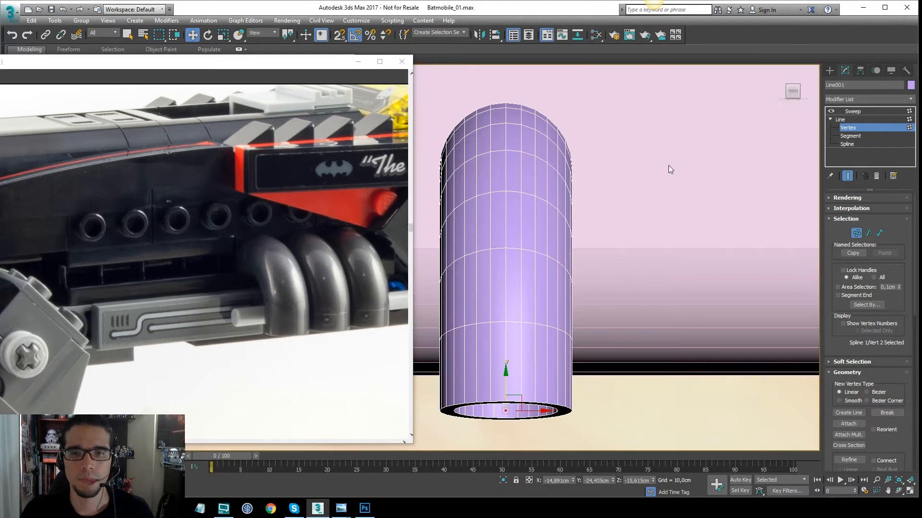
key(l)
middle_drag(636, 197, 617, 174)
scroll(649, 217, up, 3)
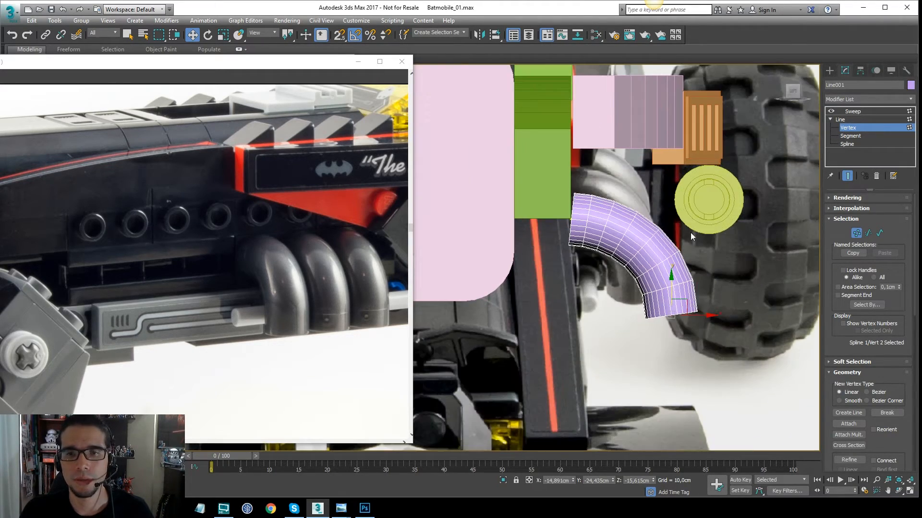
click(846, 177)
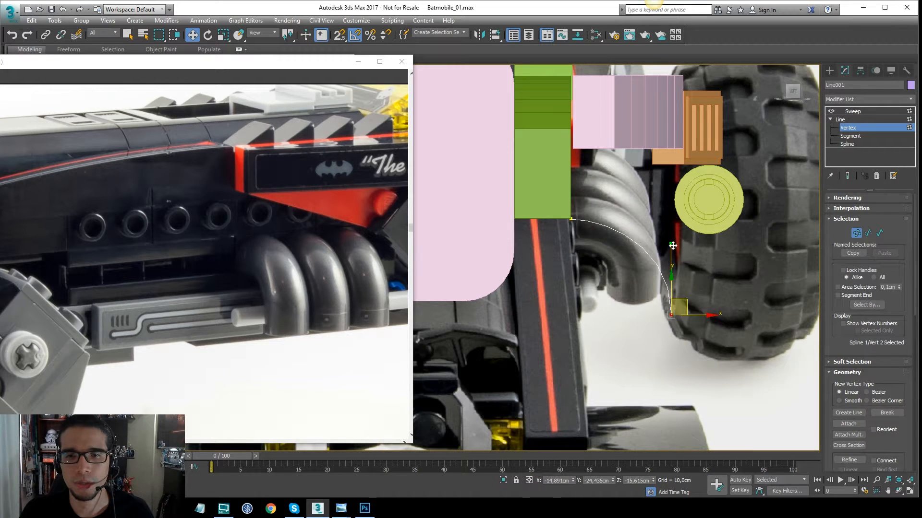
drag(671, 243, 667, 226)
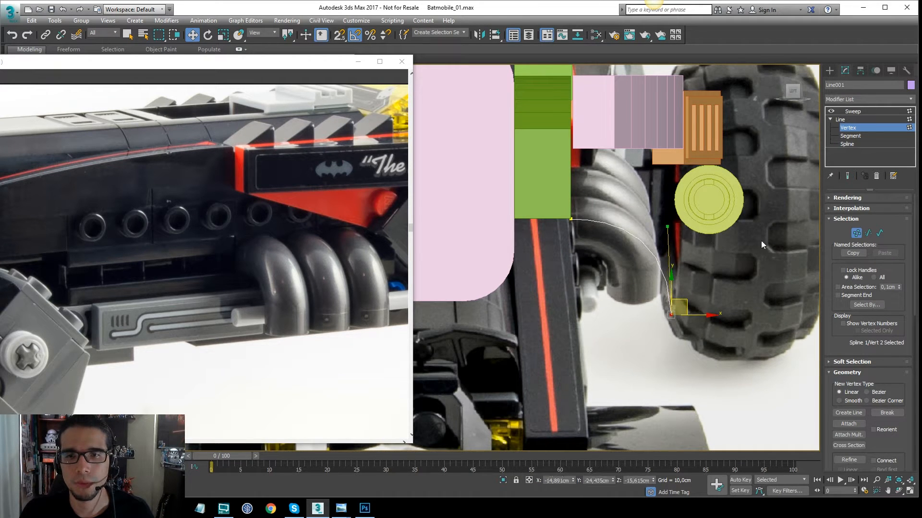
click(847, 176)
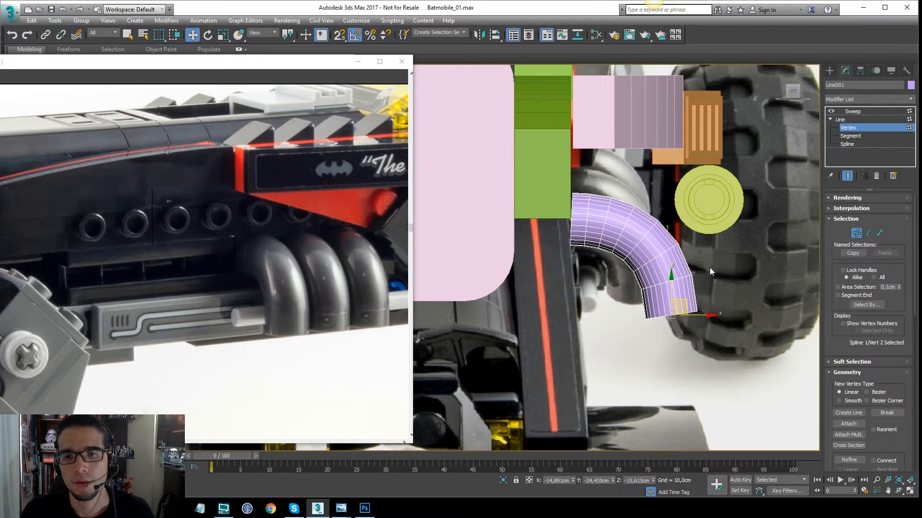
mouse_move(668, 226)
mouse_down()
mouse_move(667, 217)
mouse_move(667, 226)
mouse_up()
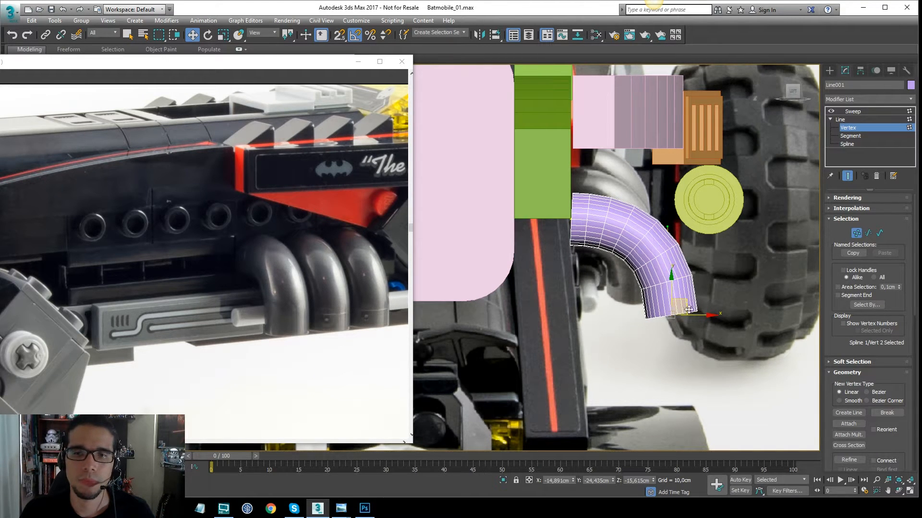
Refine the line with an extra vertex just above its outer end and nudge it sideways to level the pipe's opening
key(F3)
click(711, 299)
scroll(680, 318, up, 5)
right_click(674, 294)
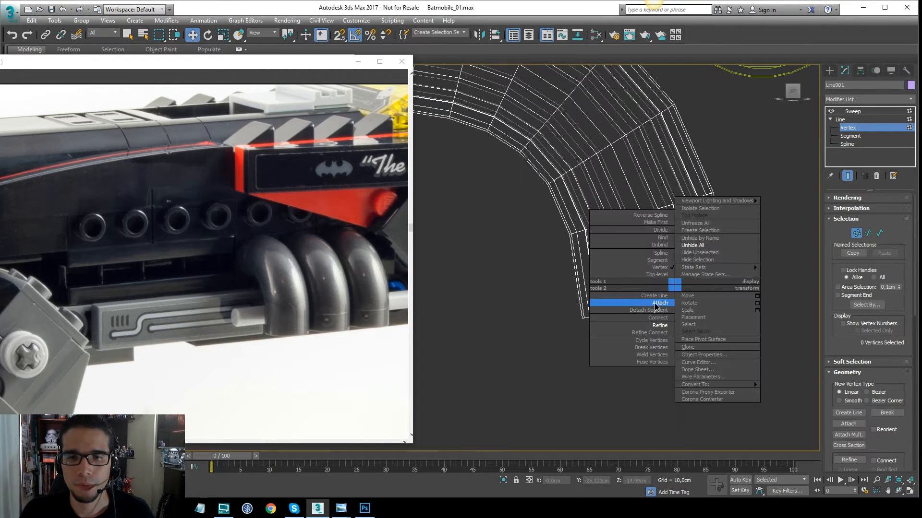
click(618, 323)
click(653, 291)
key(w)
click(654, 291)
drag(681, 292, 682, 292)
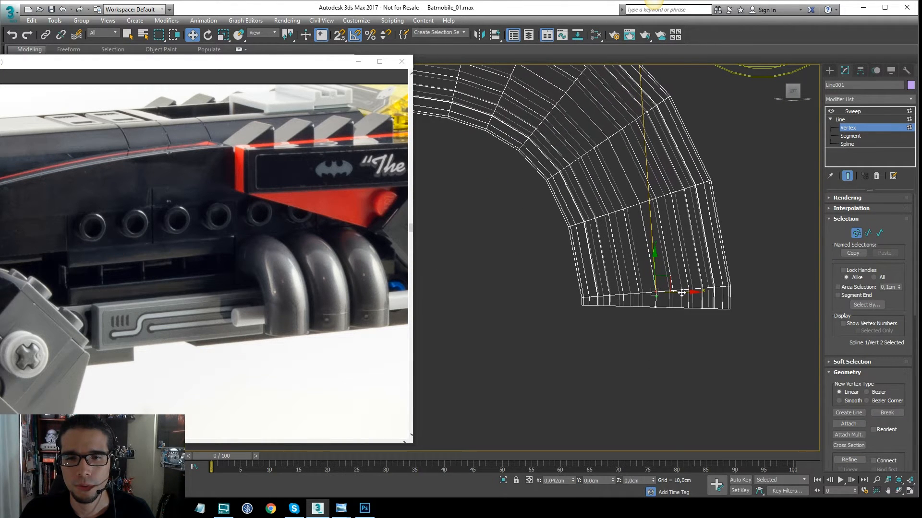
scroll(654, 308, up, 4)
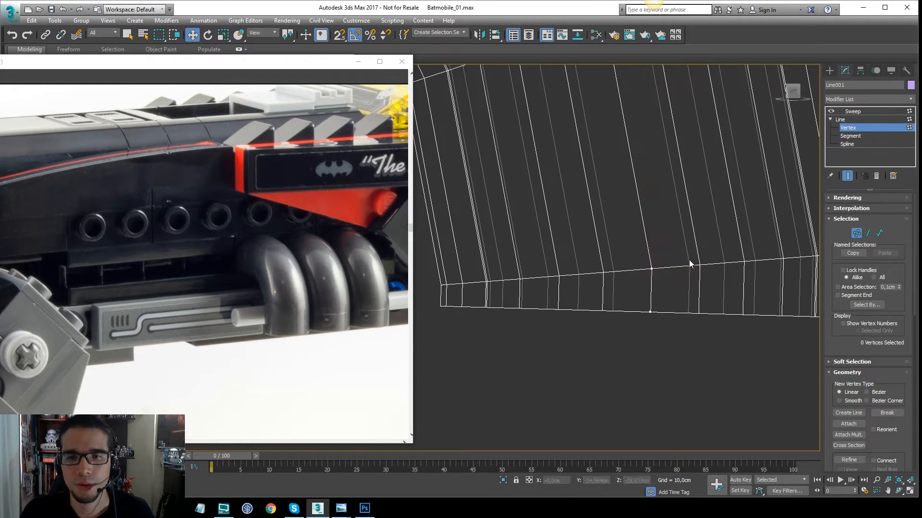
drag(686, 271, 694, 277)
scroll(694, 277, down, 4)
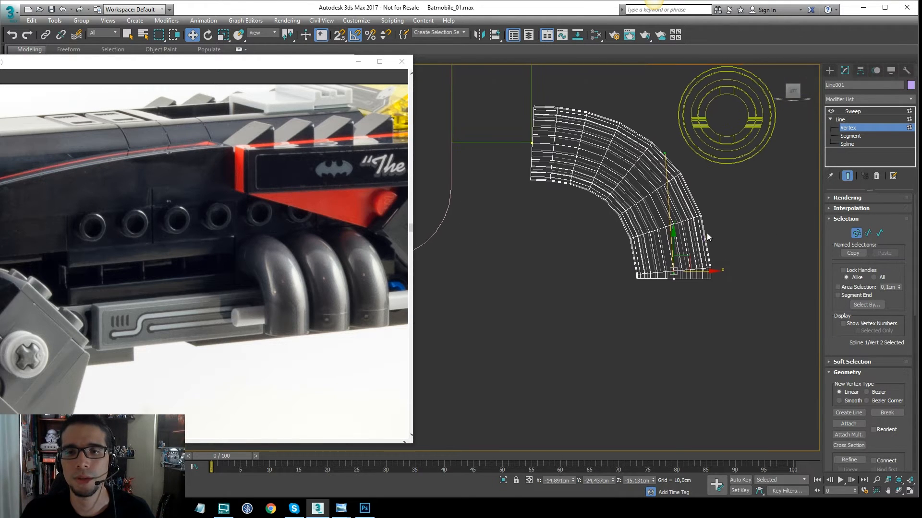
Return to shaded display, enable Adaptive interpolation on the line for a smoother bend, and go back to the Sweep level
key(F3)
click(872, 209)
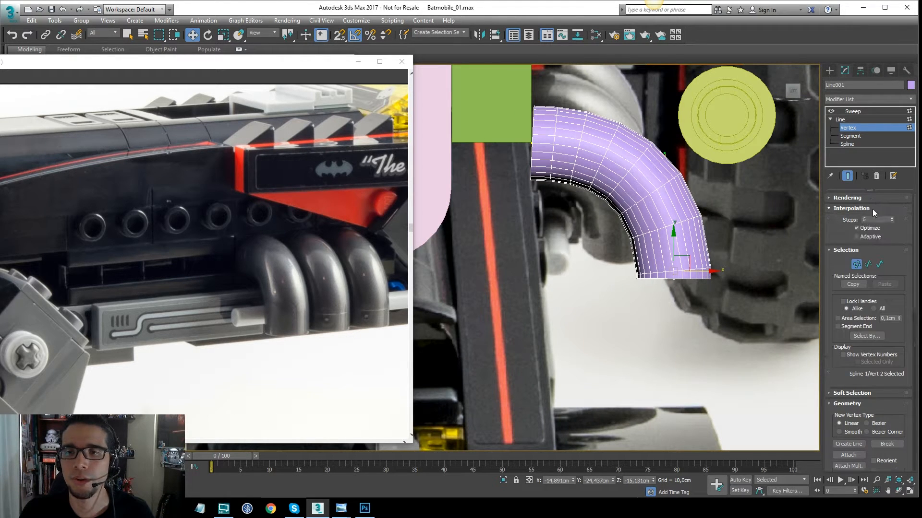
click(870, 236)
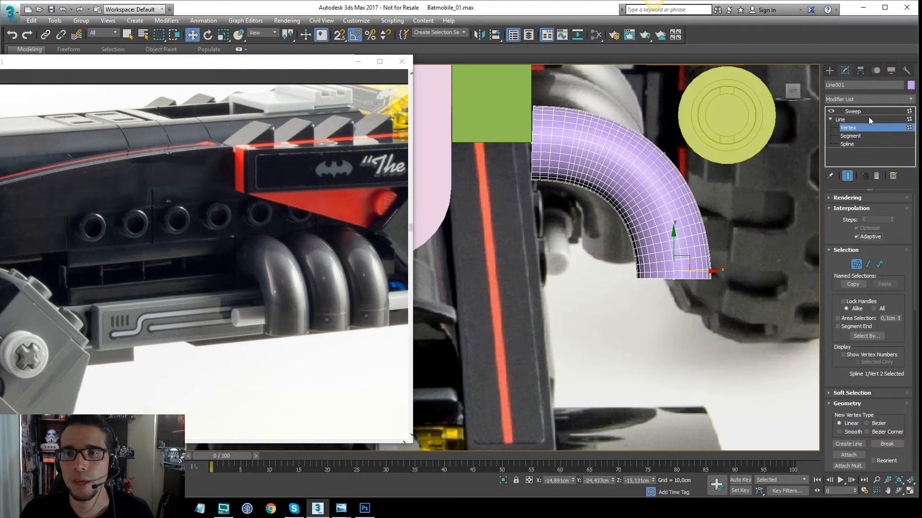
click(867, 113)
Isolate the pipe in the front view, compare it with the exhaust pipes in the side reference, and exit isolation
scroll(796, 137, down, 4)
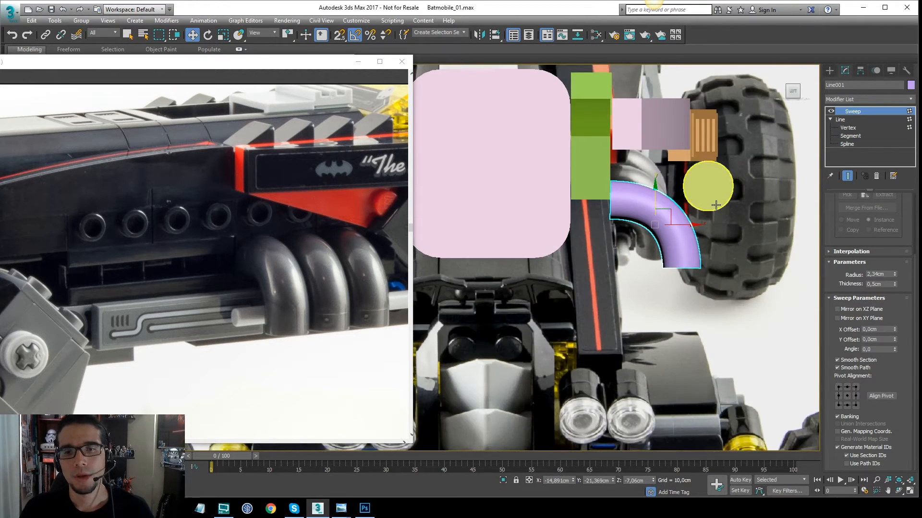
scroll(716, 205, down, 3)
alt+middle_drag(723, 206, 672, 205)
key(f)
scroll(620, 200, down, 5)
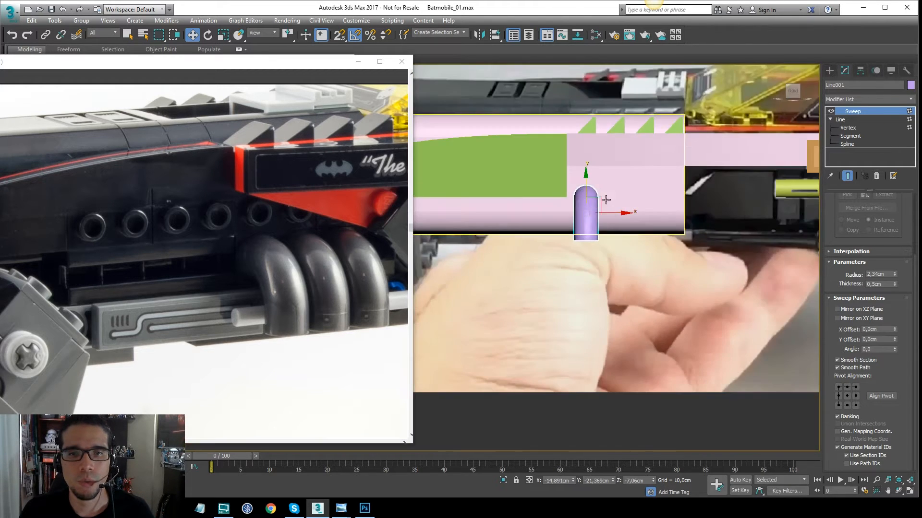
scroll(617, 194, up, 2)
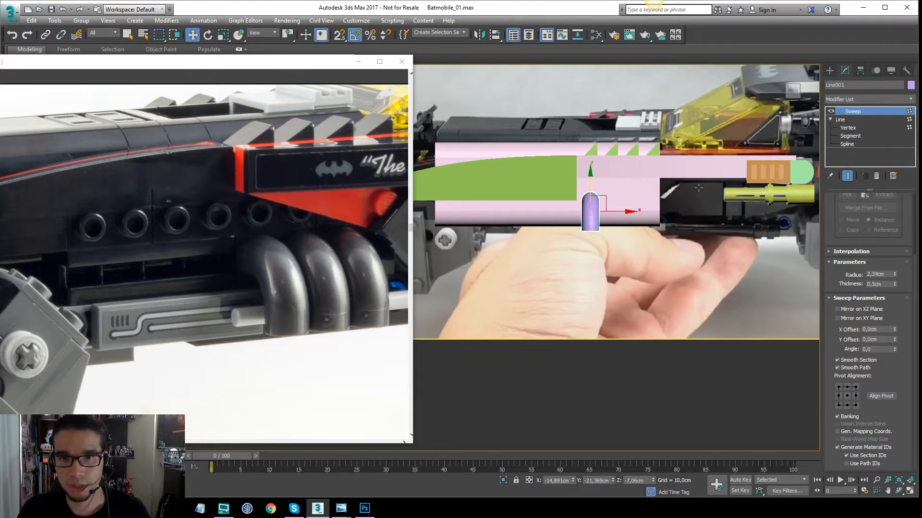
ctrl+click(711, 274)
key(alt+q)
click(589, 156)
middle_drag(480, 269, 649, 215)
scroll(649, 215, up, 5)
click(670, 211)
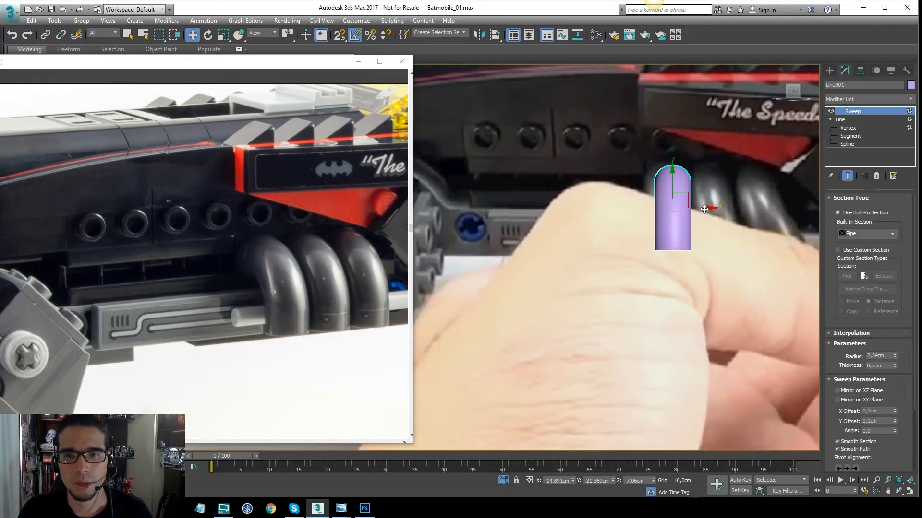
middle_drag(701, 239, 574, 183)
click(503, 481)
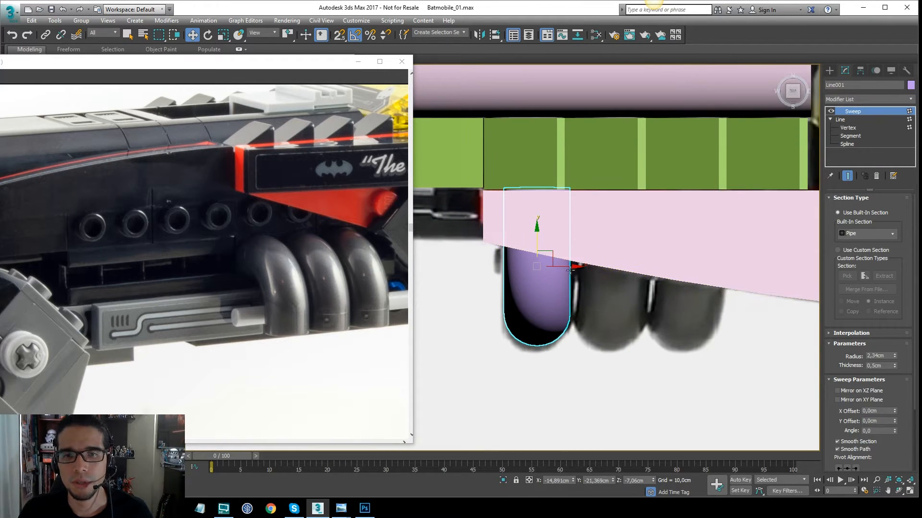
Clone the pipe along X as two instances spaced about 5.2 cm apart, and set the shared Sweep radius to 2.48 cm
shift+drag(570, 268, 641, 269)
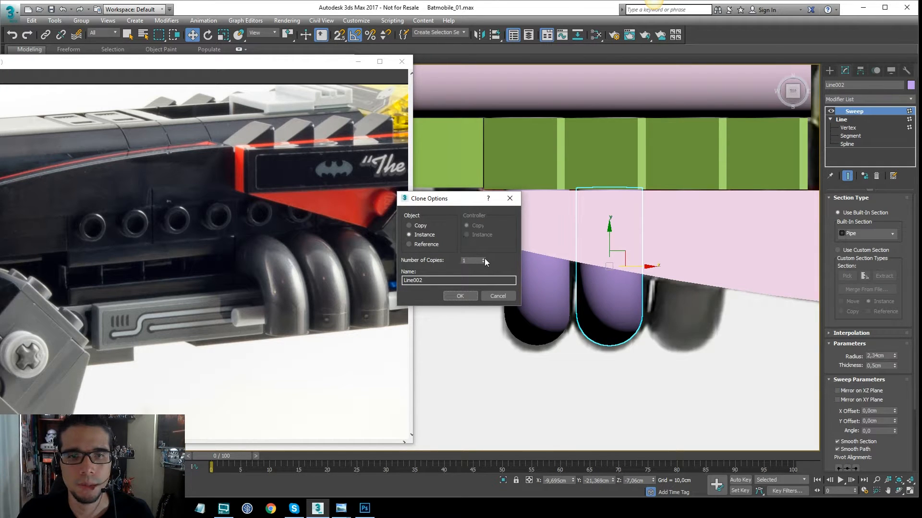
click(460, 296)
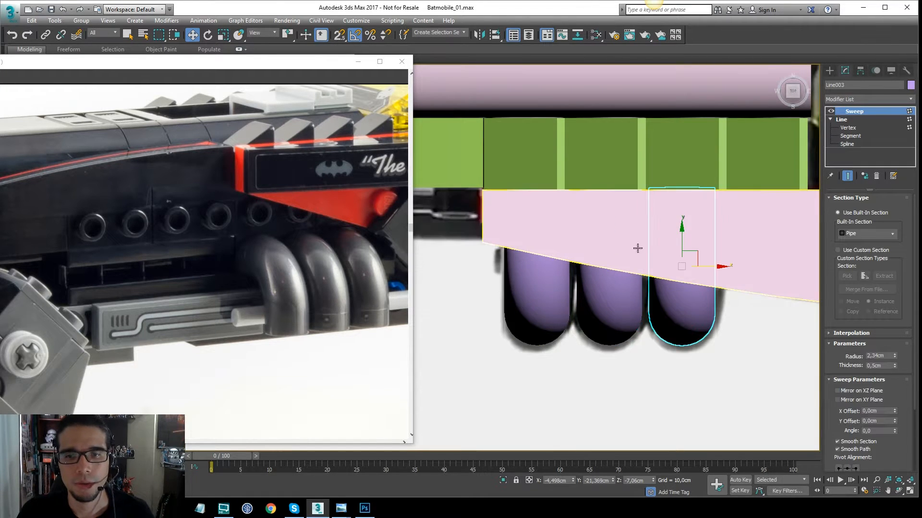
key(F4)
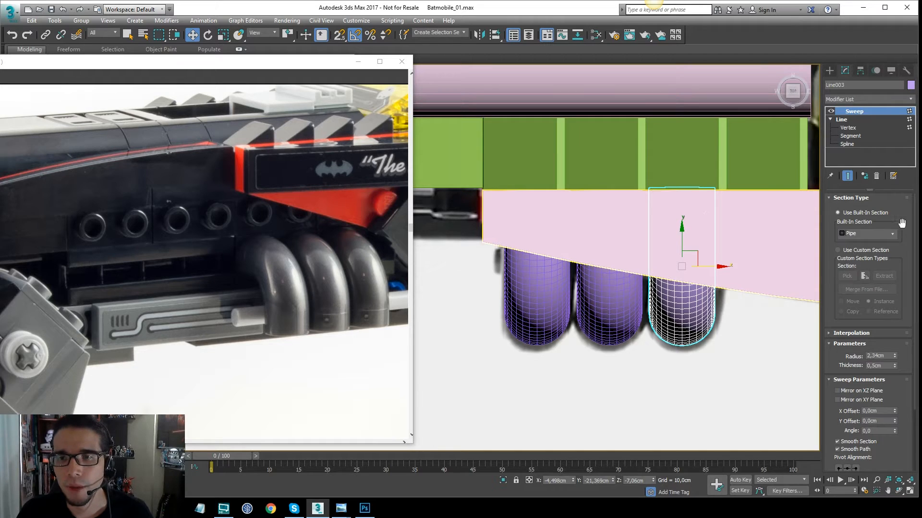
drag(895, 356, 895, 350)
key(F4)
Examine the side reference photo around the exhaust pipes, the stud holes and the front fender against the model in perspective
alt+middle_drag(663, 272, 692, 202)
alt+middle_drag(695, 197, 689, 233)
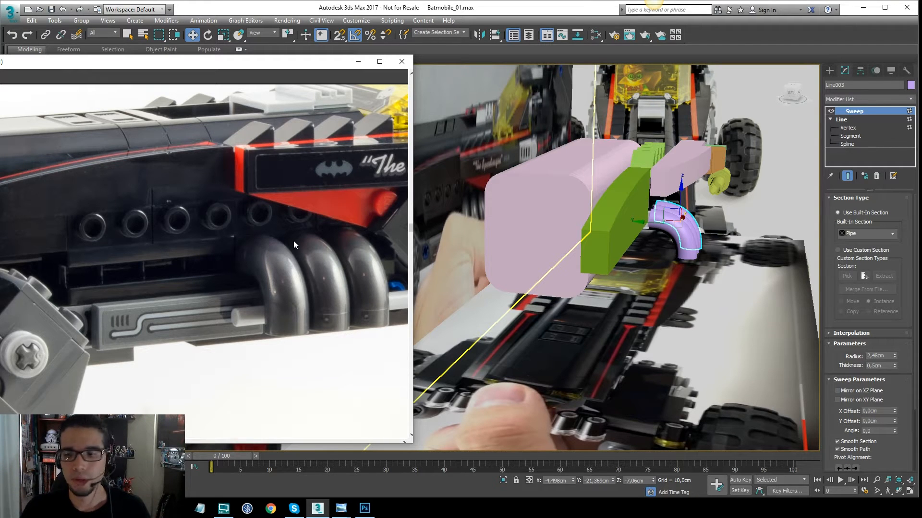
scroll(294, 244, up, 2)
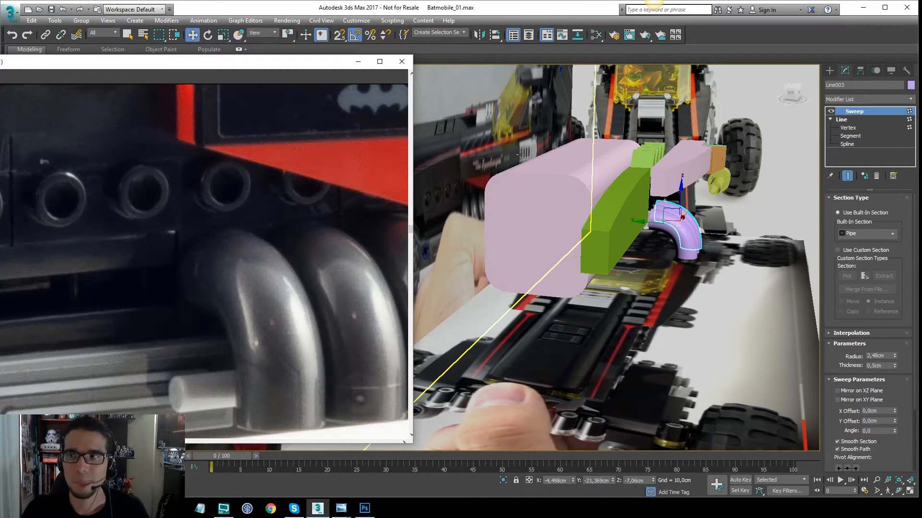
middle_drag(273, 280, 279, 258)
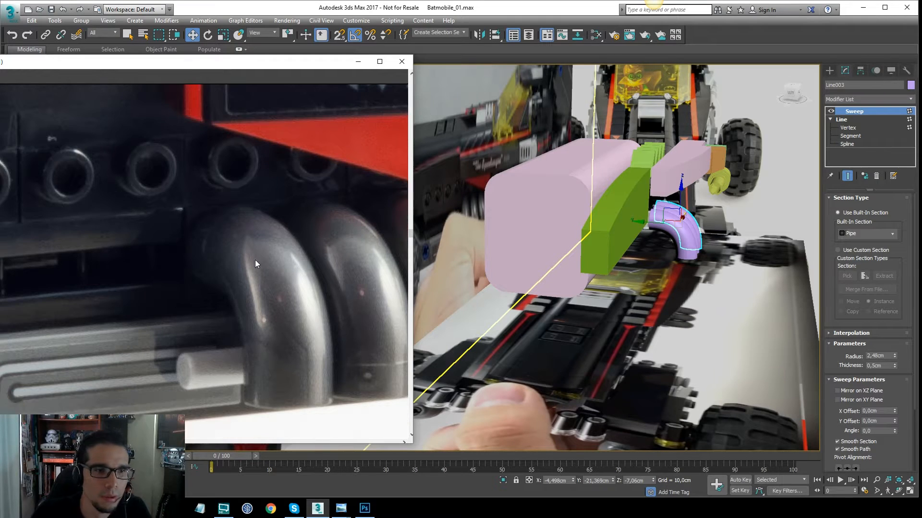
middle_drag(99, 254, 302, 230)
scroll(278, 241, down, 2)
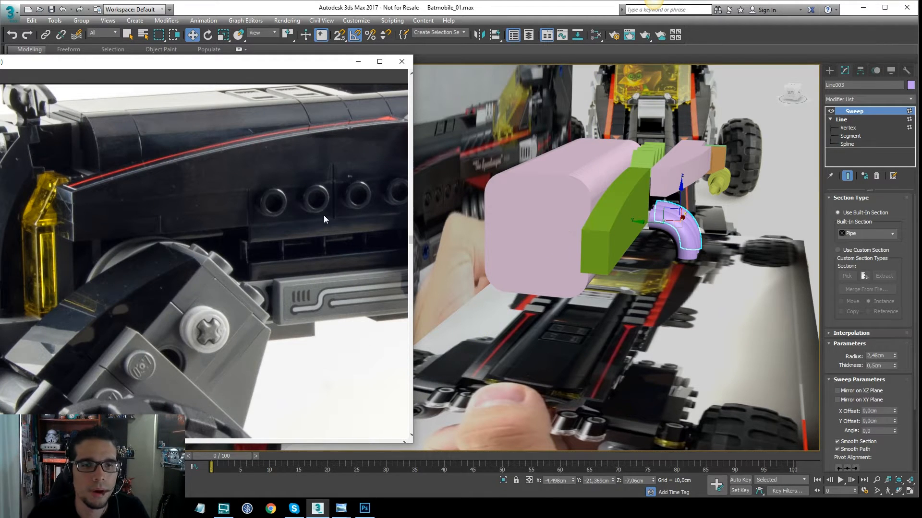
middle_drag(292, 236, 384, 221)
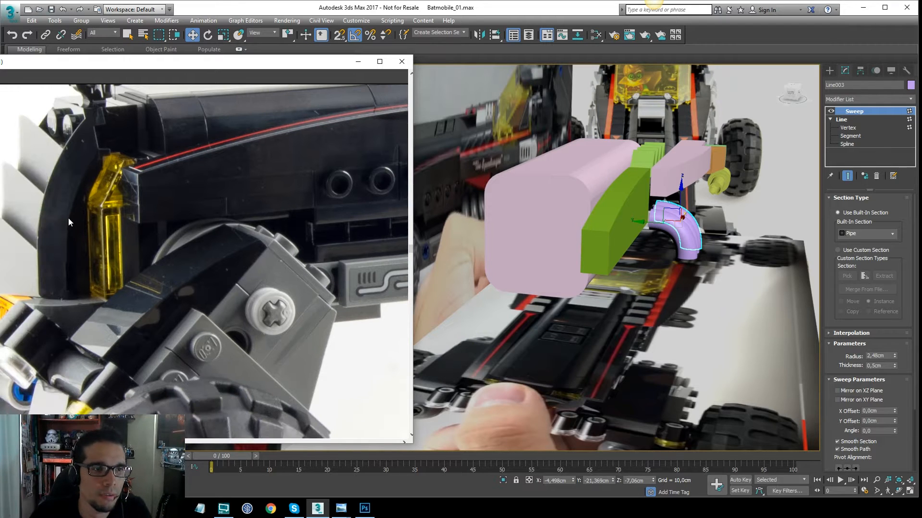
middle_drag(179, 222, 236, 217)
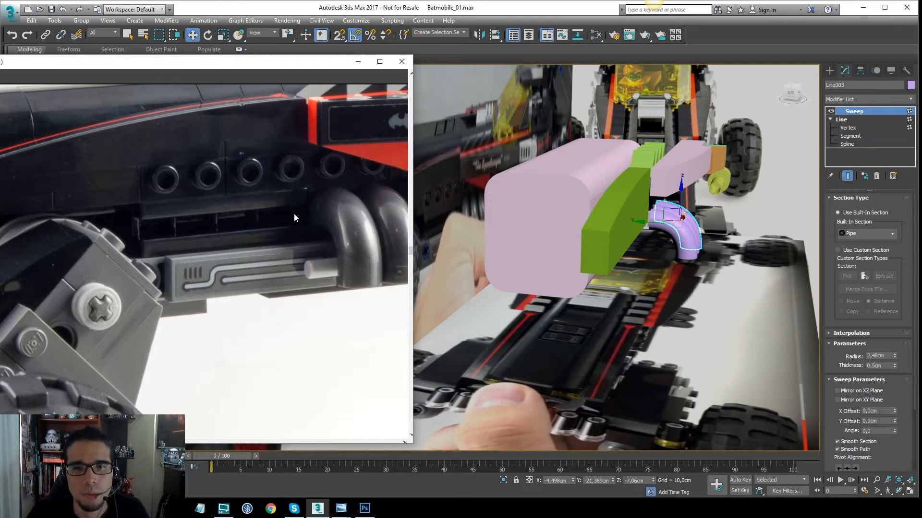
scroll(333, 204, up, 4)
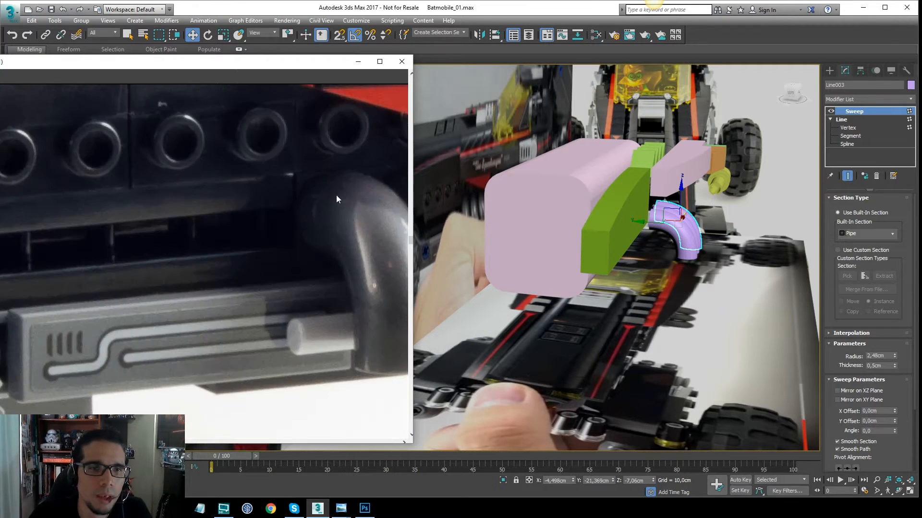
scroll(357, 176, up, 2)
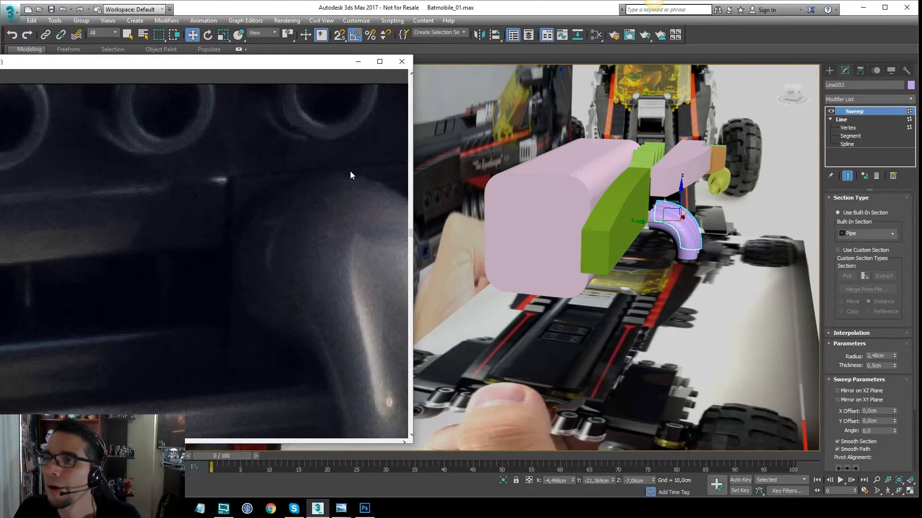
scroll(278, 186, down, 3)
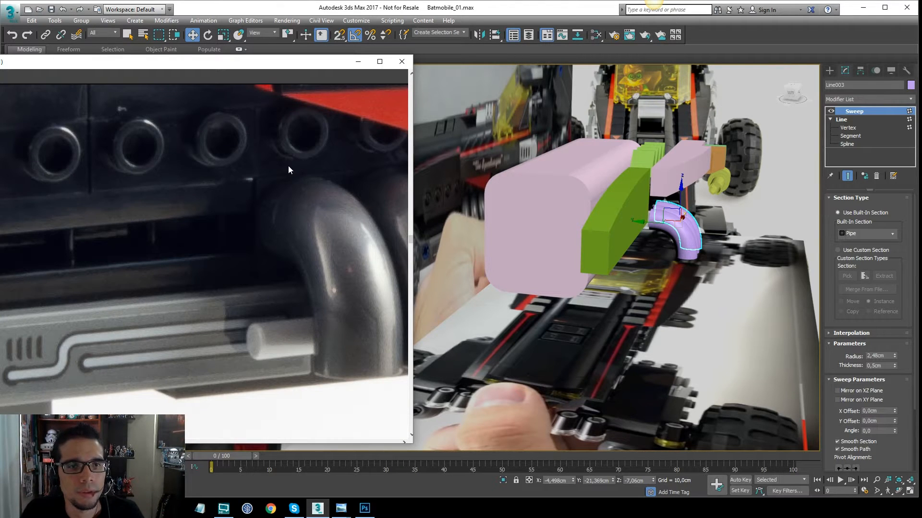
scroll(289, 178, down, 2)
alt+middle_drag(559, 187, 417, 230)
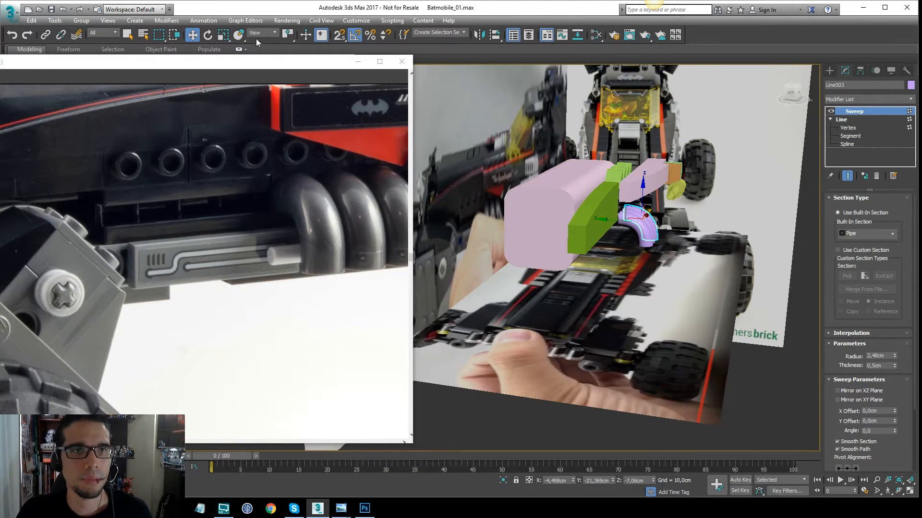
click(286, 22)
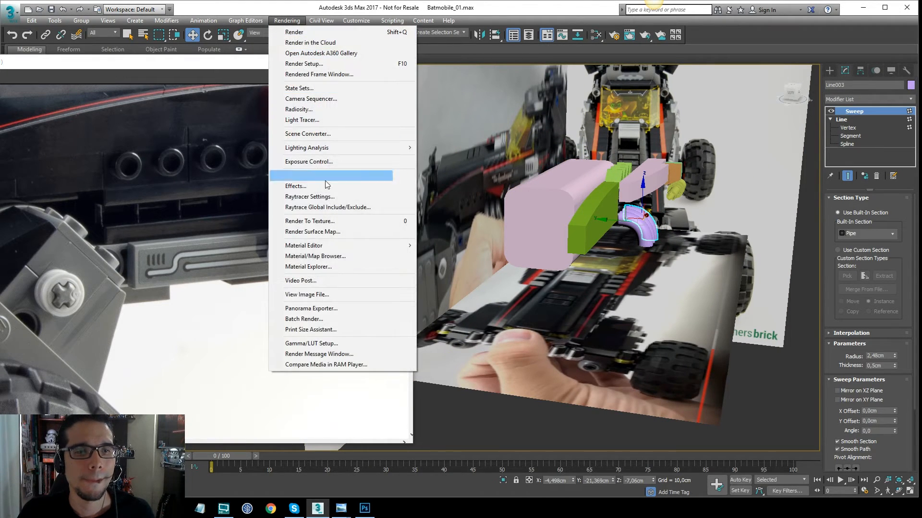
click(307, 295)
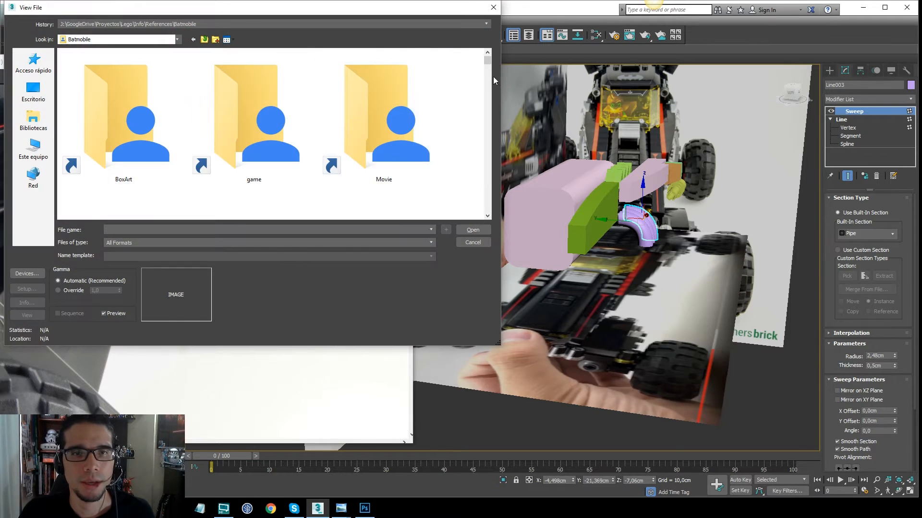
drag(487, 63, 488, 75)
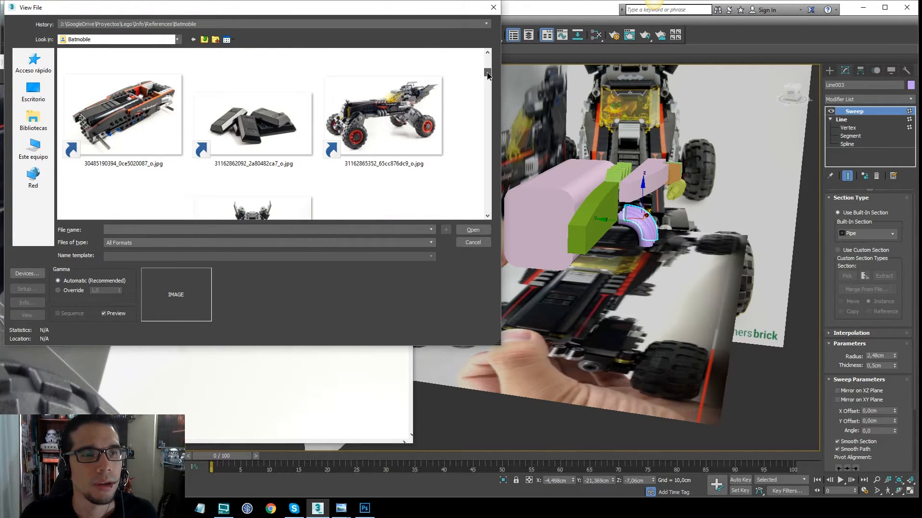
click(122, 117)
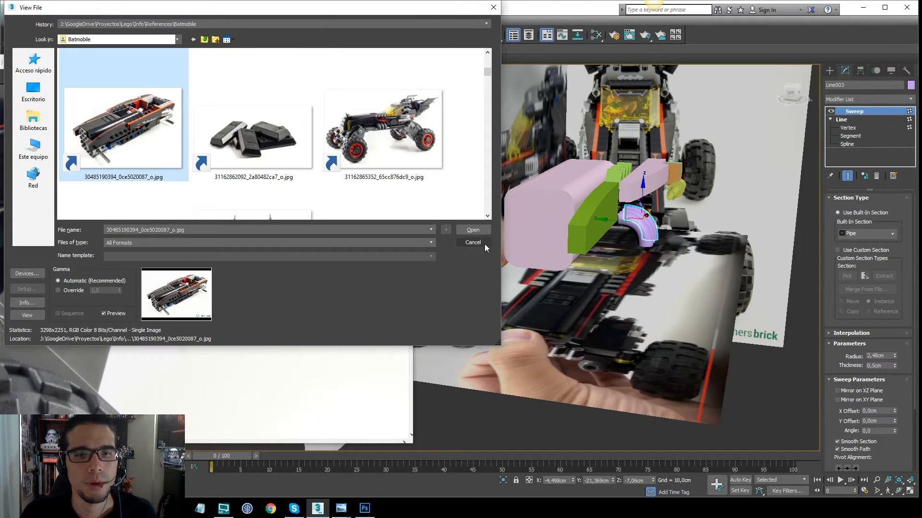
click(472, 230)
drag(843, 259, 357, 58)
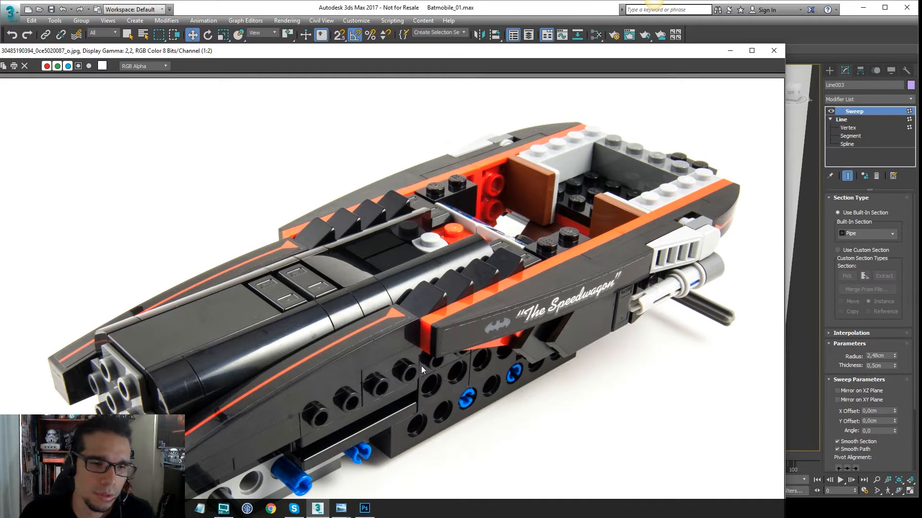
Examine the enlarged reference around the front fender's rear end and stud holes, marking its vertical joint temporarily, and minimize the image
scroll(425, 334, up, 1)
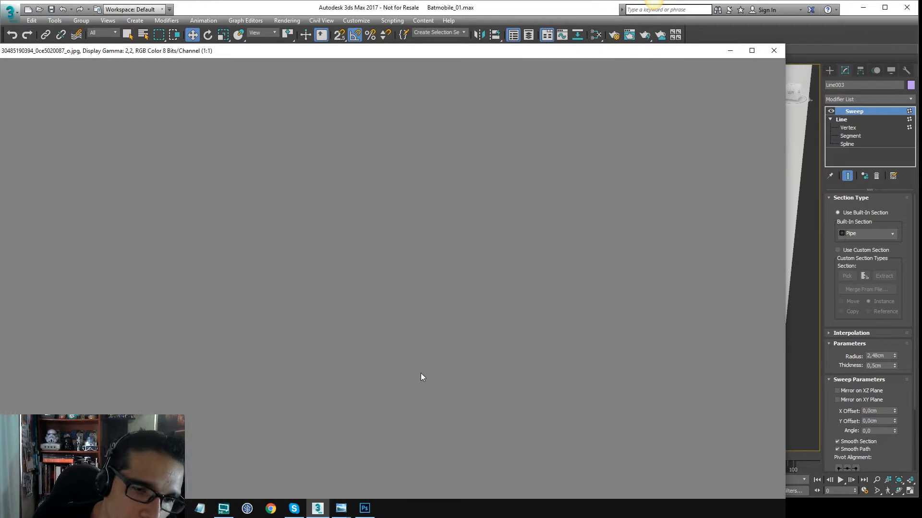
scroll(421, 354, up, 1)
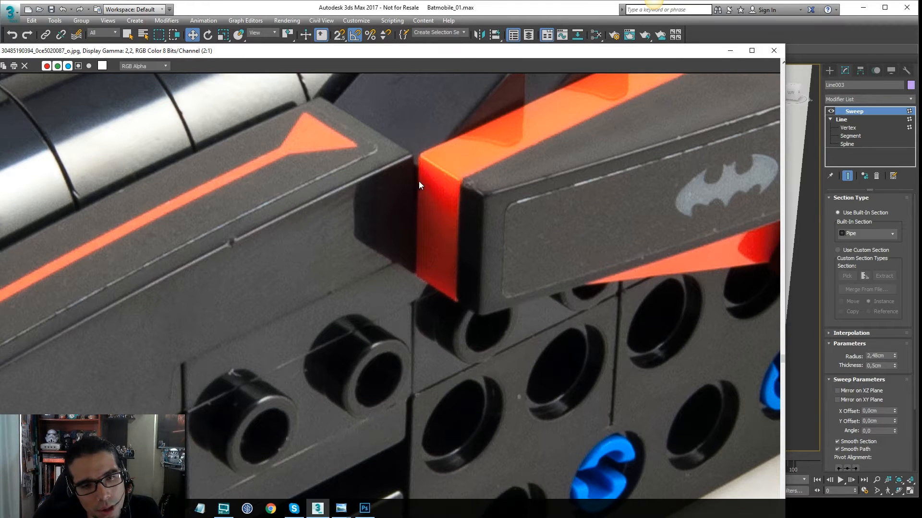
drag(414, 155, 395, 237)
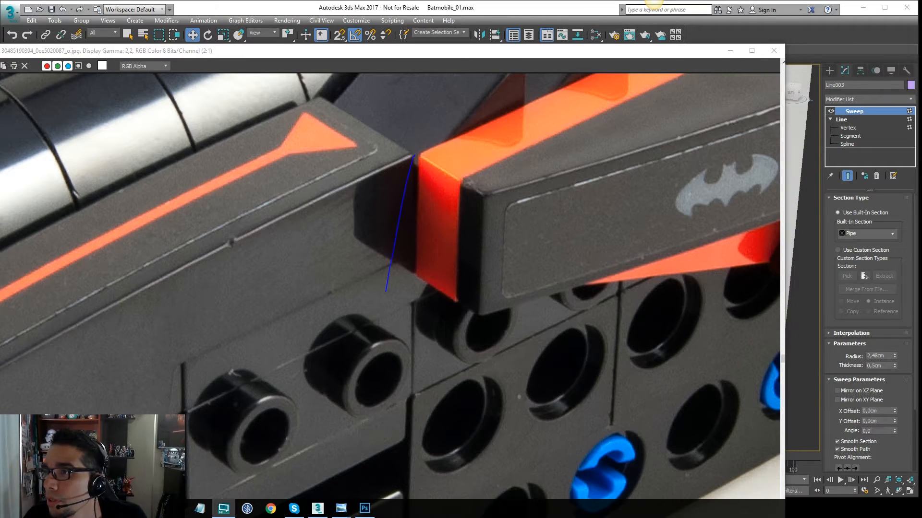
drag(422, 333, 420, 408)
drag(411, 272, 403, 421)
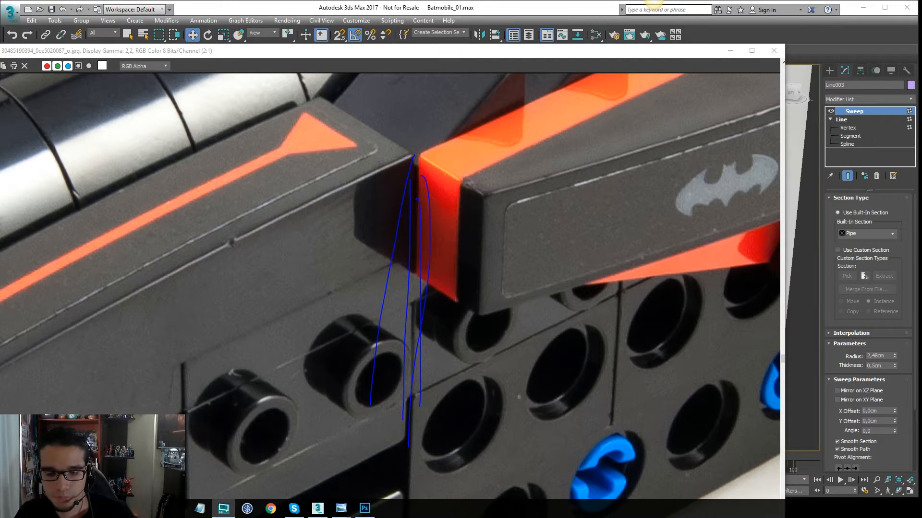
key(Escape)
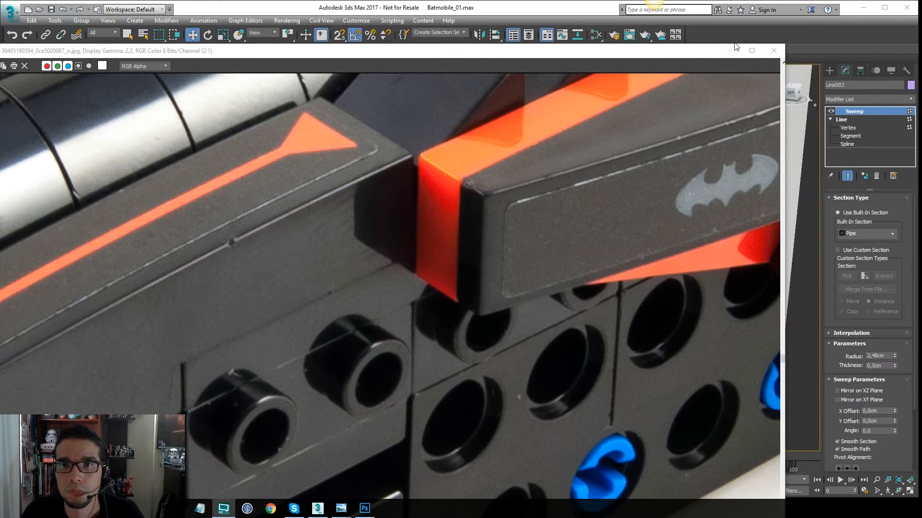
click(733, 41)
click(730, 52)
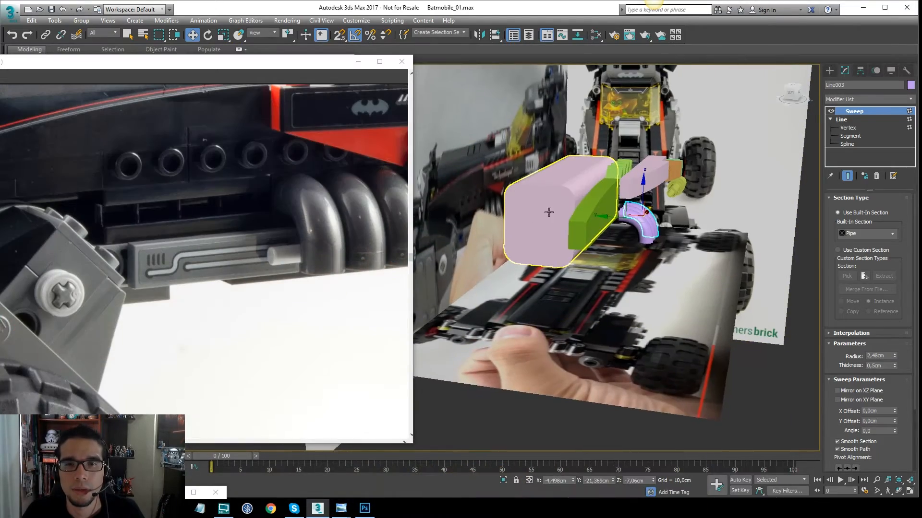
Isolate the side reference plane and examine the fender around the stud holes and exhaust pipes
alt+middle_drag(611, 207, 601, 167)
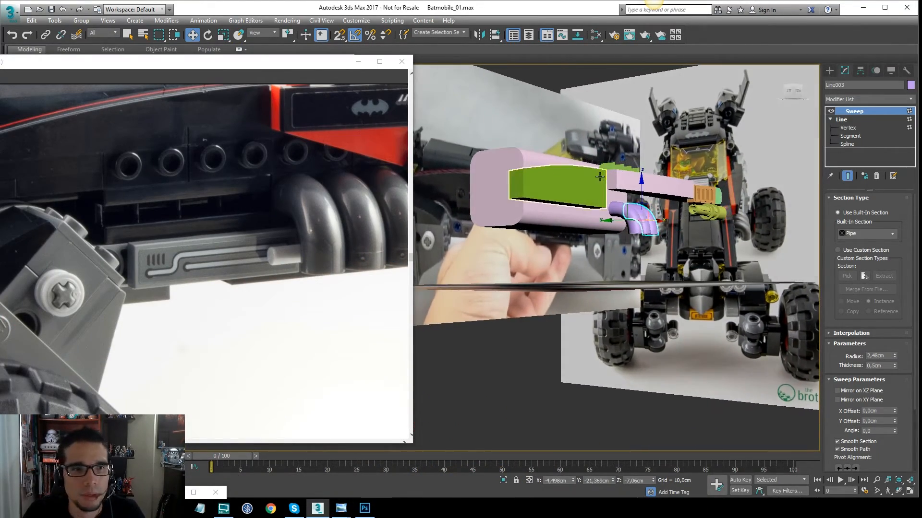
alt+middle_drag(609, 210, 530, 163)
click(554, 170)
key(alt+q)
scroll(564, 173, up, 6)
middle_drag(439, 322, 551, 270)
scroll(551, 269, down, 3)
middle_drag(583, 231, 650, 230)
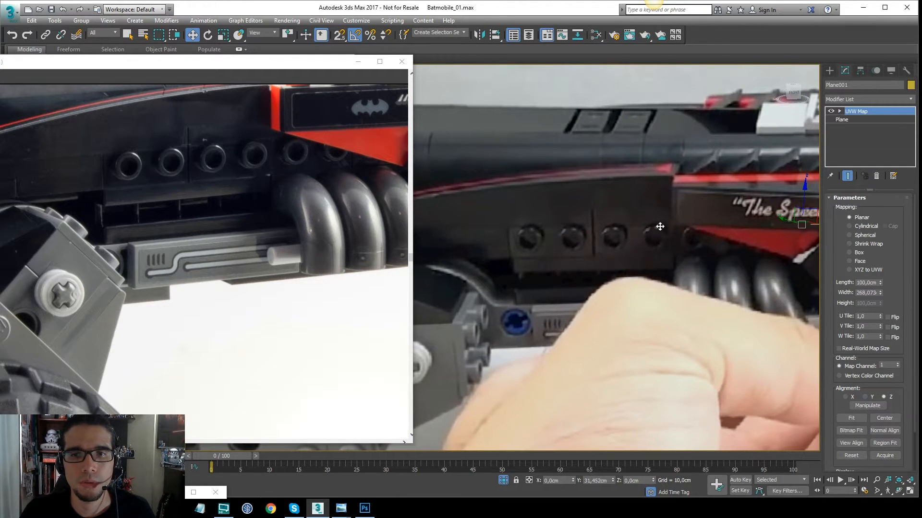
scroll(661, 221, down, 2)
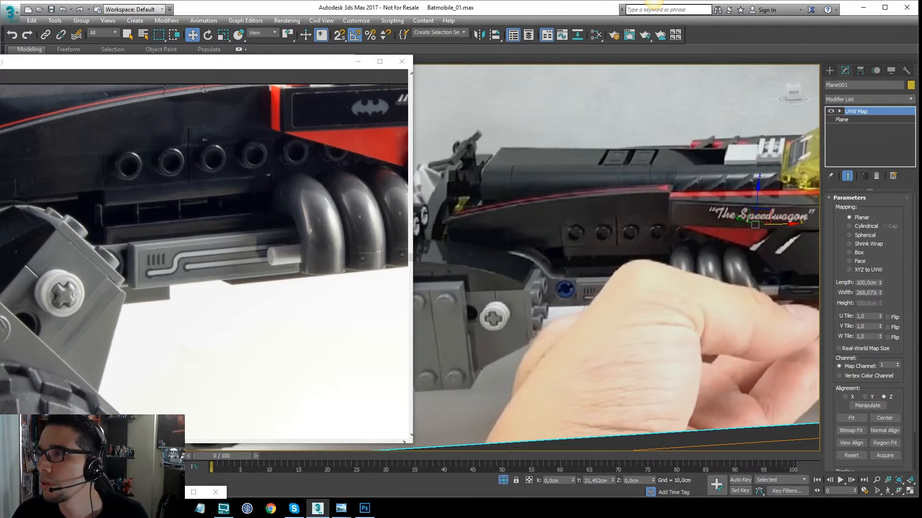
Trace the side body panel's outline on the isolated reference with temporary marks, clear them, and exit isolation
drag(667, 181, 667, 231)
drag(756, 277, 656, 278)
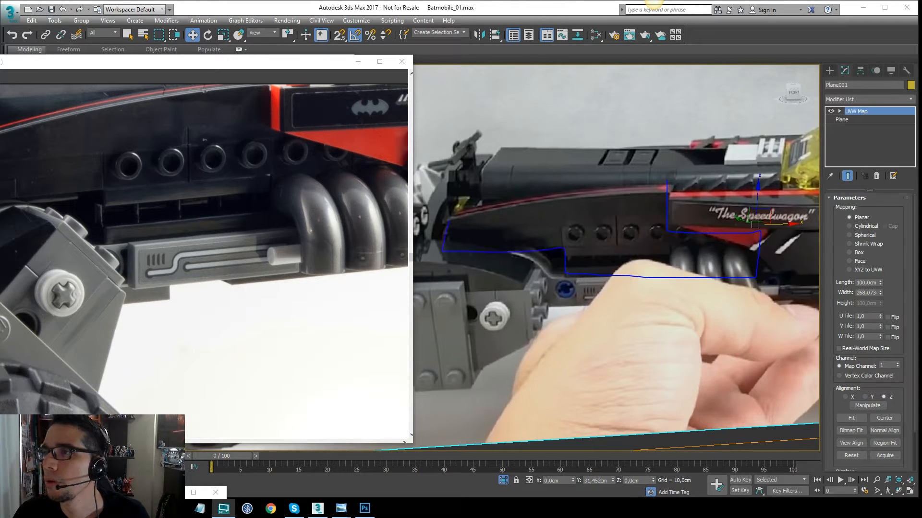
key(Escape)
mouse_move(625, 254)
middle_down()
mouse_move(615, 243)
mouse_move(626, 242)
middle_up()
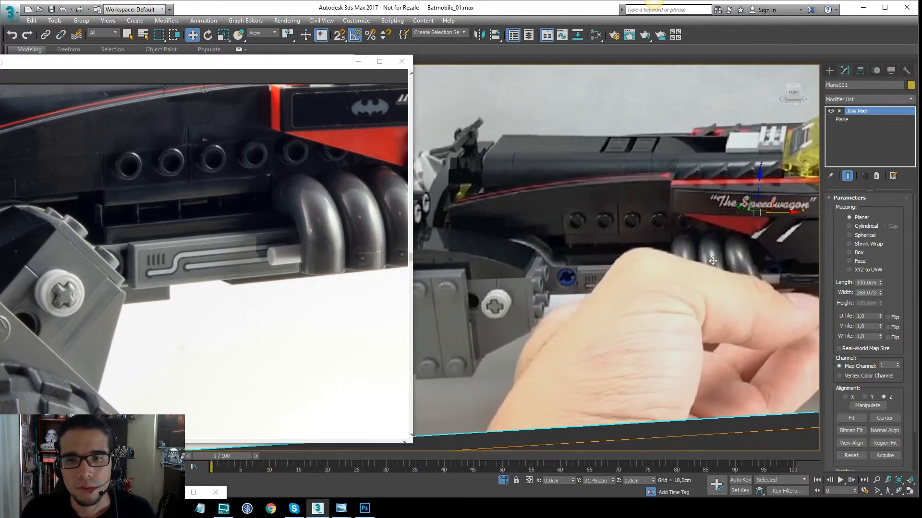
click(502, 480)
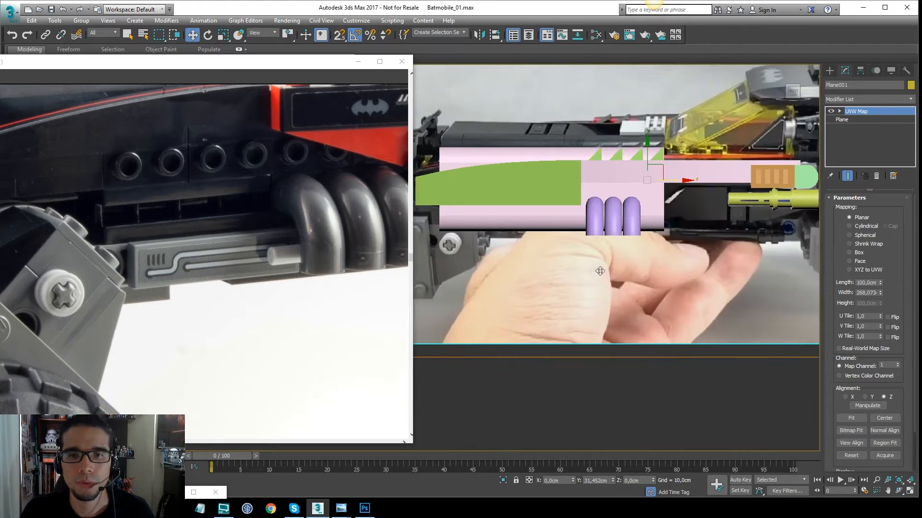
Isolate the green side fender together with the side reference plane and make the fender see-through
click(640, 207)
ctrl+click(668, 139)
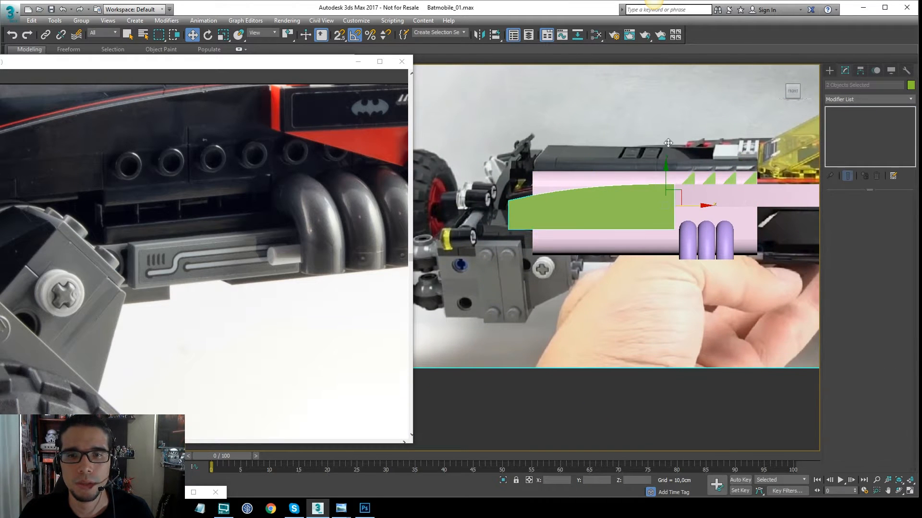
key(alt+q)
click(614, 129)
middle_drag(525, 233, 687, 166)
scroll(687, 166, up, 4)
click(658, 176)
key(alt+x)
scroll(624, 176, up, 2)
Convert the fender spline's two bottom vertices to Corner and move them down to the lower edge of the body
click(852, 120)
middle_drag(740, 183, 678, 182)
click(860, 127)
middle_drag(736, 185, 701, 181)
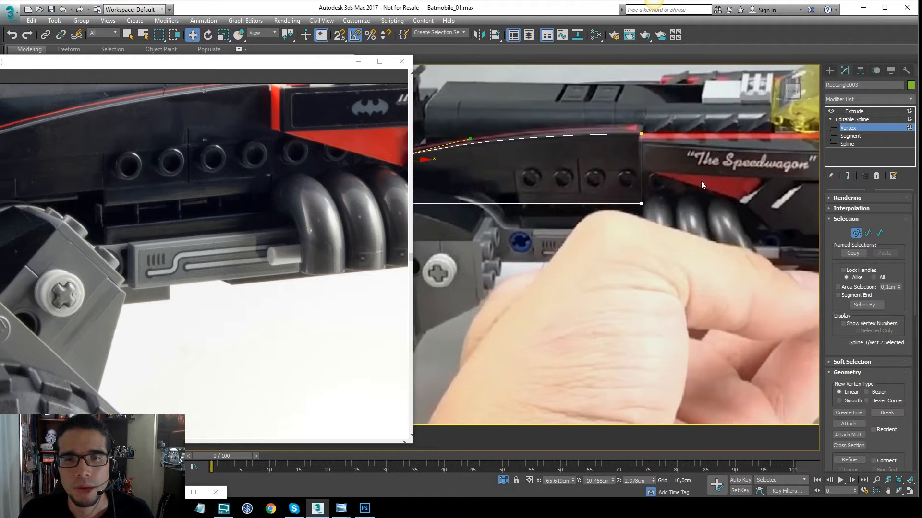
middle_drag(514, 194, 632, 192)
drag(552, 213, 472, 217)
right_click(501, 185)
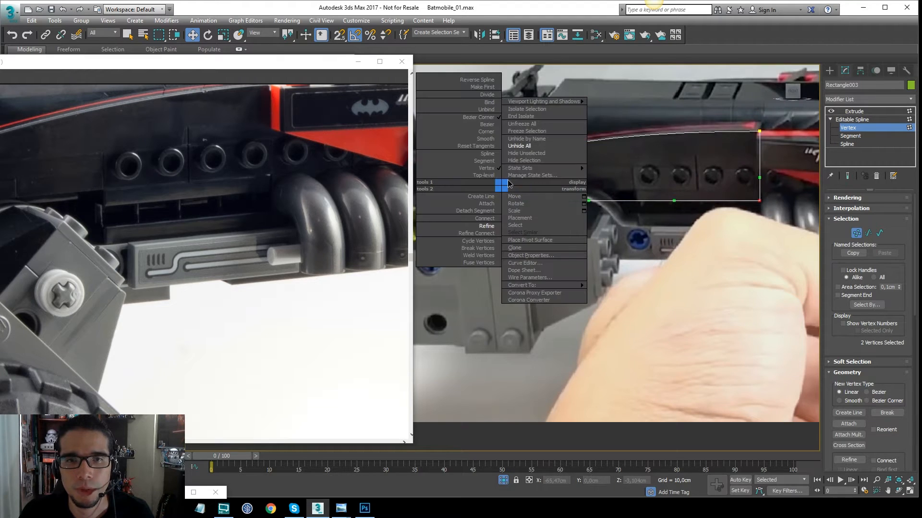
click(486, 131)
drag(505, 168, 505, 197)
Refine the fender spline's rear edge with two vertices and pull the lower rear vertices back beyond the exhaust pipes
middle_drag(724, 194, 575, 196)
right_click(634, 192)
click(620, 233)
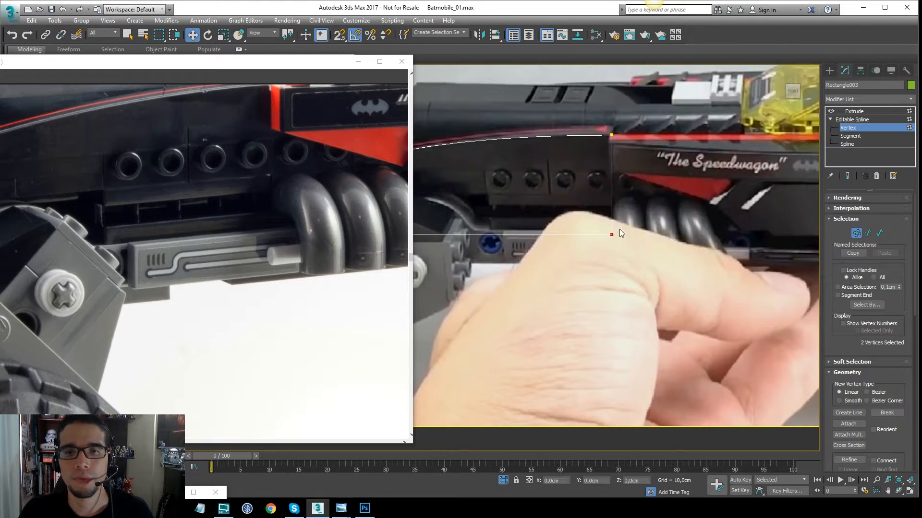
right_click(643, 208)
drag(643, 207, 757, 205)
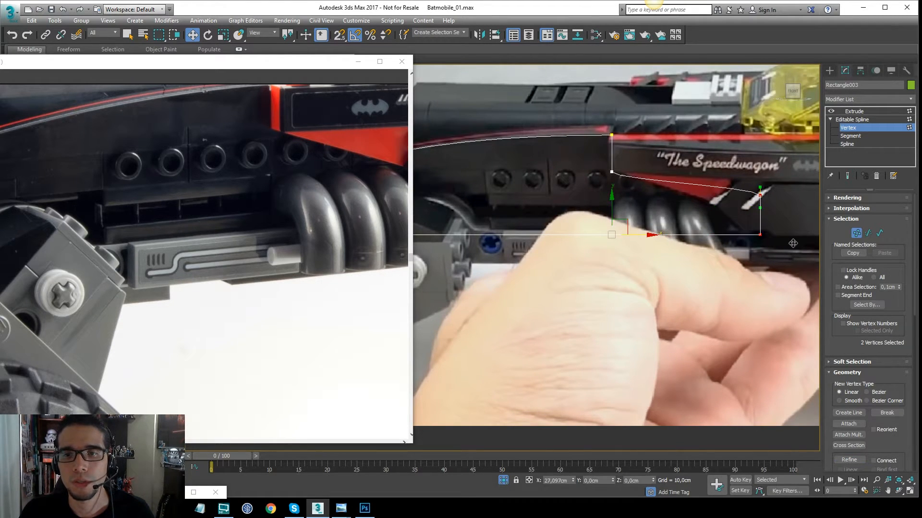
right_click(758, 204)
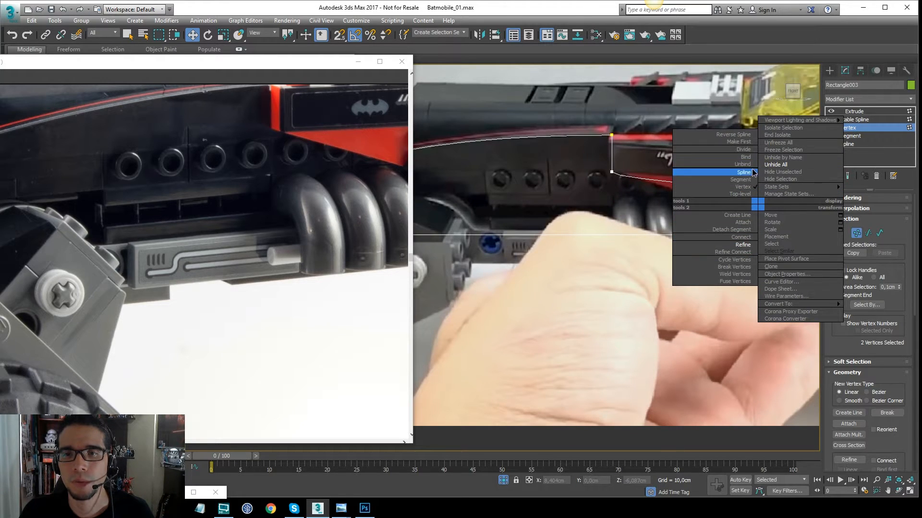
click(629, 189)
right_click(763, 218)
Shift the two lower rear vertices slightly further back and nudge the spline's bottom edge down
middle_drag(746, 181, 627, 169)
scroll(656, 181, down, 2)
middle_drag(694, 202, 700, 210)
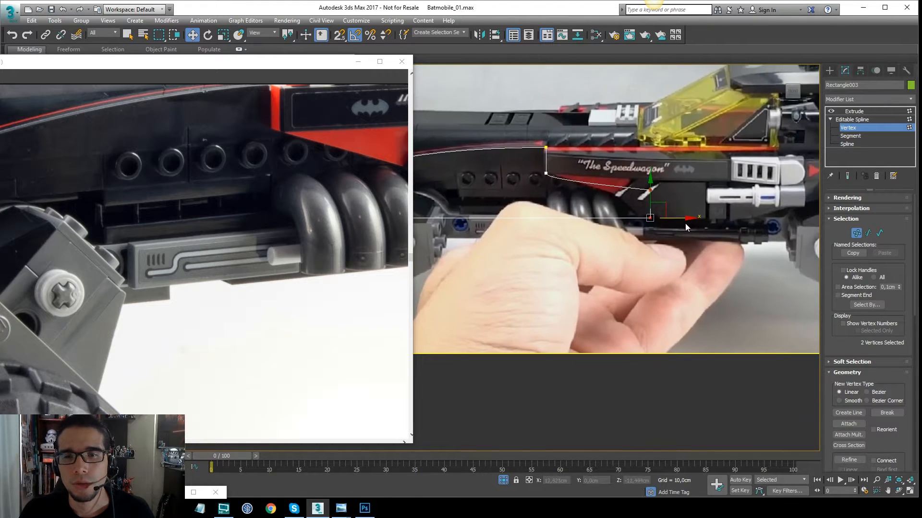
drag(683, 219, 694, 219)
click(693, 215)
middle_drag(693, 216, 774, 217)
drag(429, 238, 430, 237)
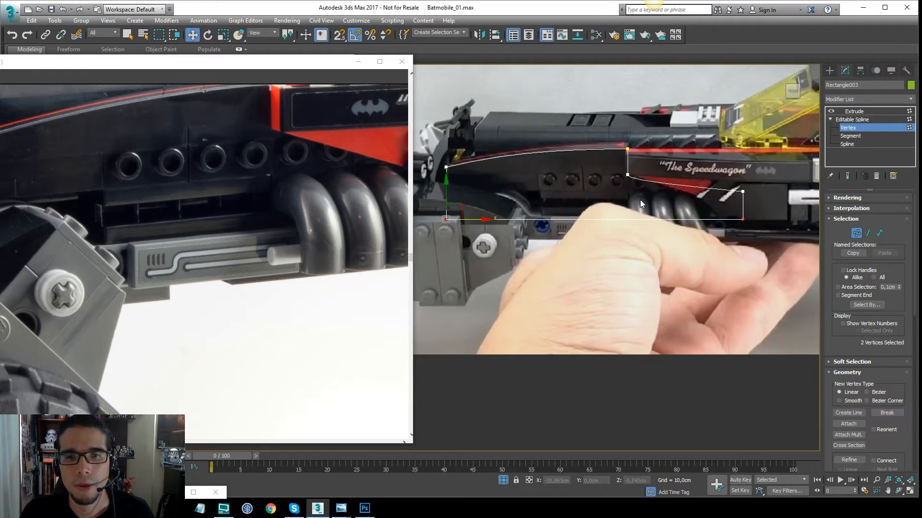
drag(447, 196, 447, 199)
Move the upper rear vertex forward to the tip of the red wedge and convert the notch vertex to Corner
click(742, 191)
scroll(752, 200, up, 2)
drag(764, 187, 709, 187)
click(572, 160)
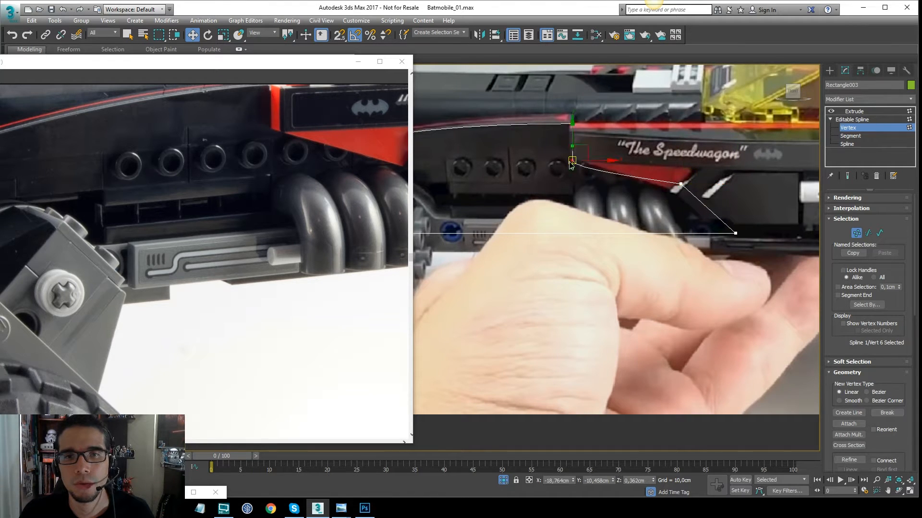
right_click(572, 163)
click(557, 112)
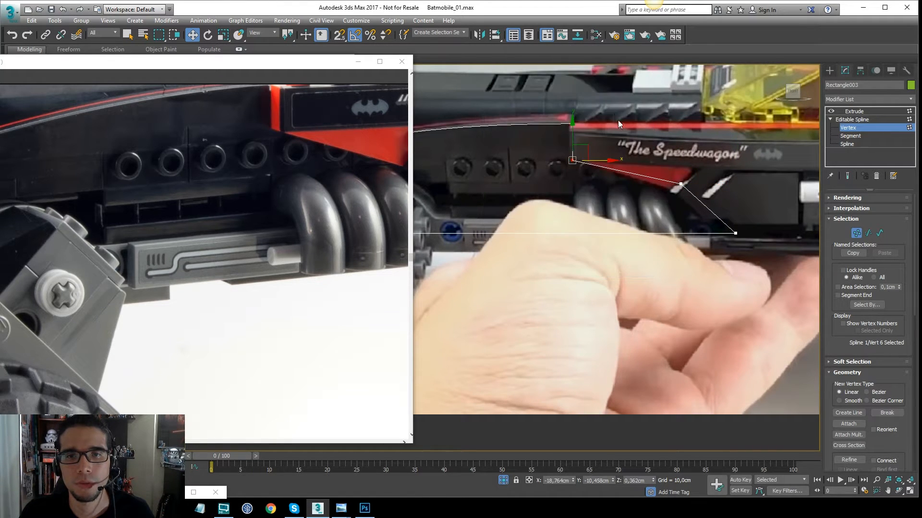
click(681, 184)
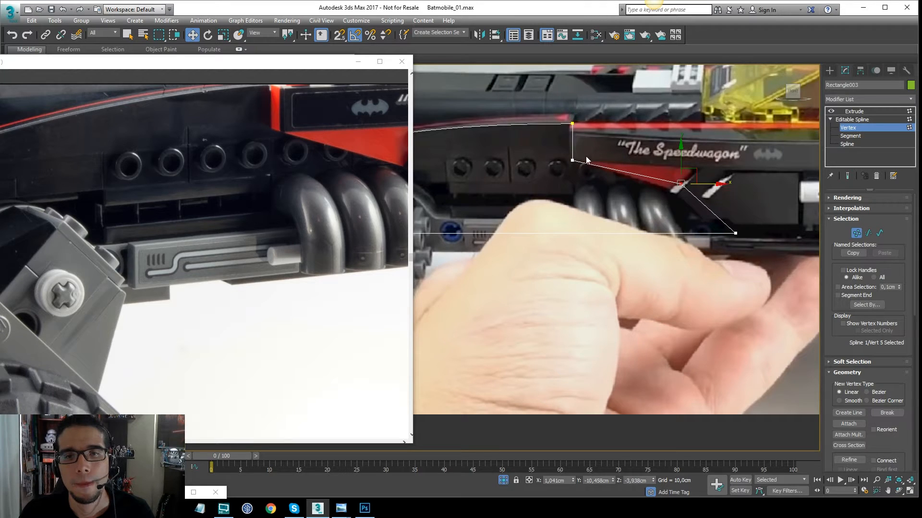
Return the reshaped fender to its Extrude level, make it opaque, and exit isolation to compare it with the reference photo
click(859, 112)
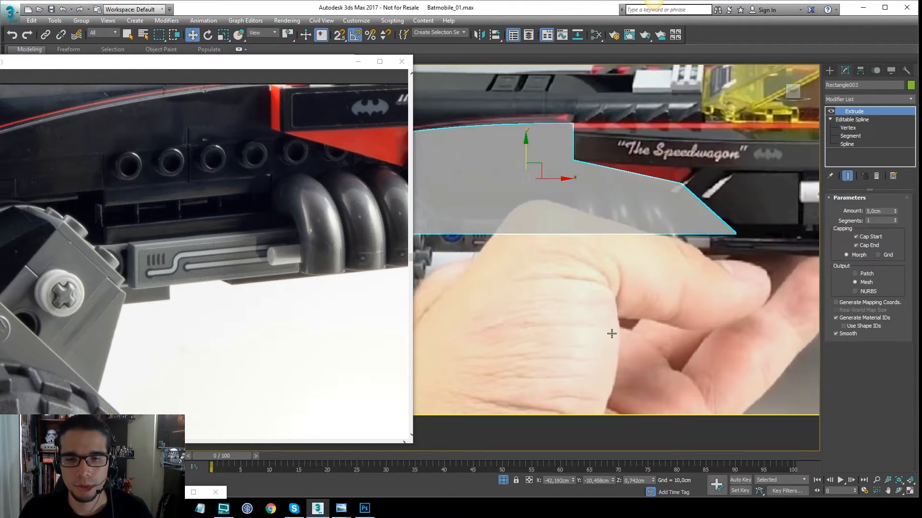
key(alt+x)
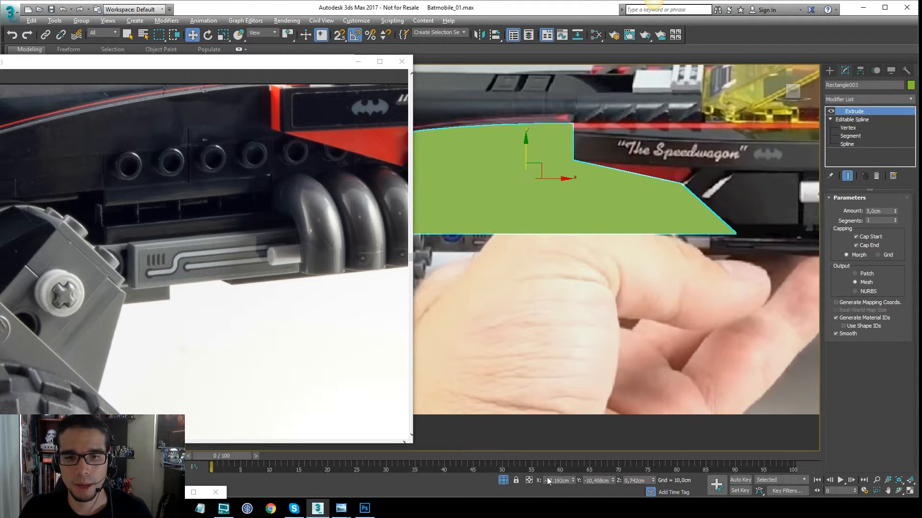
click(505, 480)
middle_drag(596, 245, 636, 183)
scroll(597, 233, up, 2)
middle_drag(329, 110, 220, 189)
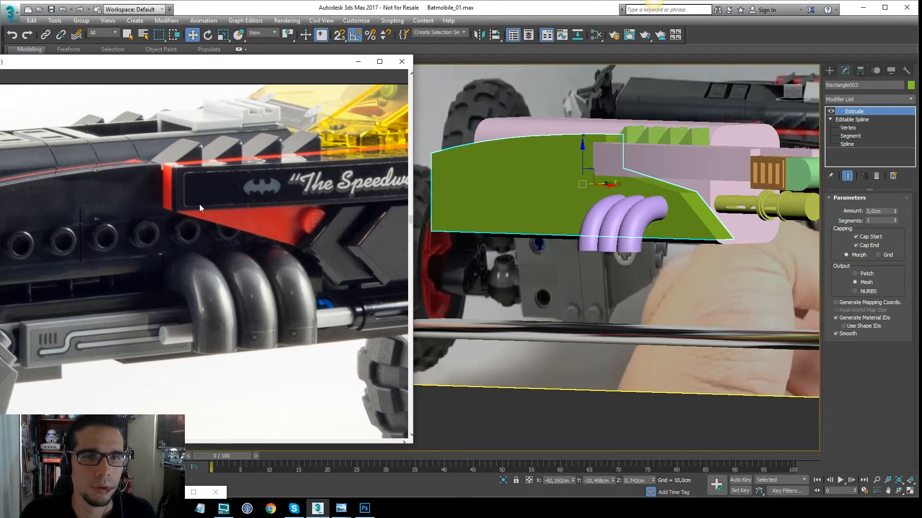
Show edged faces on the model and examine the area beneath "The Speedwagon" plate in the reference photo
alt+middle_drag(638, 156, 638, 176)
click(712, 177)
key(F4)
drag(287, 230, 171, 216)
middle_drag(661, 190, 673, 178)
In the wireframe top view, create a box about 3.69 cm by 61.97 cm snapped to the long side plate's corners
key(t)
key(F3)
middle_drag(583, 241, 625, 248)
scroll(625, 249, down, 2)
middle_drag(634, 184, 694, 199)
click(773, 160)
click(830, 70)
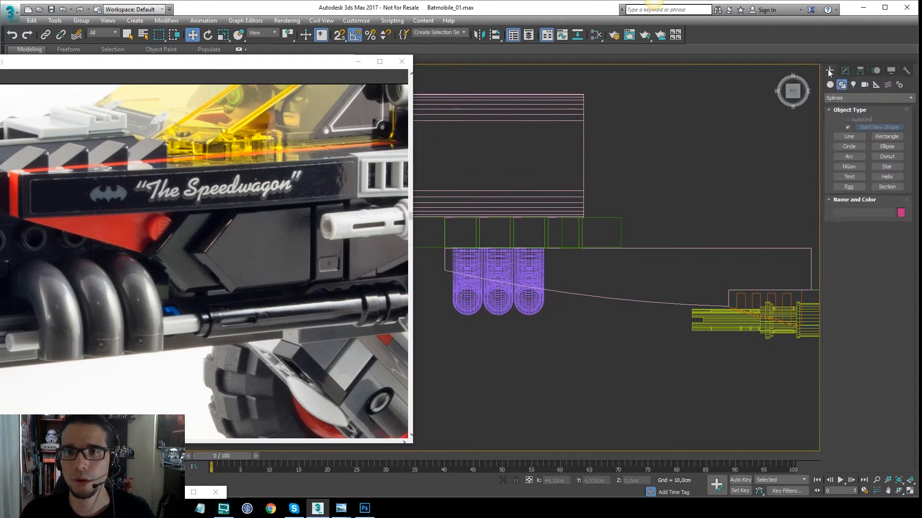
click(848, 129)
scroll(727, 196, down, 2)
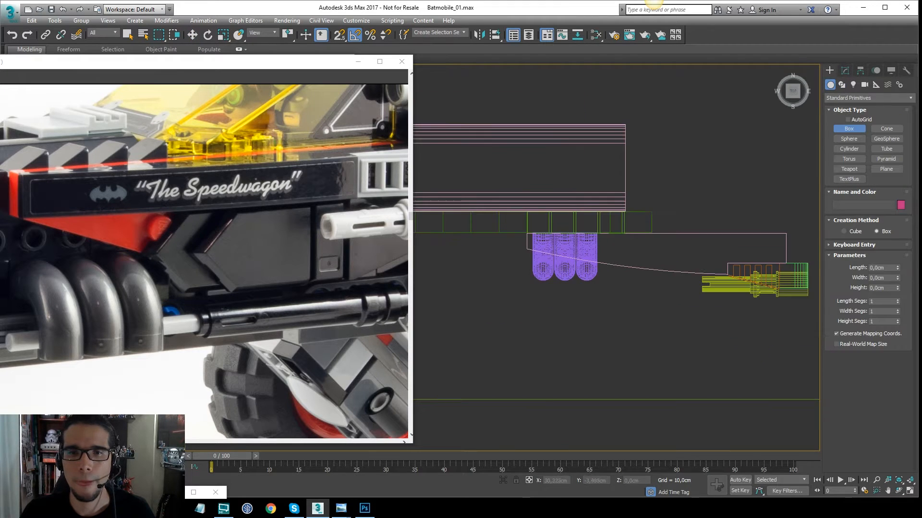
click(344, 33)
drag(526, 249, 786, 233)
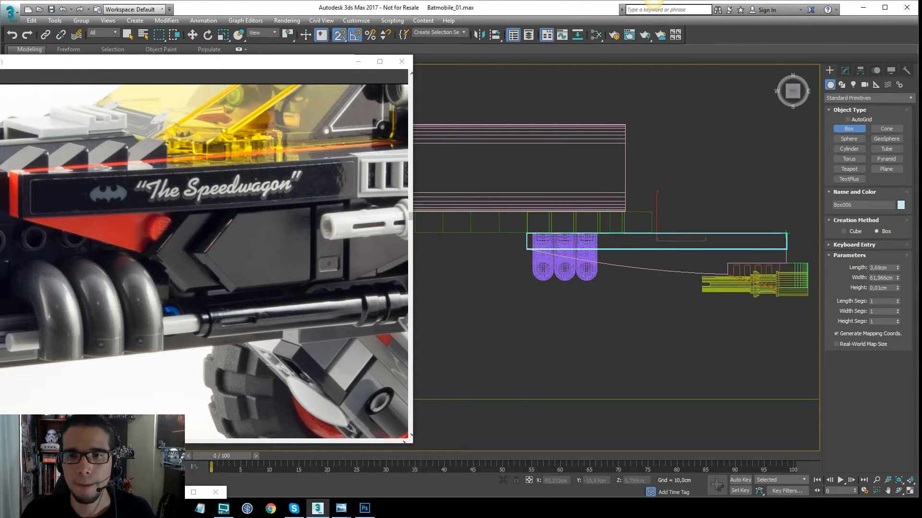
click(769, 174)
Check the new box against the side reference in the front view and convert it to Editable Poly
key(w)
key(f)
scroll(676, 145, up, 3)
key(F3)
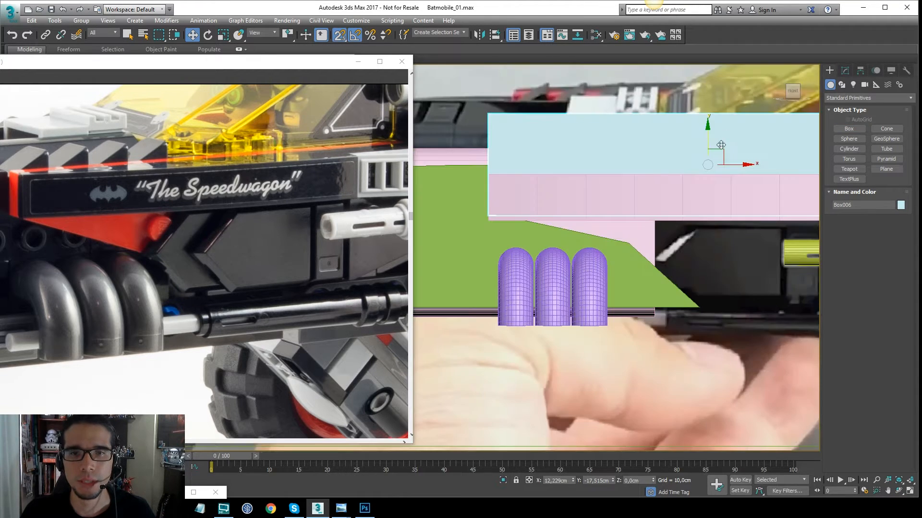
key(F3)
middle_drag(706, 141, 690, 141)
right_click(709, 146)
mouse_move(739, 243)
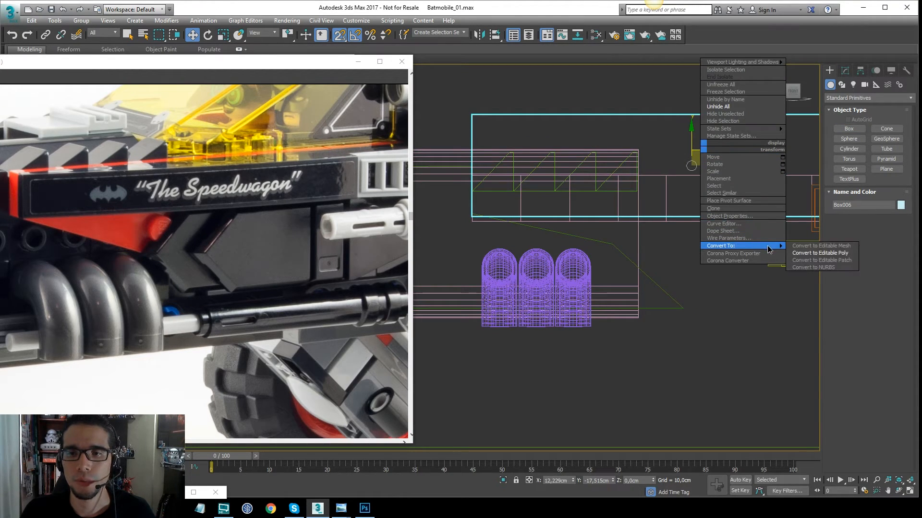
click(816, 254)
key(F3)
scroll(662, 173, down, 2)
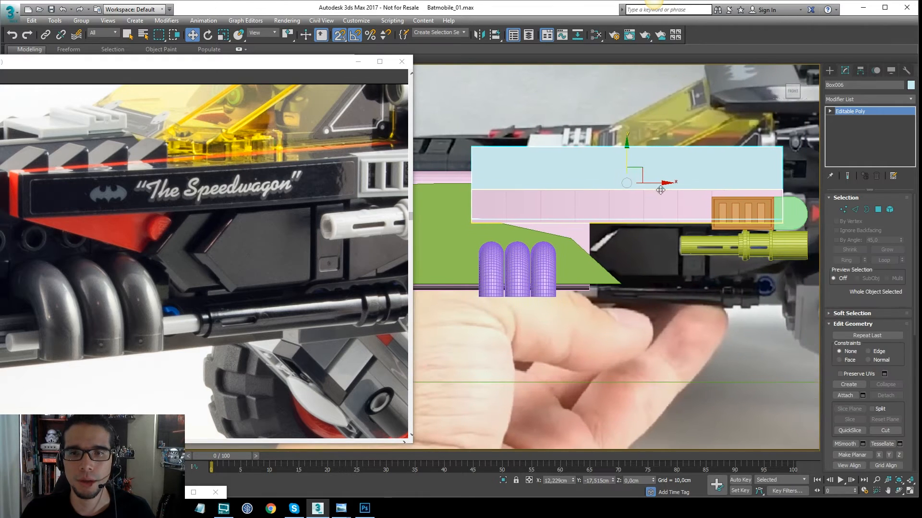
Isolate the box together with the side reference plane and make the box see-through
ctrl+click(714, 117)
key(alt+q)
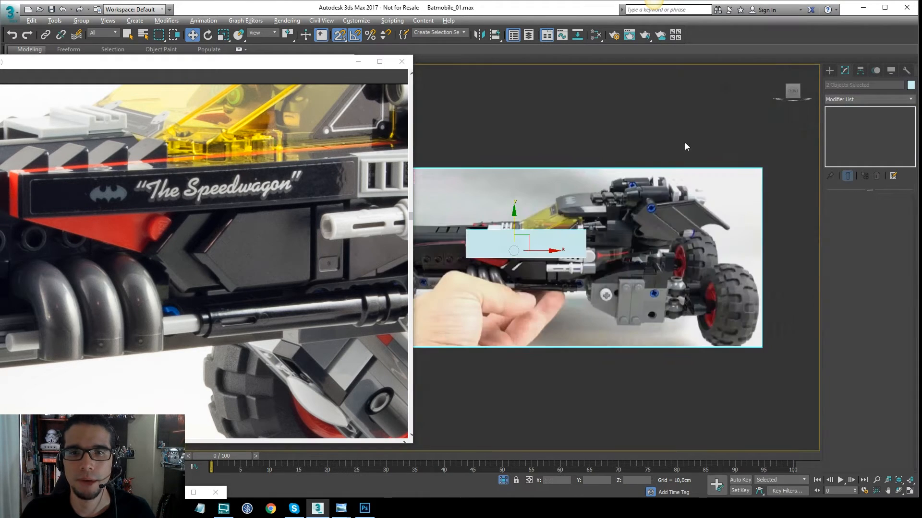
middle_drag(643, 147, 685, 134)
click(686, 134)
scroll(543, 234, up, 4)
click(543, 234)
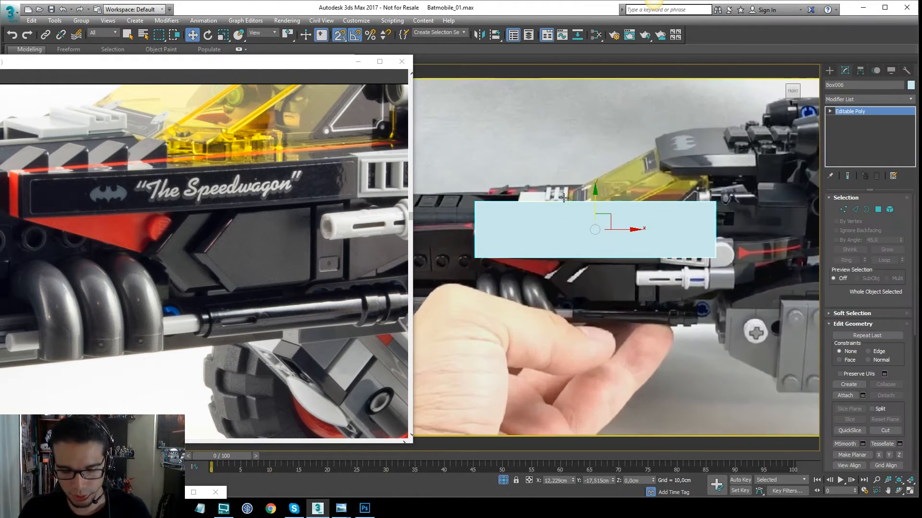
key(alt+x)
middle_drag(754, 190, 763, 189)
Move the see-through box straight down so it sits beneath "The Speedwagon" plate in the side reference
key(1)
drag(601, 259, 482, 262)
click(863, 112)
drag(588, 227, 586, 280)
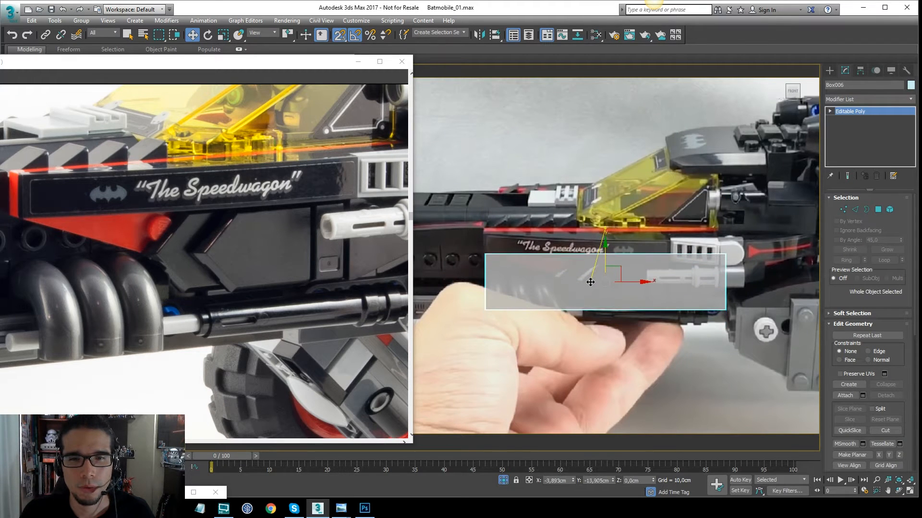
Try to slant the box's end by shifting its two lower vertices inward, and undo that move
middle_drag(627, 278, 641, 234)
scroll(640, 234, up, 2)
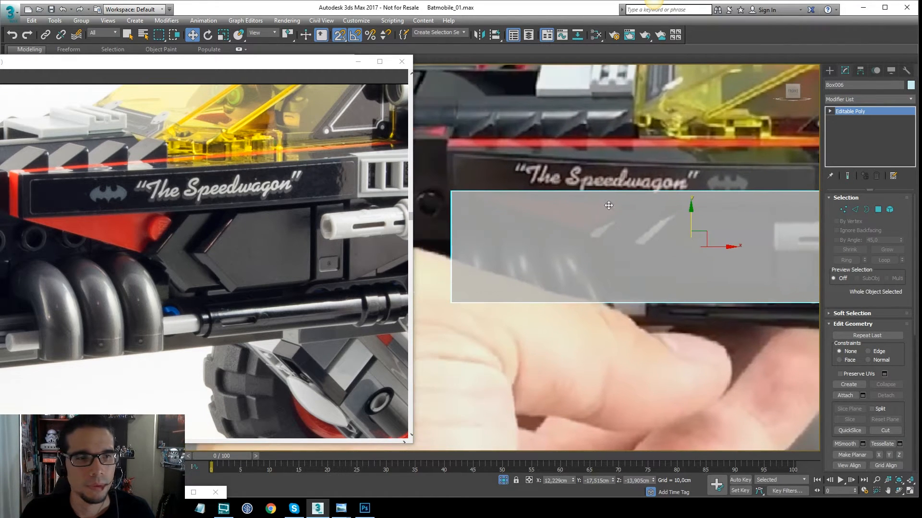
middle_drag(615, 182, 607, 194)
key(1)
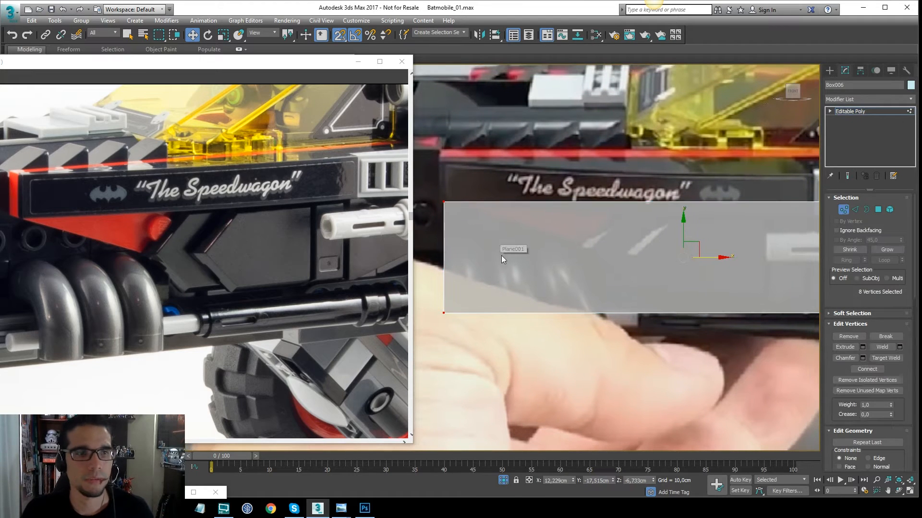
click(444, 313)
drag(451, 305, 518, 319)
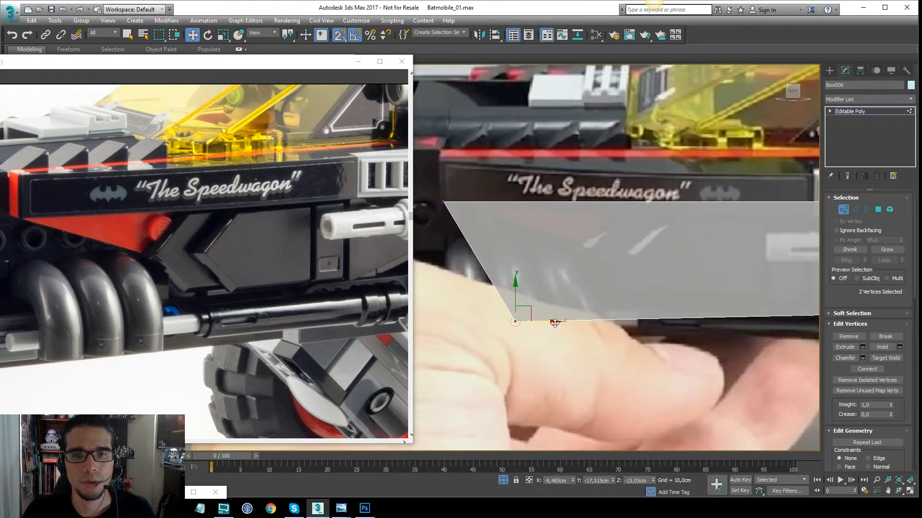
key(ctrl+z)
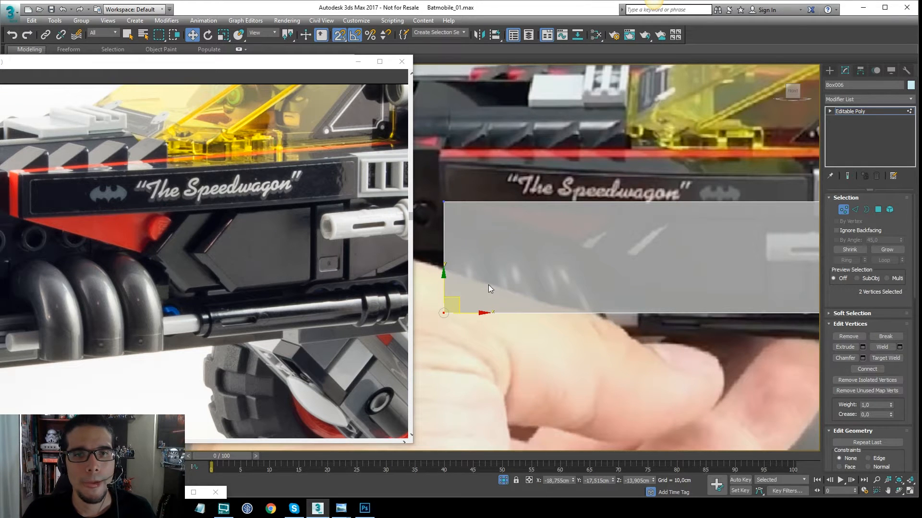
Slope the box's underside by moving the lower end vertices inward and up, and level the opposite lower vertices with them
scroll(516, 261, down, 5)
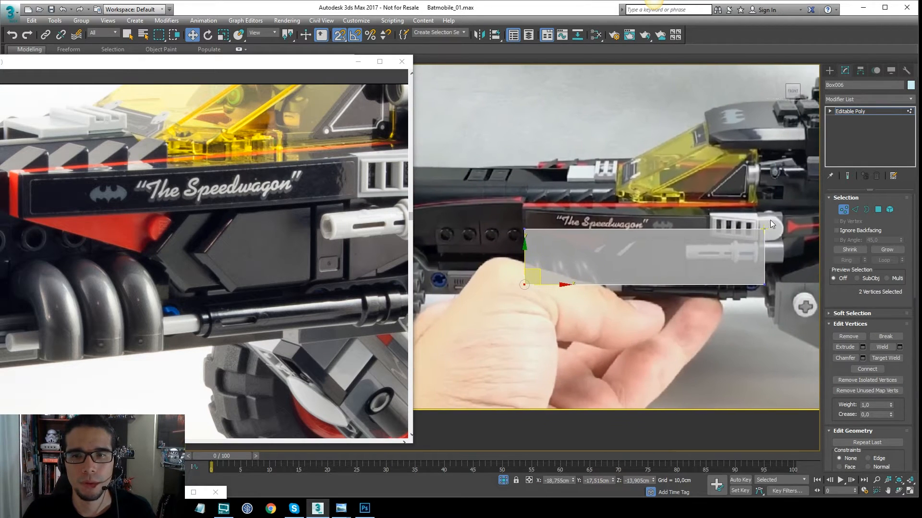
drag(554, 243, 527, 240)
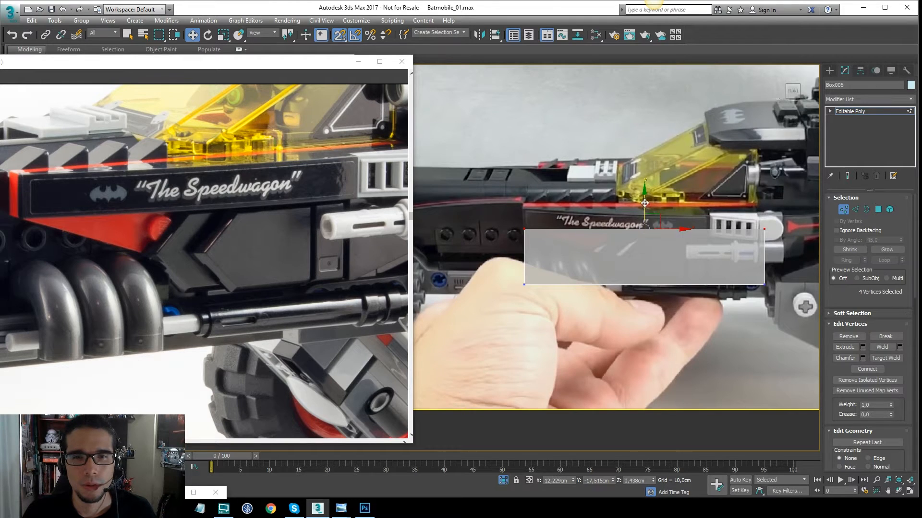
scroll(644, 202, up, 2)
drag(491, 307, 574, 268)
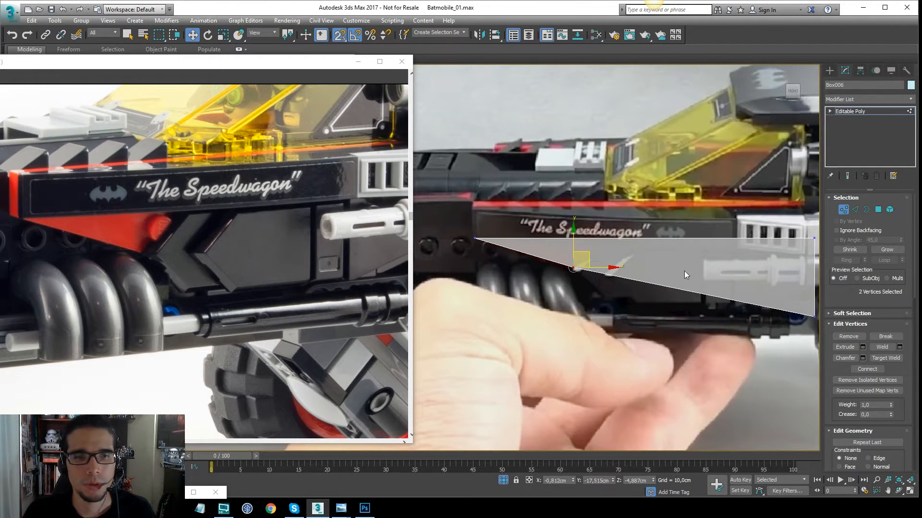
middle_drag(684, 270, 610, 249)
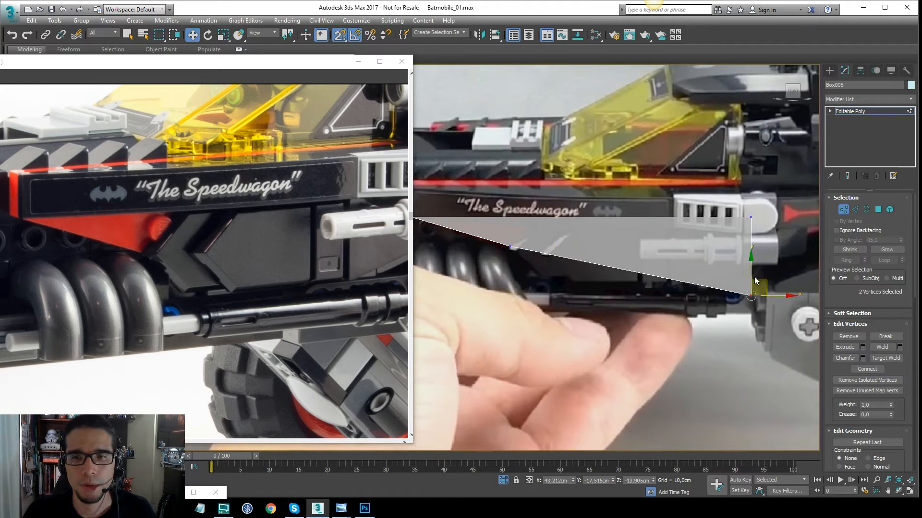
drag(747, 272, 518, 249)
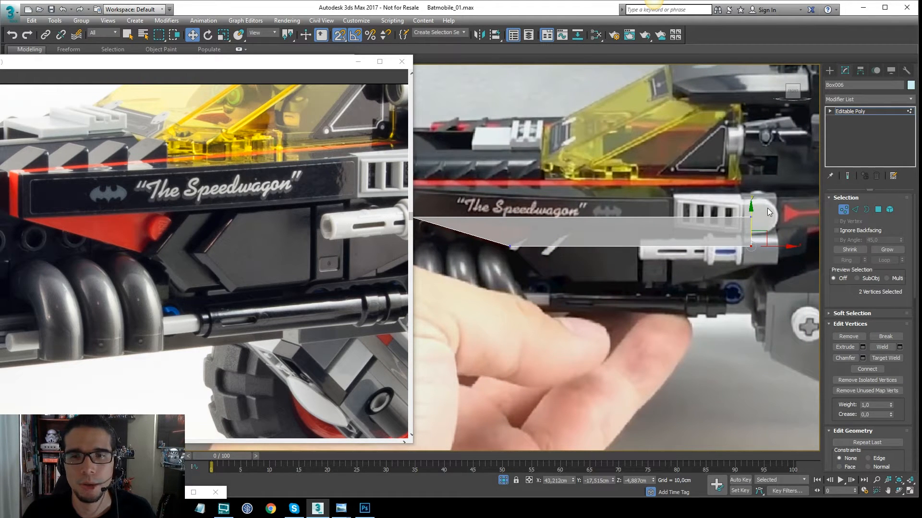
middle_drag(755, 187, 676, 201)
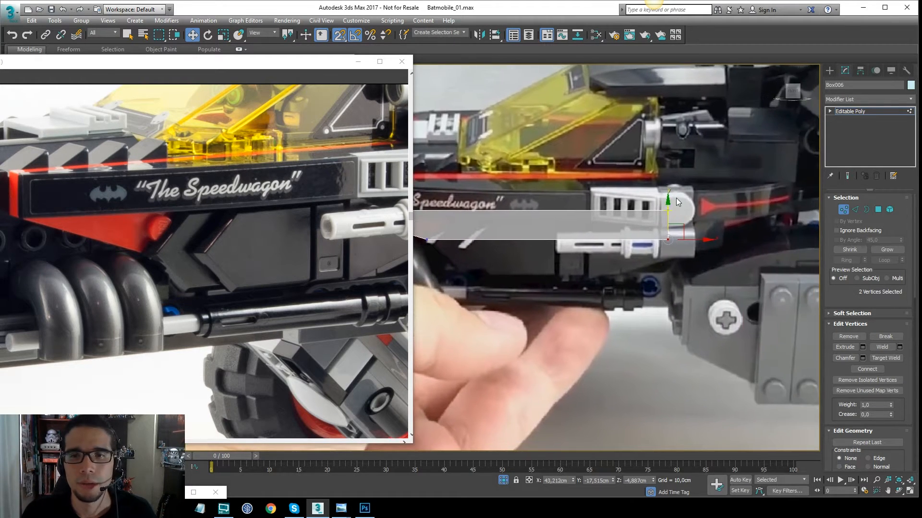
click(893, 112)
End the isolation and check the block against the exhaust pipes in the wireframe top view
middle_drag(622, 181, 684, 392)
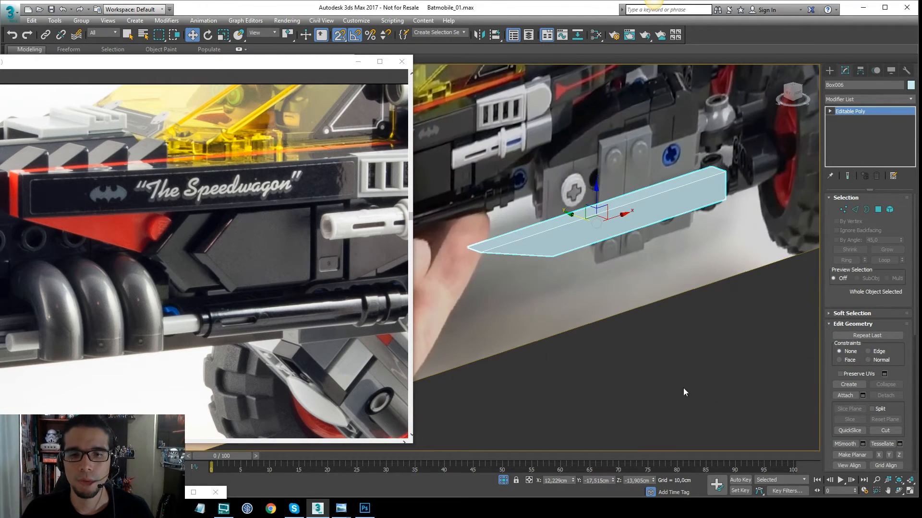
click(502, 483)
middle_drag(595, 260, 632, 252)
alt+middle_drag(624, 302, 629, 248)
key(t)
scroll(569, 244, up, 3)
key(1)
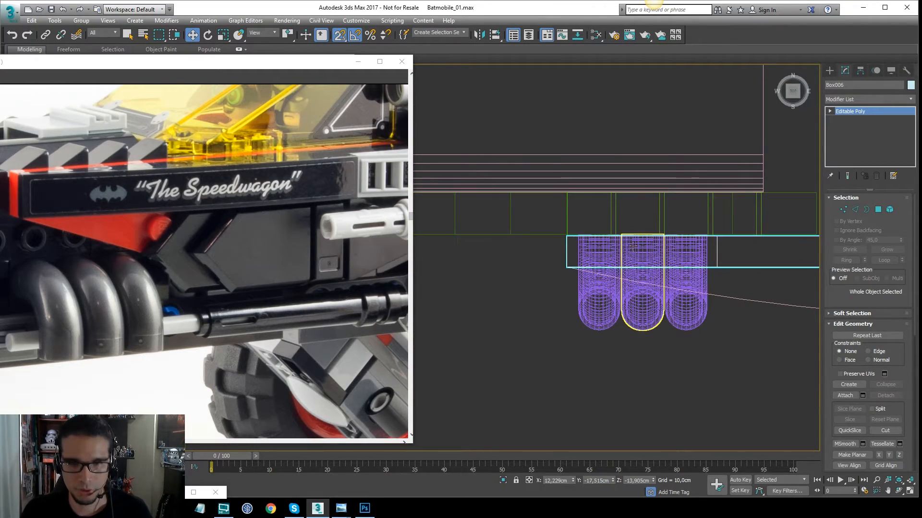
In the wireframe front view, snap the block's four upper vertices vertically to the side plate's lower edge
alt+middle_drag(553, 297, 605, 189)
key(f)
middle_drag(693, 177, 632, 193)
drag(502, 197, 500, 197)
scroll(536, 172, up, 3)
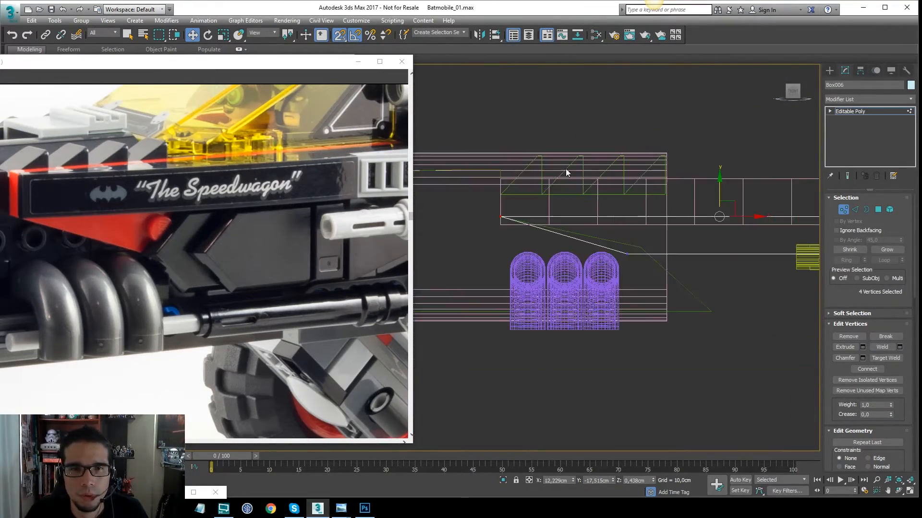
drag(718, 194, 501, 225)
key(F3)
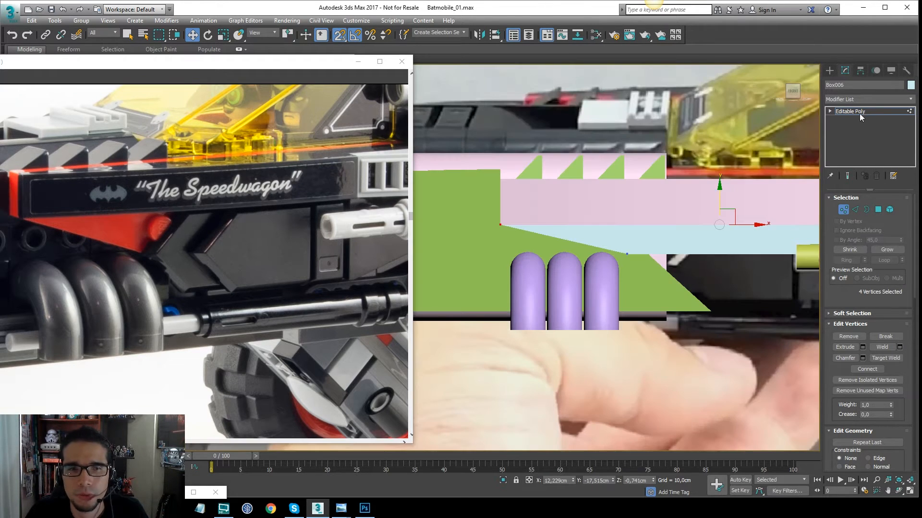
click(851, 112)
Examine the reshaped block together with the plate, fender and exhaust pipes in the perspective view
key(l)
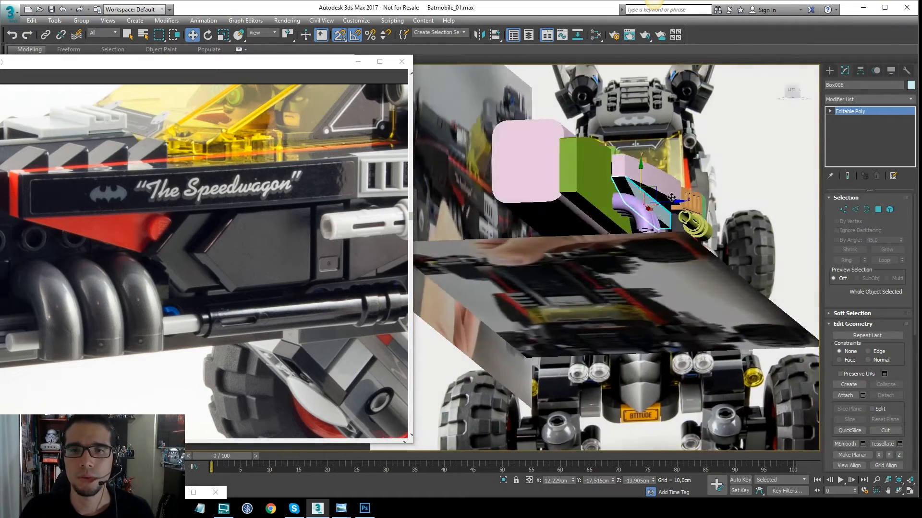
alt+middle_drag(672, 197, 770, 235)
key(p)
key(1)
scroll(753, 211, down, 3)
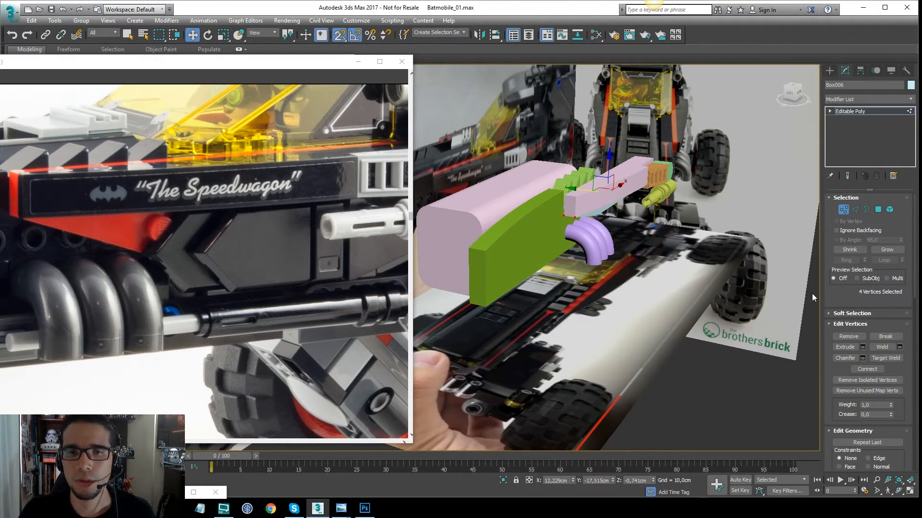
scroll(631, 233, up, 4)
click(639, 211)
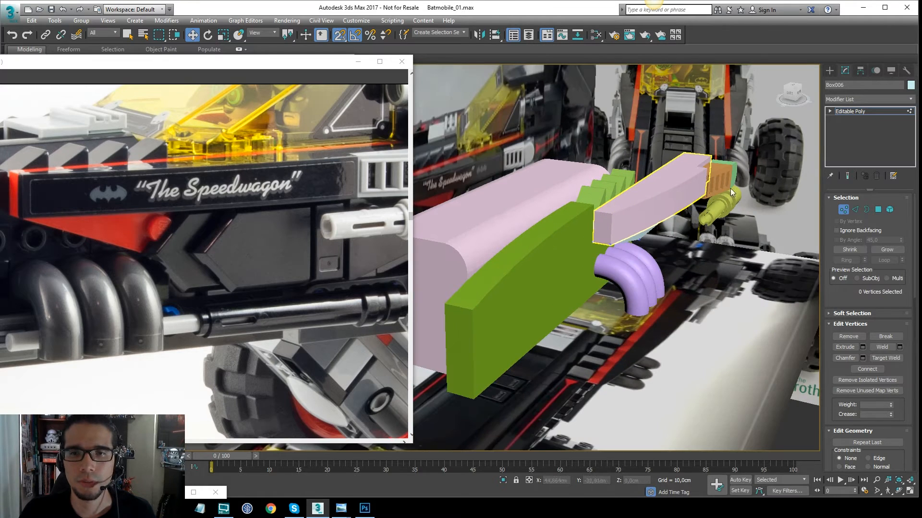
Leave vertex editing and select all the modelled parts, excluding the reference planes
click(126, 39)
key(F3)
key(F3)
scroll(630, 189, down, 4)
key(F3)
alt+middle_drag(630, 186, 603, 197)
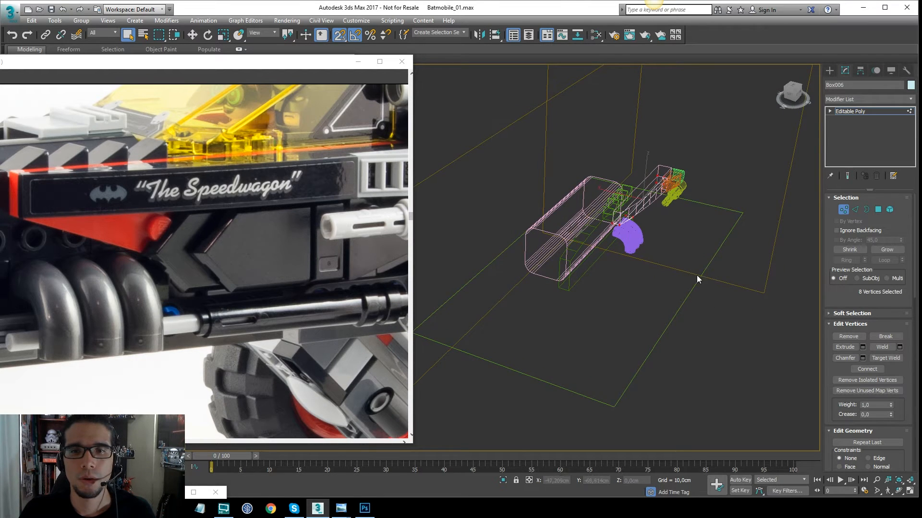
key(F3)
click(859, 112)
key(F3)
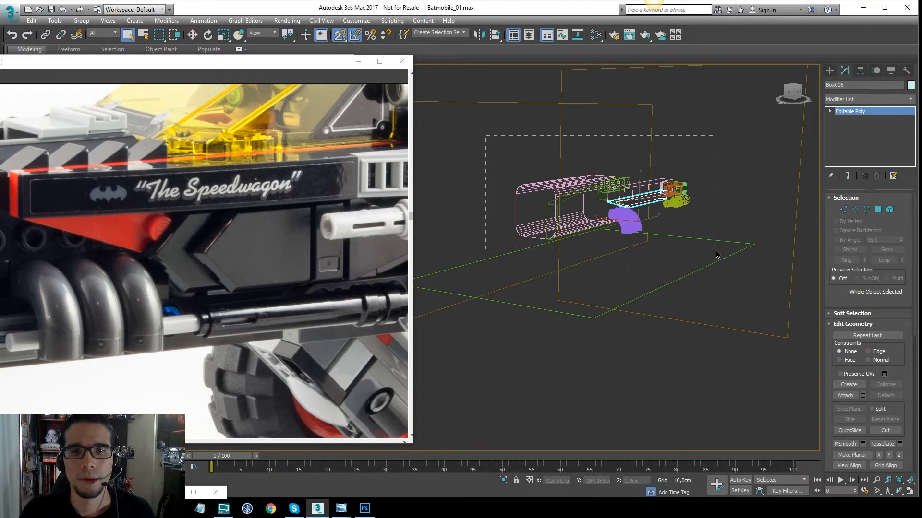
drag(715, 252, 708, 249)
alt+click(651, 139)
key(F3)
alt+middle_drag(638, 144, 610, 161)
scroll(610, 160, up, 3)
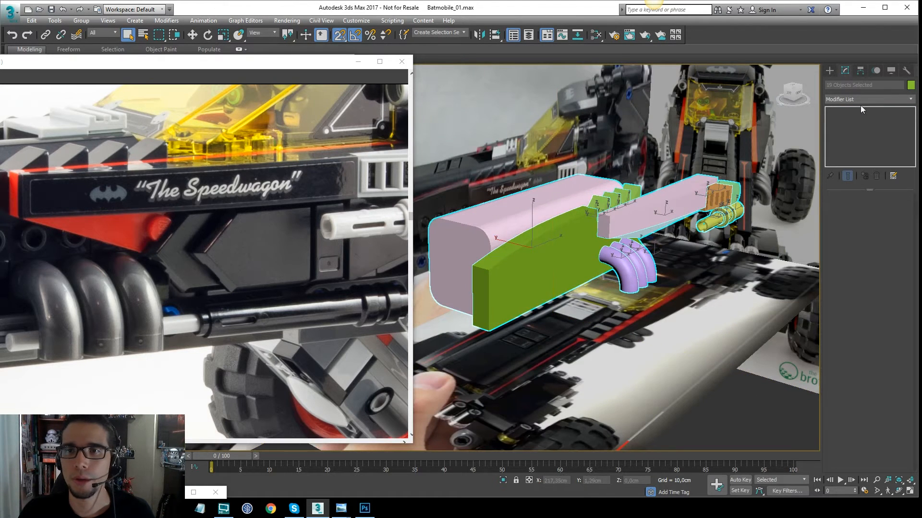
Give all the selected parts the same light blue object color and show edged faces on the model
click(911, 85)
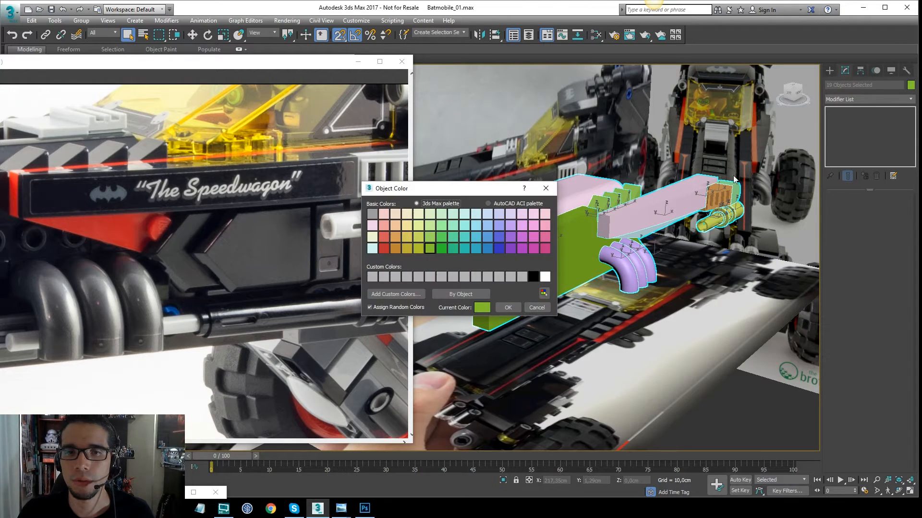
click(487, 225)
click(507, 308)
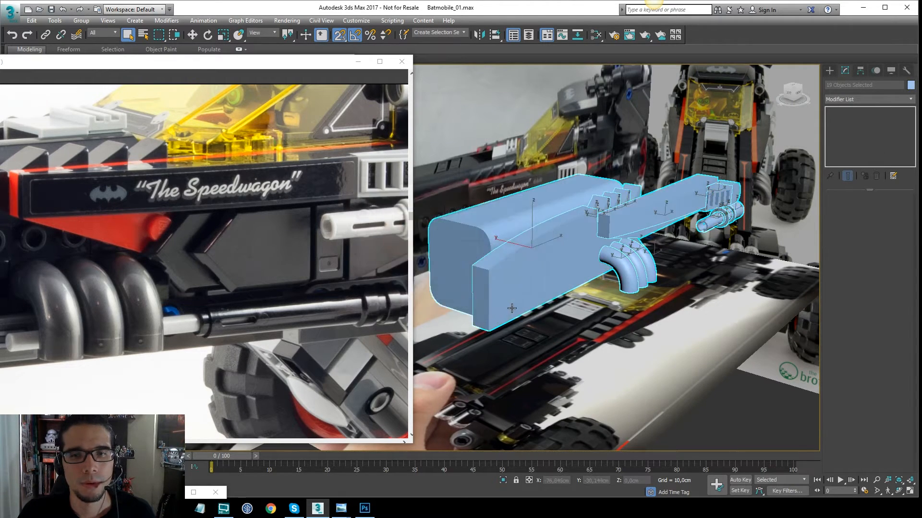
mouse_move(601, 224)
alt+middle_down()
mouse_move(629, 231)
mouse_move(606, 211)
alt+middle_up()
key(F4)
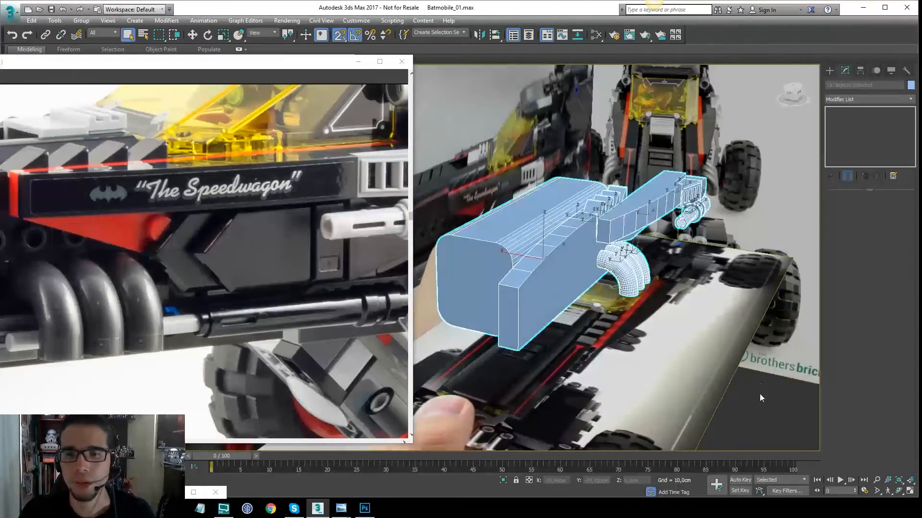
click(759, 391)
key(F4)
alt+middle_drag(728, 285, 649, 257)
scroll(666, 262, up, 3)
key(F4)
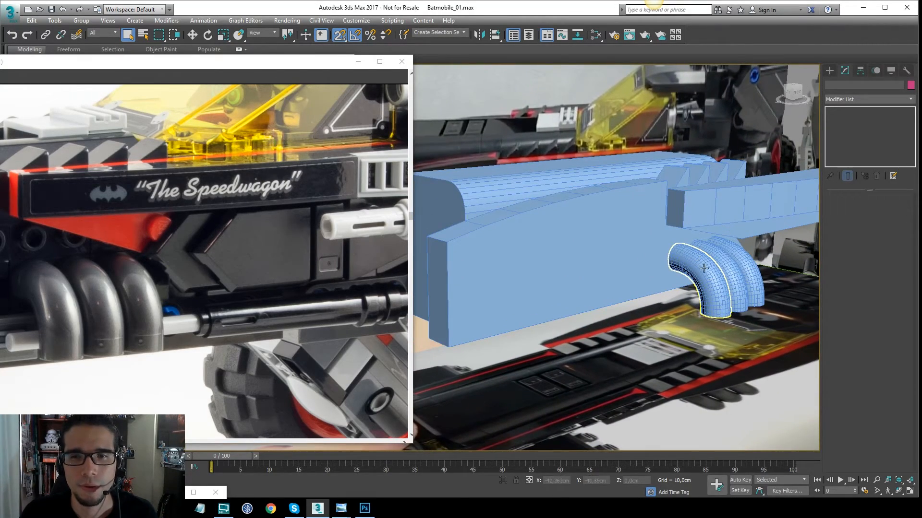
In the wireframe front view, align the two vertices of the fender outline's vertical step with the end of the side plate
click(704, 267)
alt+middle_drag(703, 267, 638, 237)
click(637, 234)
key(f)
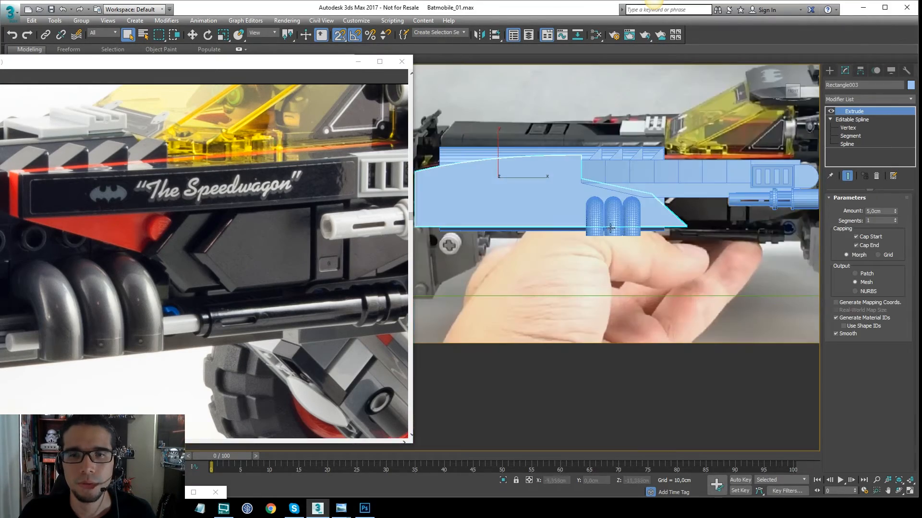
scroll(568, 175, up, 5)
key(F3)
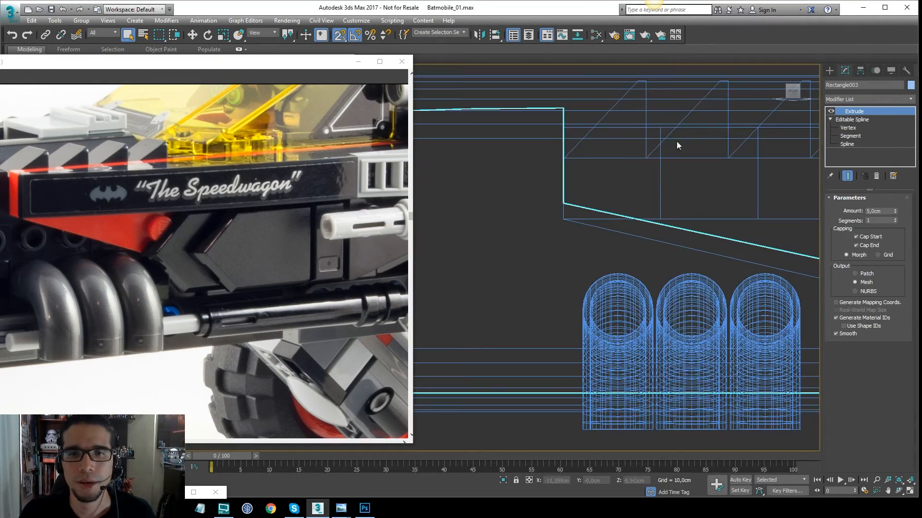
click(845, 129)
drag(581, 87, 530, 231)
scroll(557, 219, up, 2)
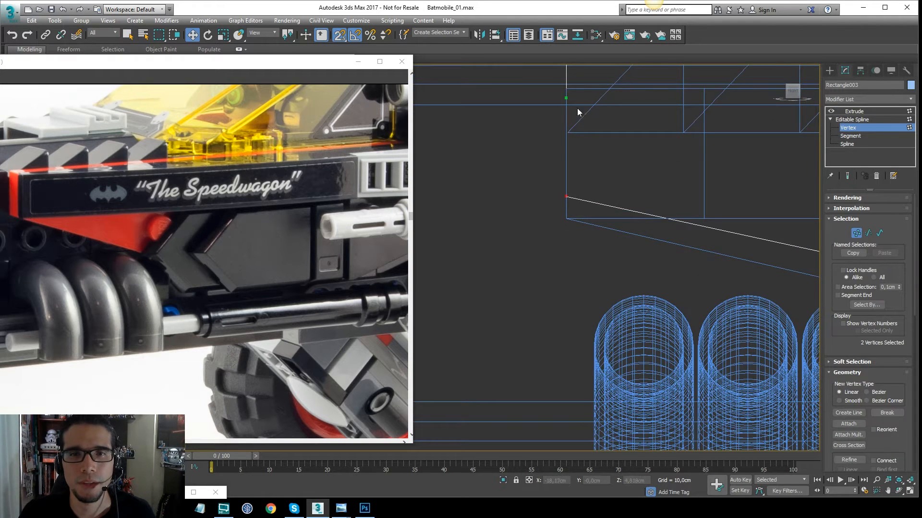
scroll(582, 154, down, 2)
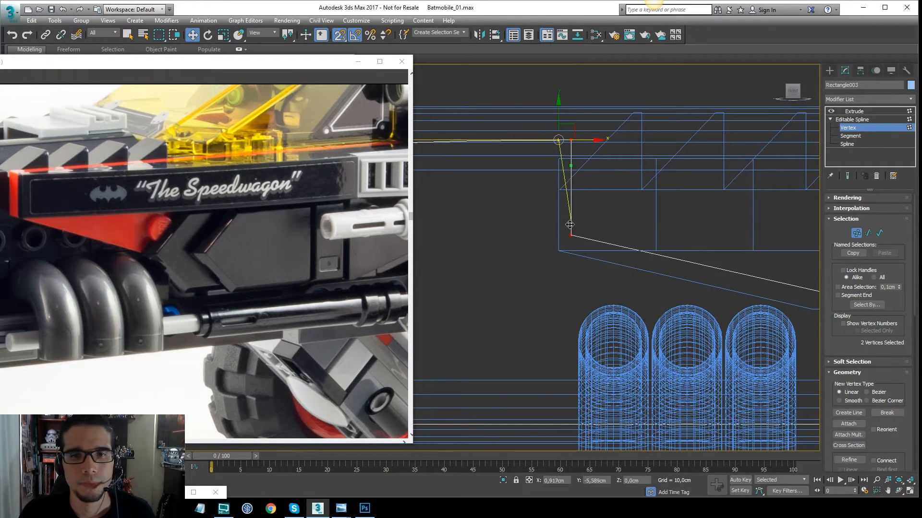
Snap the lower vertex of the fender outline's step to the side plate's lower corner and leave vertex editing
click(558, 236)
drag(558, 214, 557, 246)
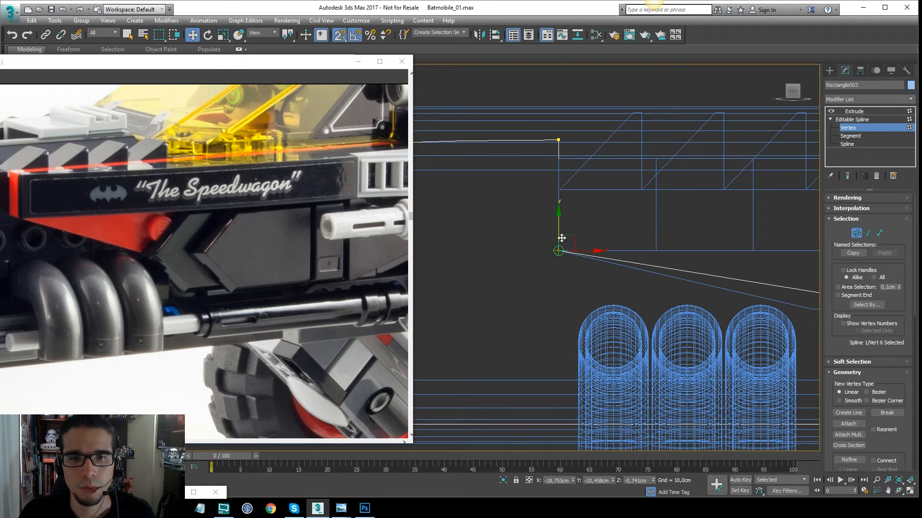
scroll(563, 126, down, 3)
scroll(612, 166, up, 1)
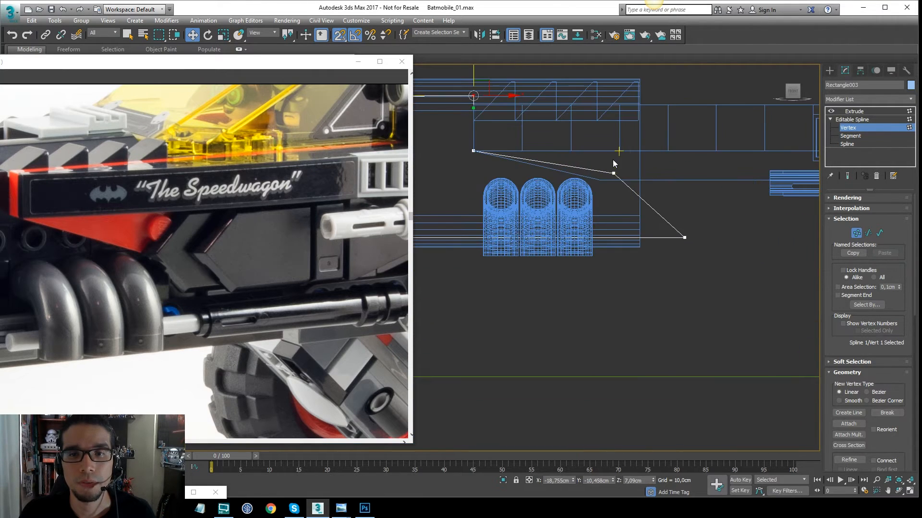
drag(621, 169, 617, 174)
click(860, 119)
mouse_move(556, 115)
middle_down()
mouse_move(613, 128)
mouse_move(556, 223)
mouse_move(558, 200)
middle_up()
click(857, 110)
Select the side plate together with the block beneath it in the wireframe top view
key(F3)
key(t)
key(F3)
scroll(547, 228, up, 6)
scroll(572, 234, up, 3)
drag(572, 233, 552, 249)
scroll(572, 236, down, 3)
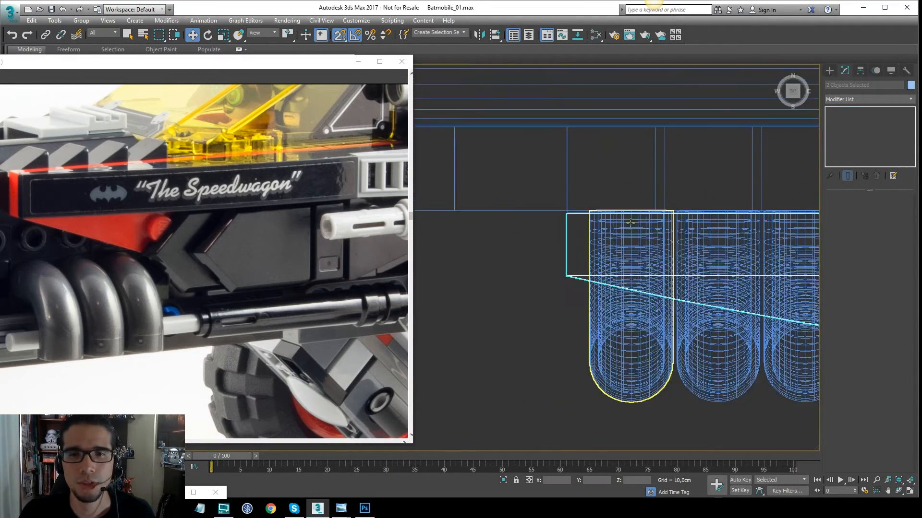
Move the selected side plate and block in the top view so their corner snaps to the body's adjoining edge
middle_drag(672, 226, 508, 225)
scroll(509, 225, down, 3)
click(658, 303)
drag(683, 238, 656, 309)
middle_drag(606, 229, 557, 227)
scroll(529, 218, down, 2)
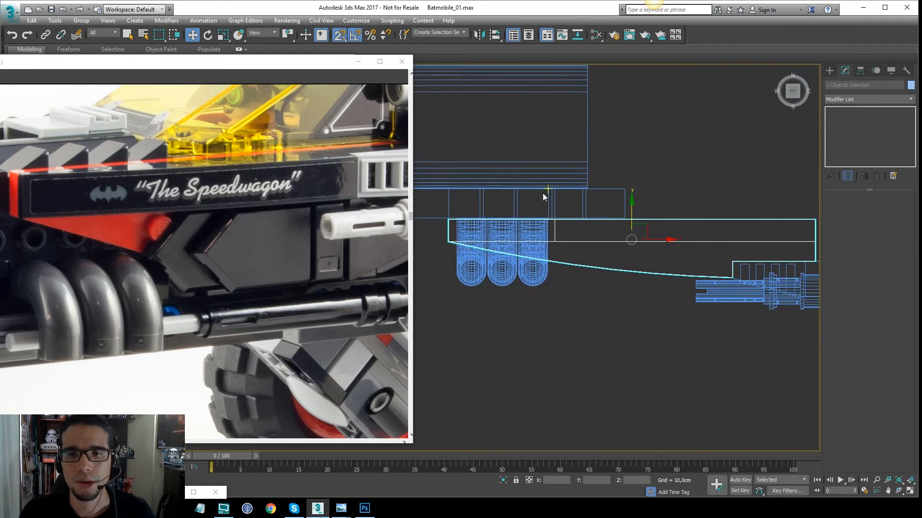
scroll(453, 209, up, 4)
middle_drag(452, 209, 521, 212)
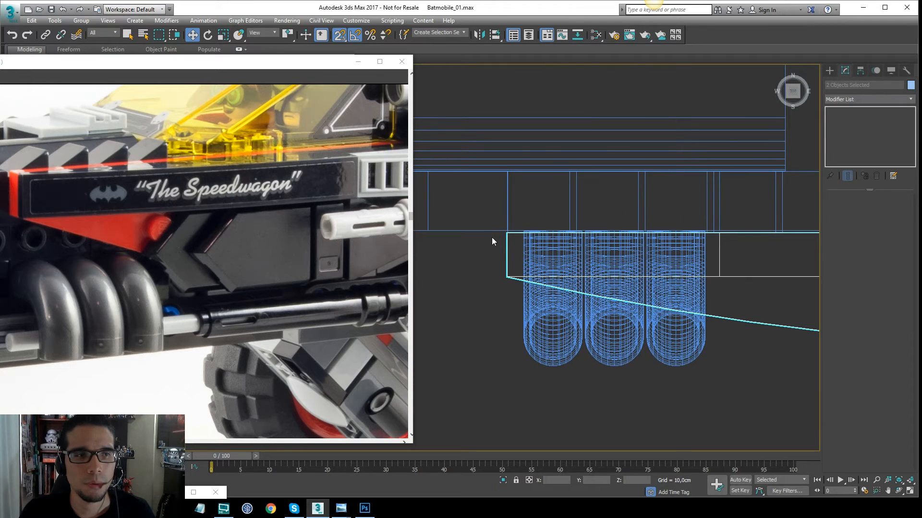
scroll(505, 237, up, 5)
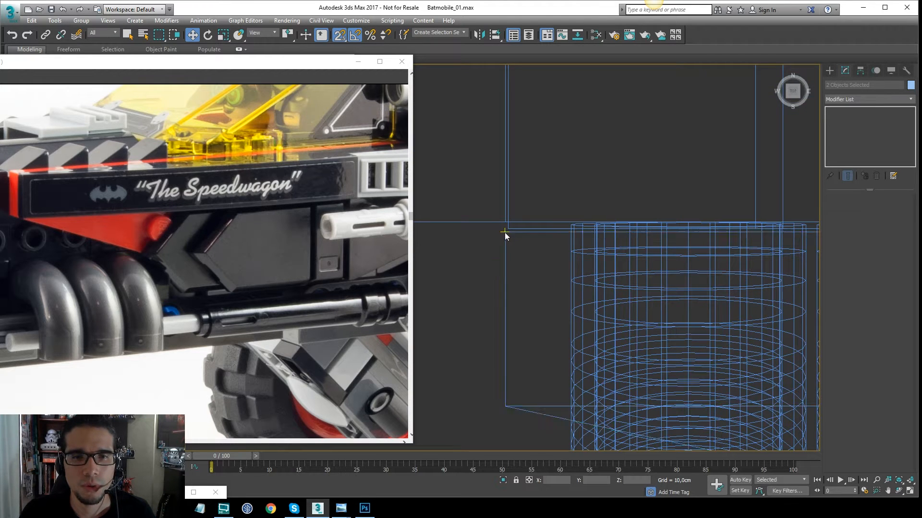
drag(505, 233, 503, 224)
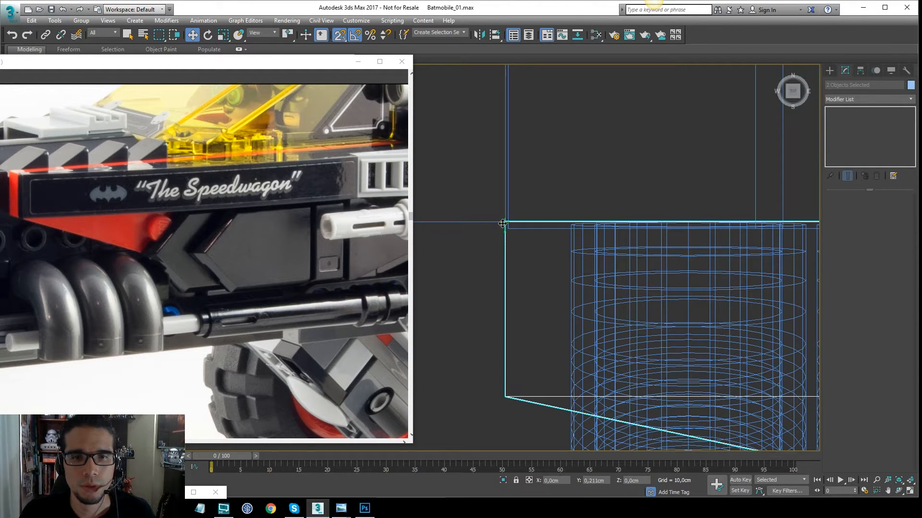
Select the small box bordering the side plate and snap its four lower vertices to the plate's edge line in the top view
click(478, 250)
click(532, 230)
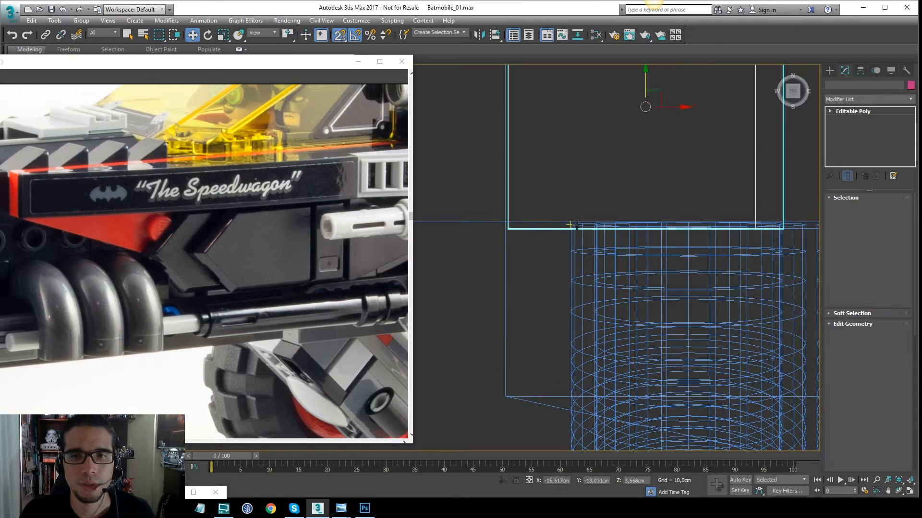
scroll(598, 217, down, 6)
key(1)
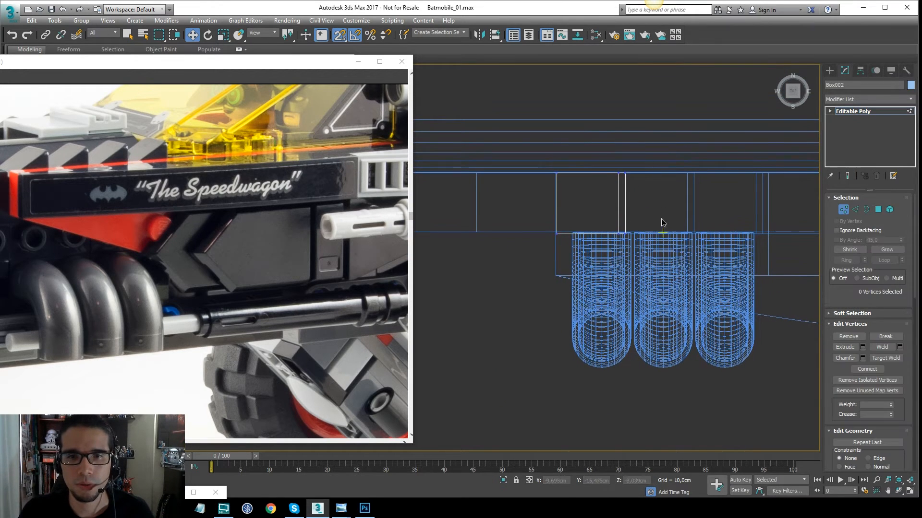
drag(662, 221, 546, 244)
scroll(559, 234, up, 4)
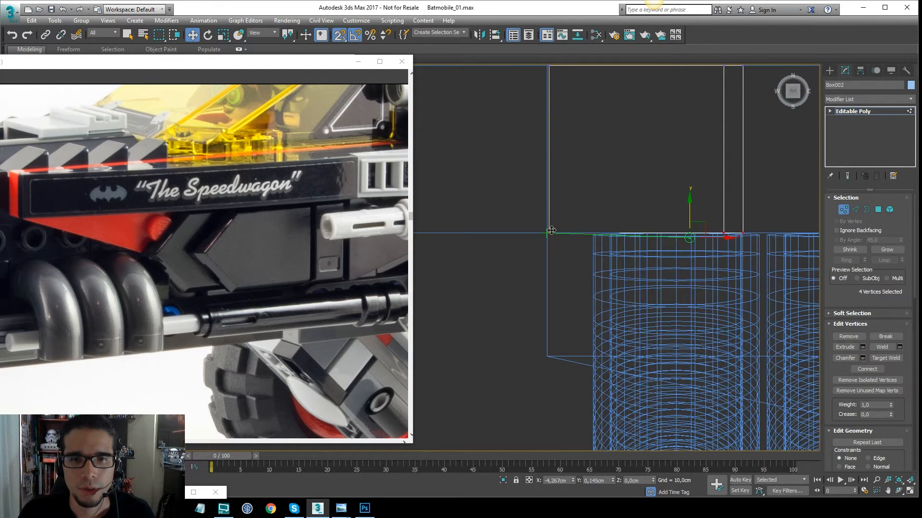
Align the small box's end vertices with the end of the side plate, return to shaded display and leave vertex editing
scroll(615, 227, down, 2)
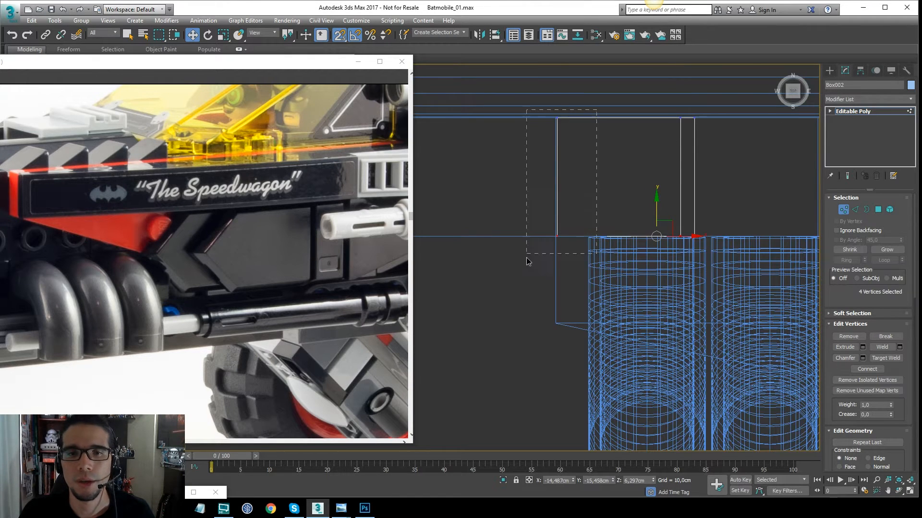
drag(532, 247, 542, 243)
scroll(549, 241, up, 2)
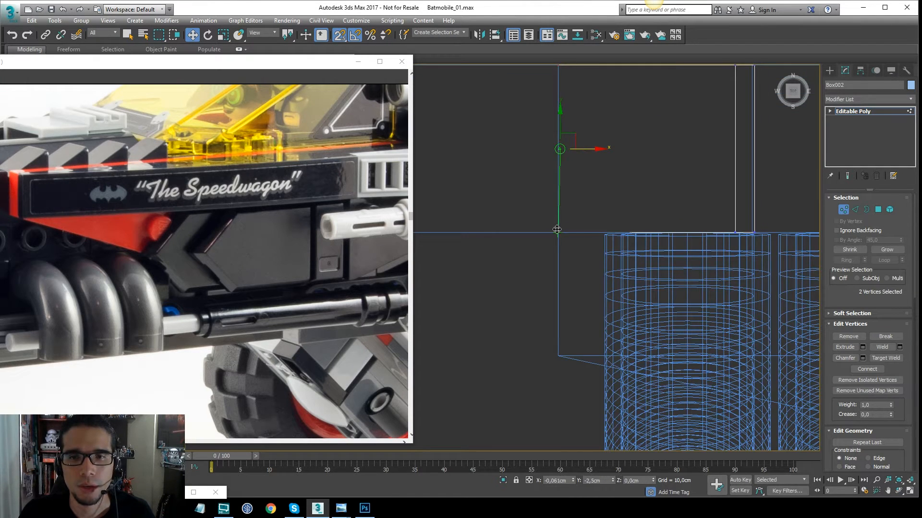
key(F3)
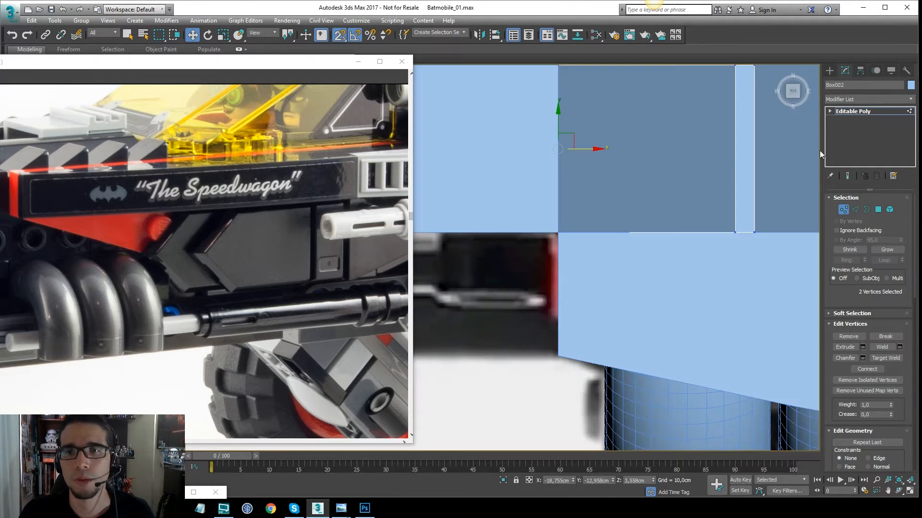
click(882, 113)
Hide edged faces and examine the side parts from several angles against the chevron-shaped panels in the reference photo
scroll(528, 197, down, 3)
key(p)
alt+middle_drag(568, 185, 722, 296)
key(F4)
scroll(672, 177, down, 4)
click(724, 295)
alt+middle_drag(751, 261, 692, 257)
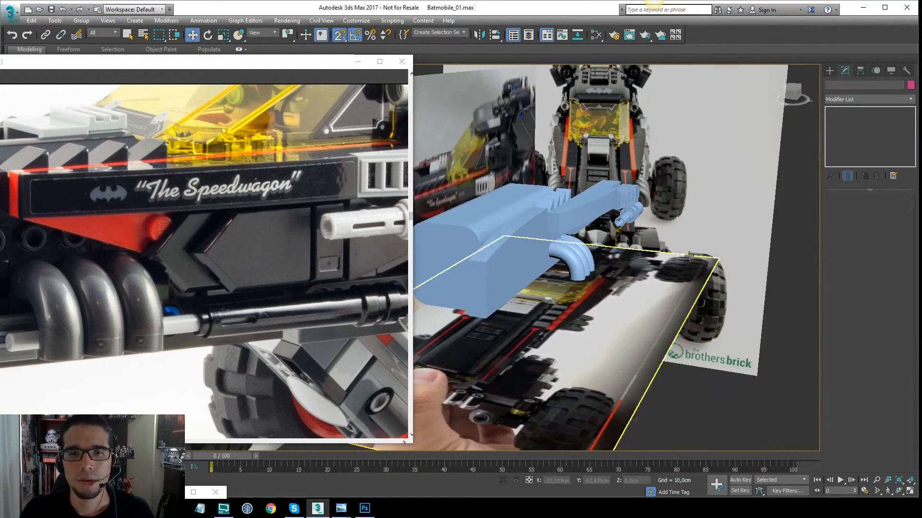
scroll(551, 204, up, 3)
alt+middle_drag(551, 204, 497, 187)
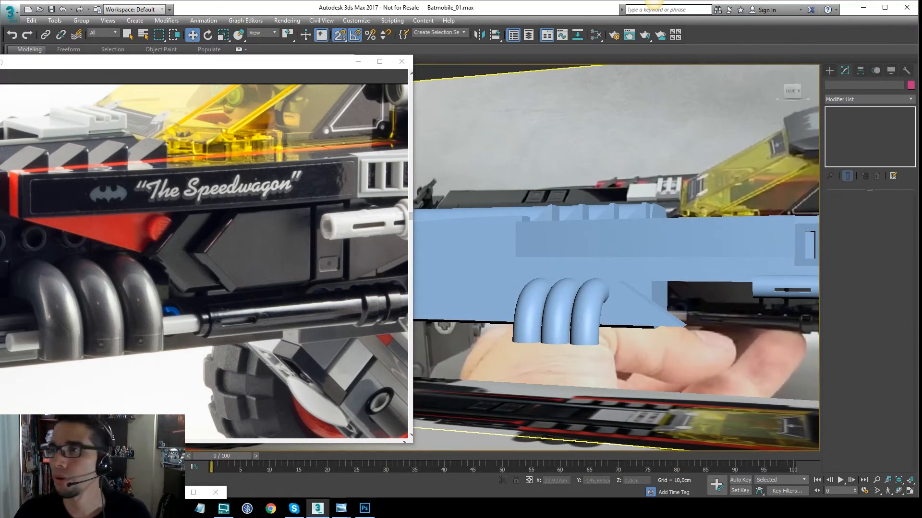
drag(203, 201, 139, 256)
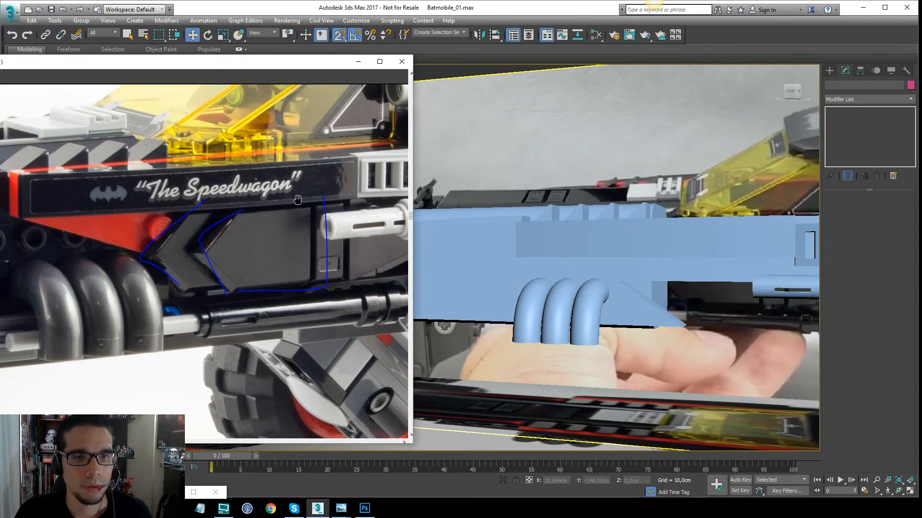
drag(314, 192, 221, 181)
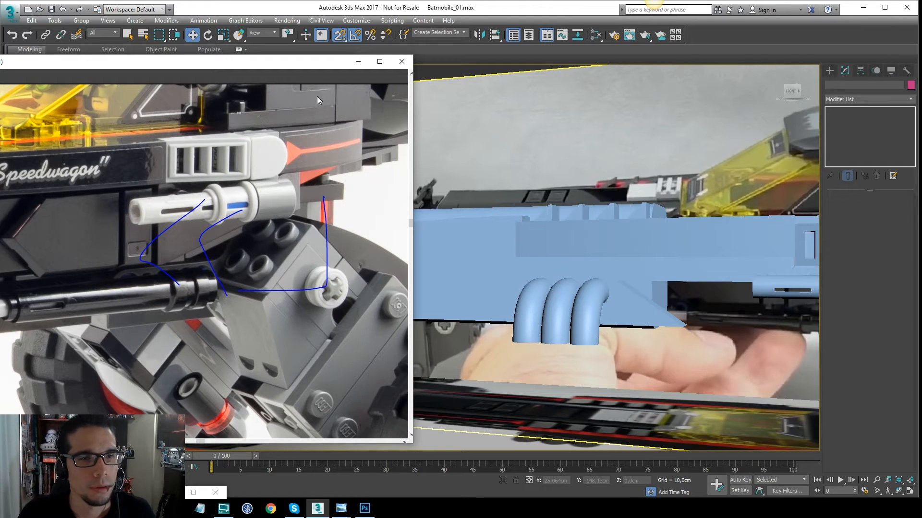
scroll(687, 187, down, 4)
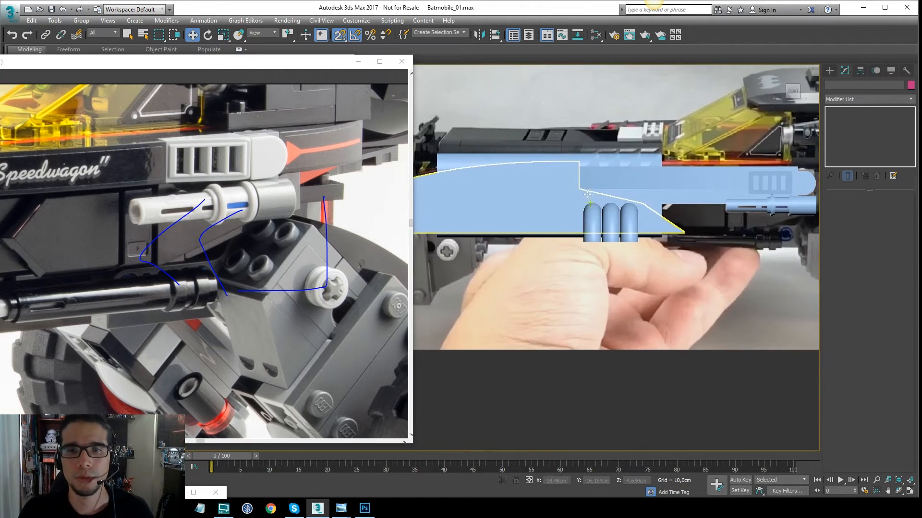
Isolate the side-view reference plane and frame the black arrow-shaped panel in both the viewport and the reference photo
click(677, 162)
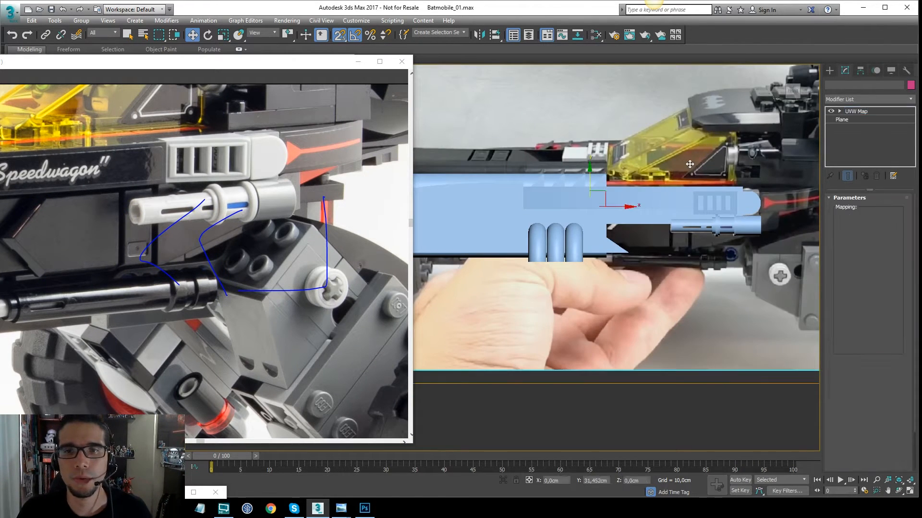
key(alt+q)
click(672, 142)
middle_drag(492, 296, 576, 246)
scroll(576, 246, up, 3)
scroll(576, 246, up, 3)
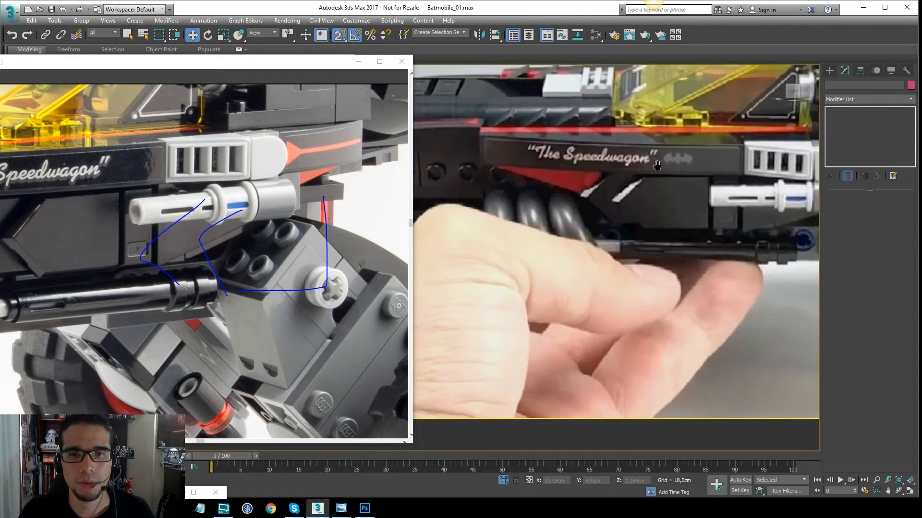
click(242, 195)
middle_drag(206, 201, 299, 207)
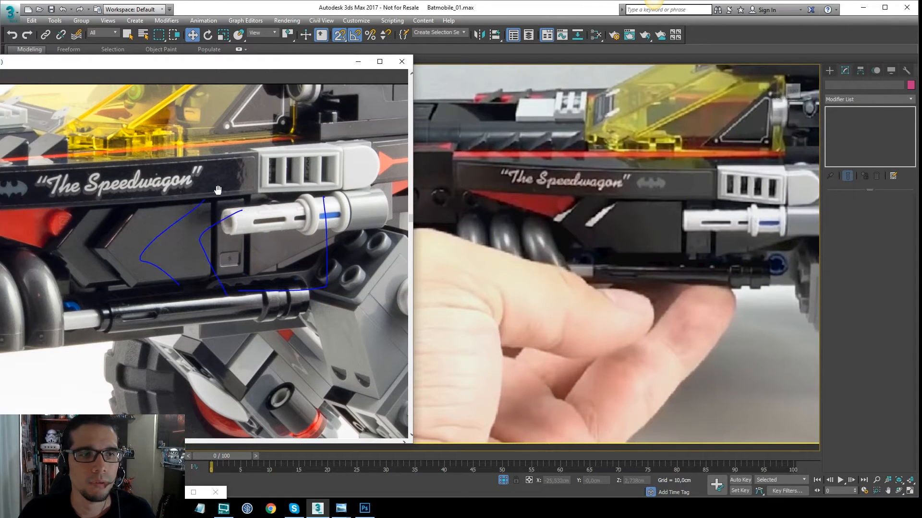
middle_drag(221, 170, 287, 173)
Draw a rectangle over the black arrow-shaped panel below the Speedwagon lettering and convert it to an editable spline
click(832, 72)
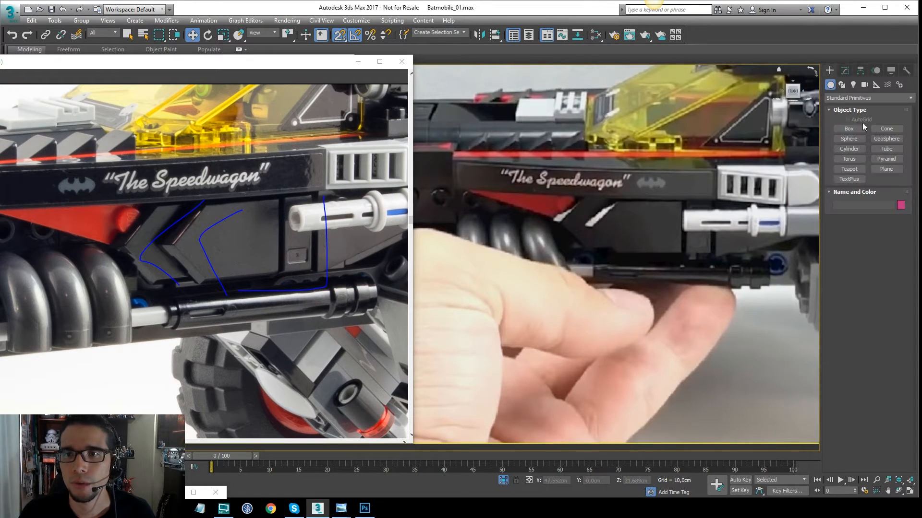
click(841, 85)
click(887, 136)
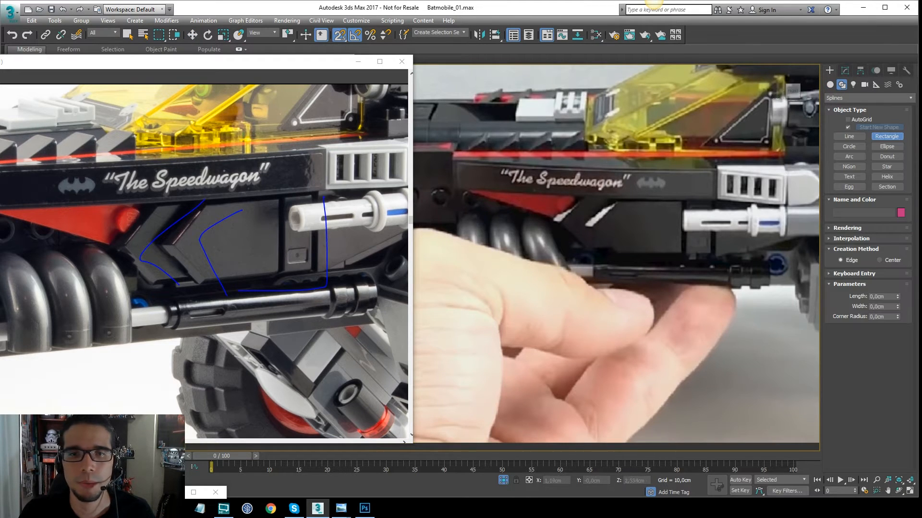
middle_drag(567, 188, 566, 197)
drag(678, 207, 682, 215)
drag(603, 266, 586, 269)
right_click(684, 236)
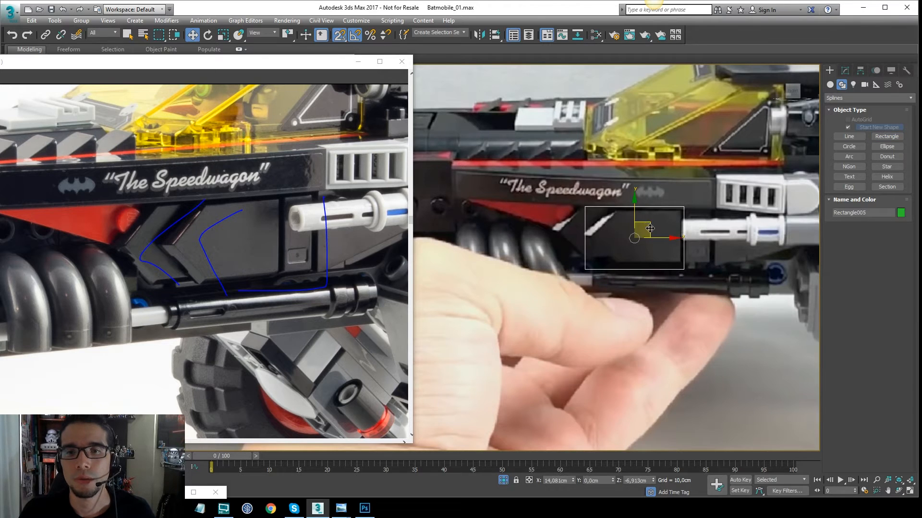
right_click(663, 215)
mouse_move(737, 320)
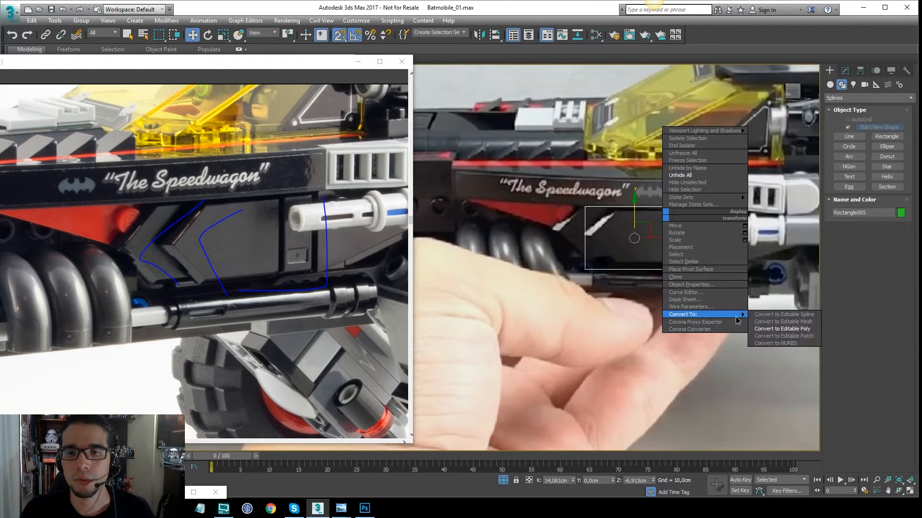
click(786, 316)
Divide the rectangle's vertical segment on the chevron side with one midpoint vertex
scroll(581, 222, up, 4)
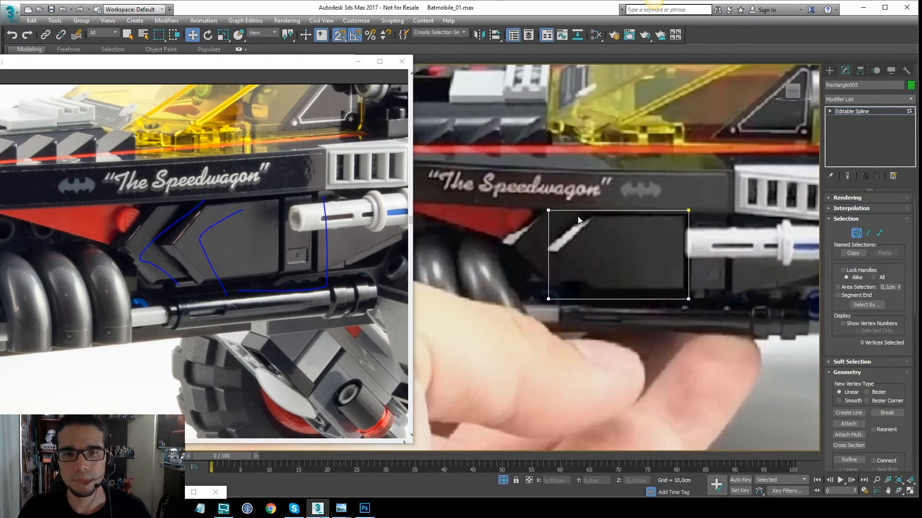
right_click(571, 249)
click(514, 245)
key(2)
click(548, 253)
scroll(886, 380, down, 5)
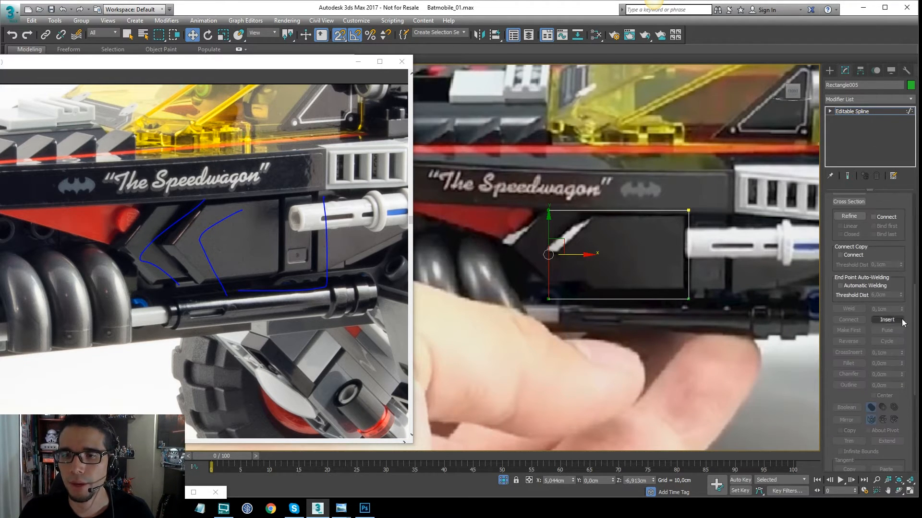
scroll(904, 315, down, 4)
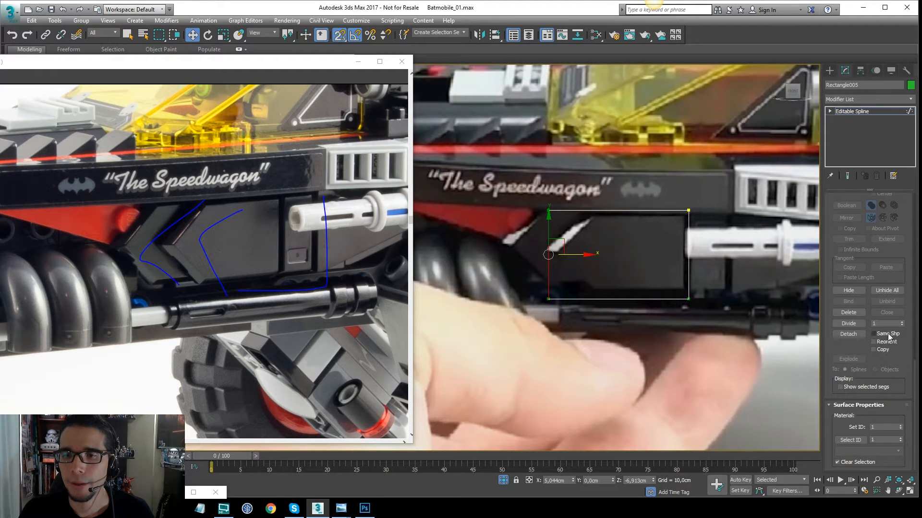
key(1)
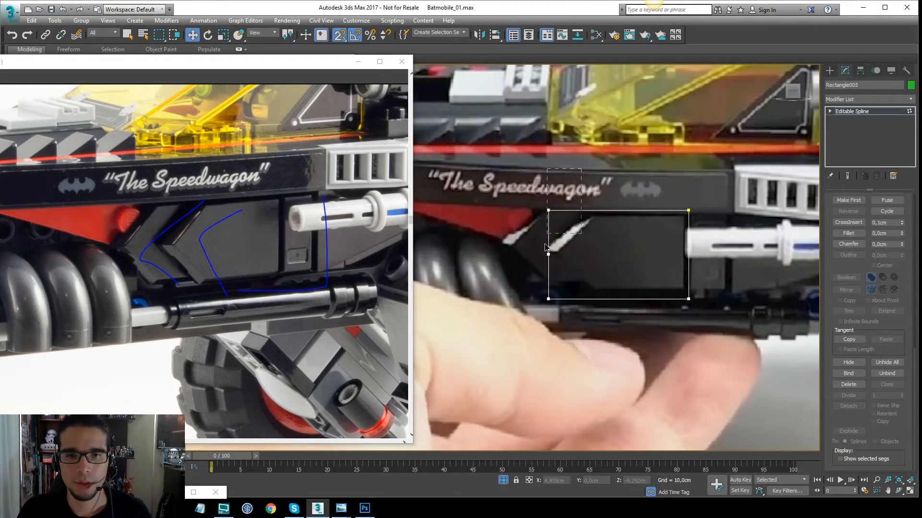
Set the rectangle's vertices to Corner and move the two outer vertices on the chevron side inward to form an arrow point
right_click(565, 237)
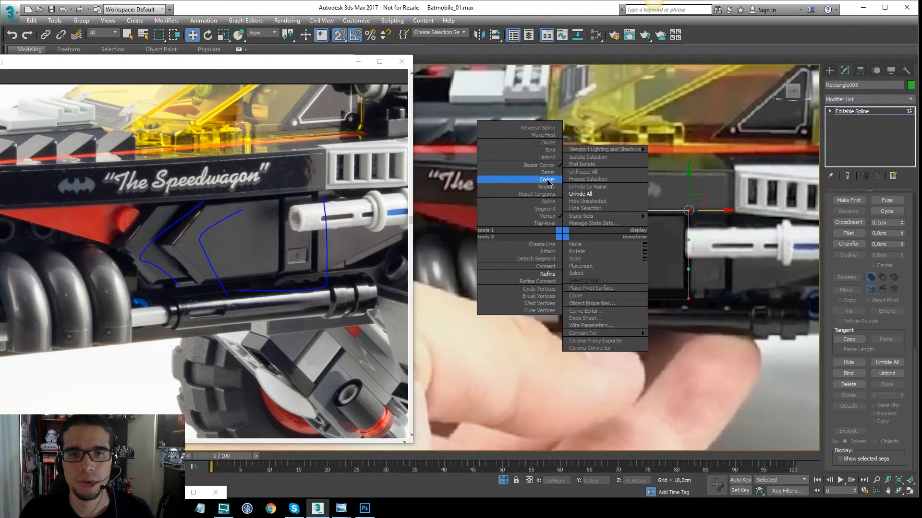
click(518, 183)
mouse_move(585, 209)
mouse_down()
mouse_move(613, 214)
mouse_move(598, 215)
mouse_up()
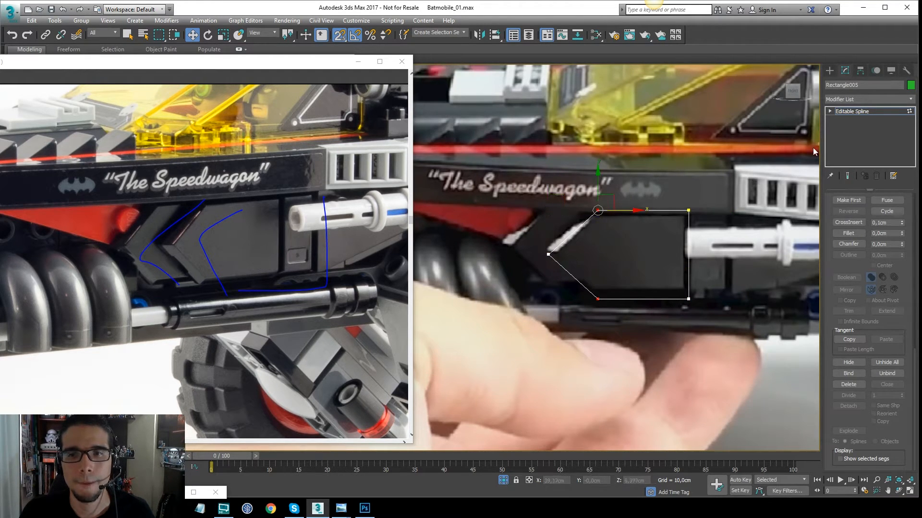
click(851, 112)
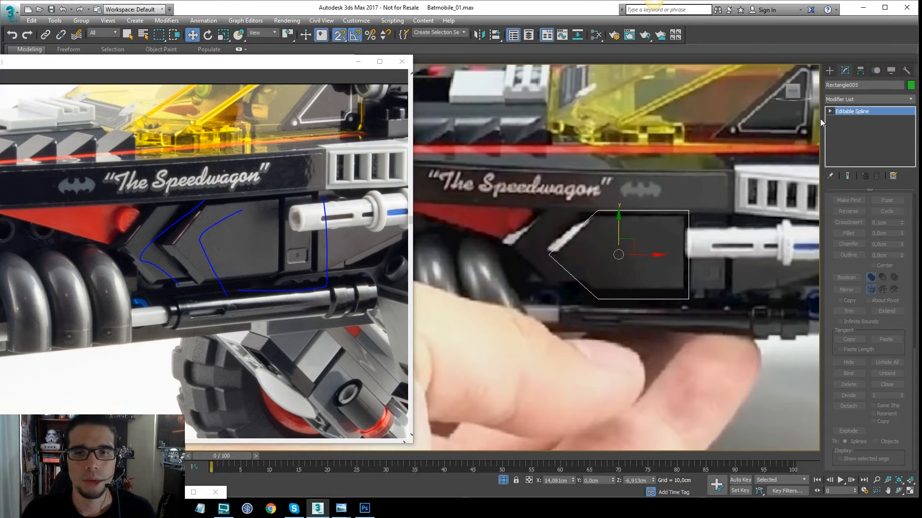
Extrude the arrow-shaped outline 5 cm and exit isolation
click(869, 101)
text(ex)
key(Return)
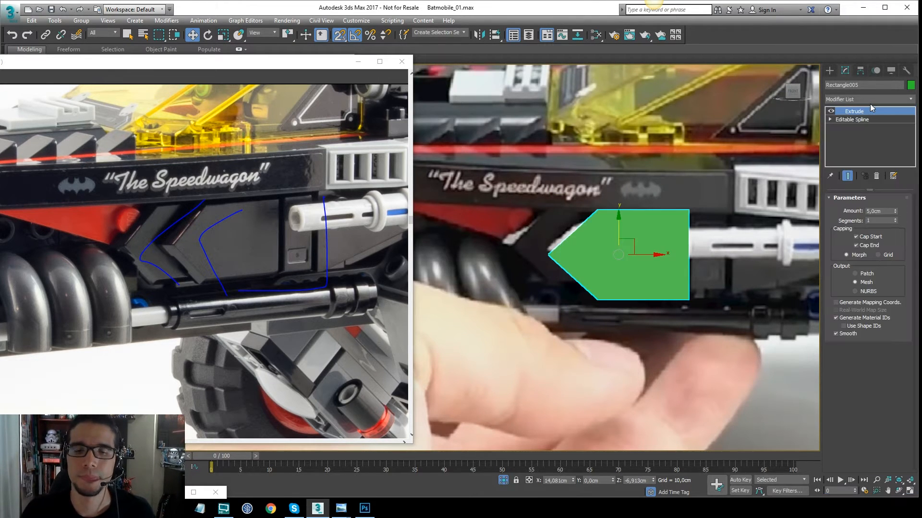
click(502, 480)
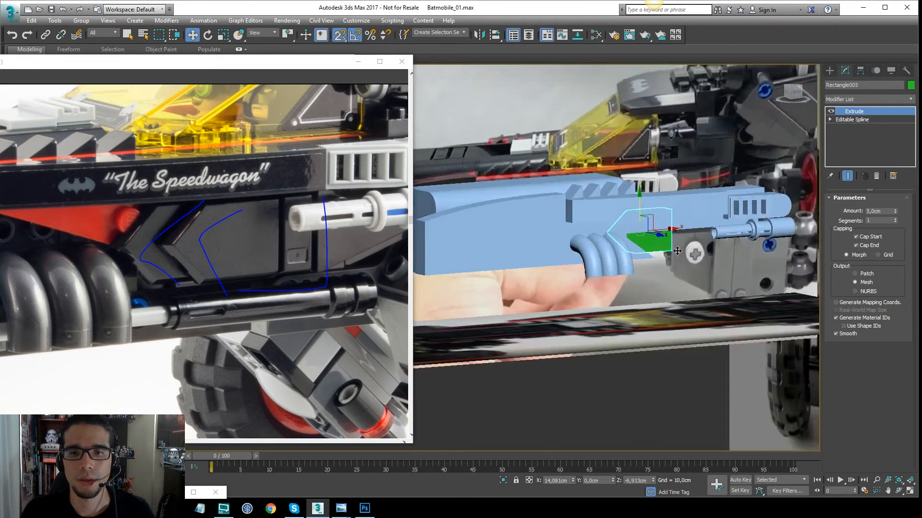
Move the extruded arrow panel outward beneath the side plate and isolate it together with that plate
drag(619, 220, 678, 262)
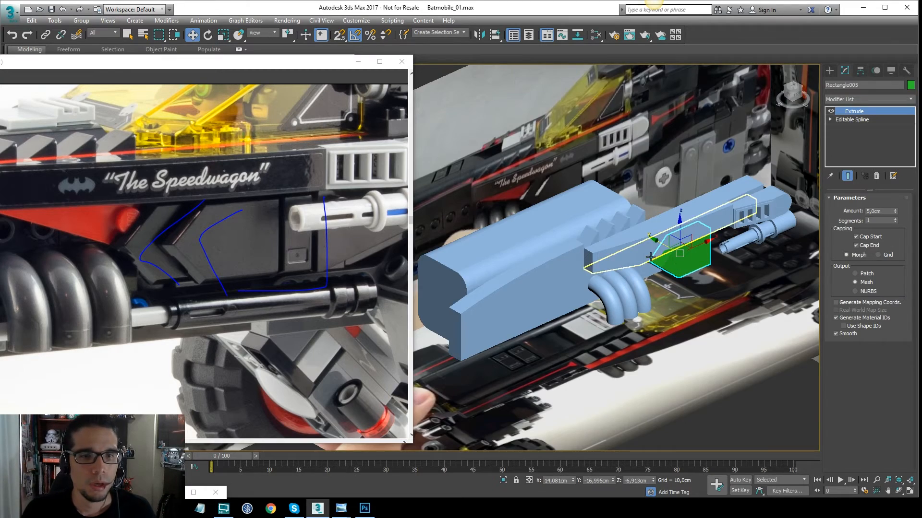
scroll(665, 260, up, 3)
alt+middle_drag(683, 265, 711, 225)
ctrl+click(651, 232)
key(alt+q)
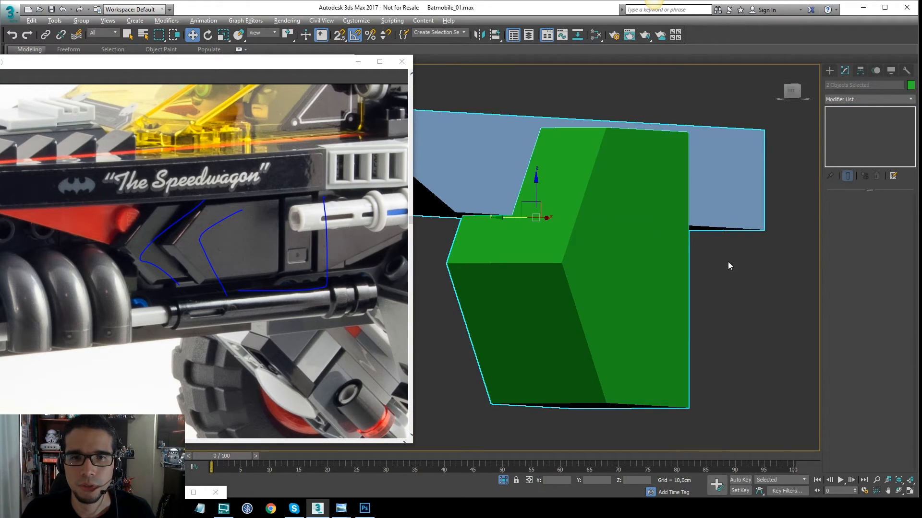
Snap the extruded arrow panel against the side plate's outer edge in the top view
click(632, 269)
key(t)
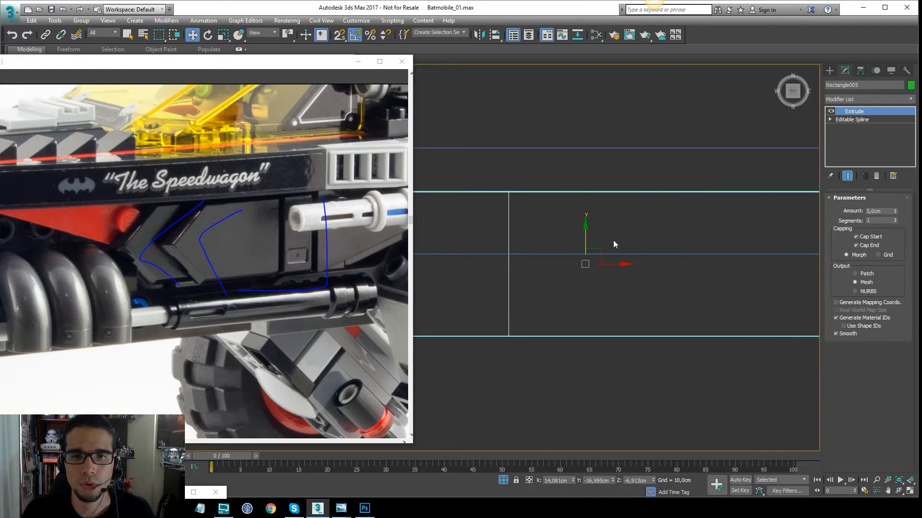
drag(586, 228, 573, 339)
scroll(573, 314, down, 2)
scroll(730, 292, down, 4)
middle_drag(723, 292, 525, 269)
key(s)
drag(518, 271, 722, 249)
middle_drag(489, 250, 679, 235)
key(s)
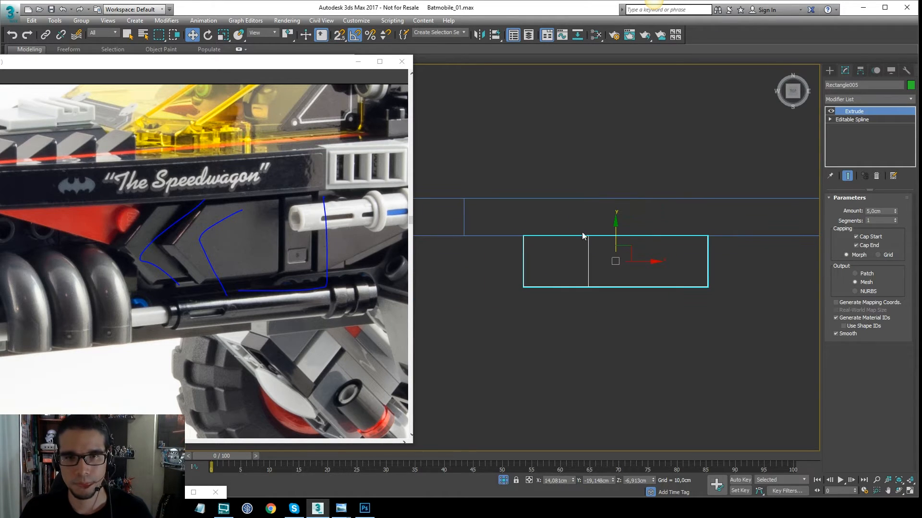
Exit isolation in shaded display and examine how the arrow panel sits beneath the side plate and beside the curved pipes
alt+middle_drag(580, 224, 519, 466)
key(F3)
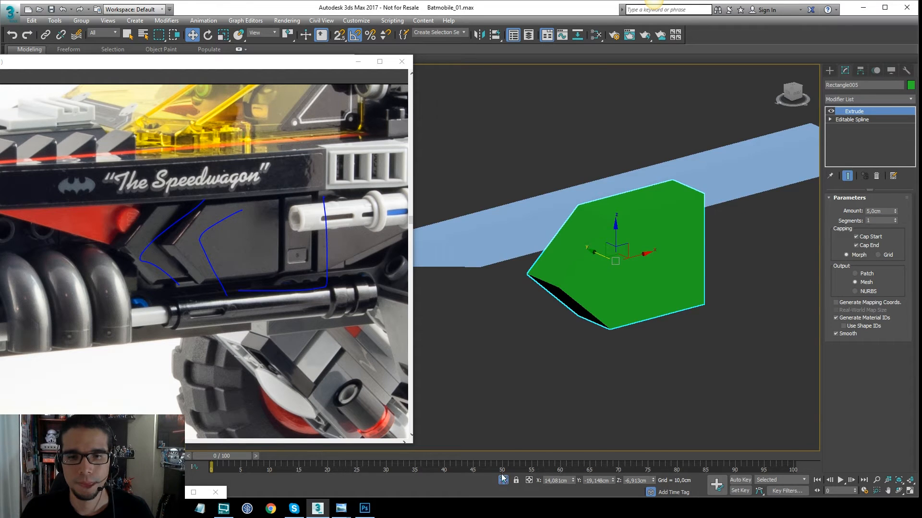
key(l)
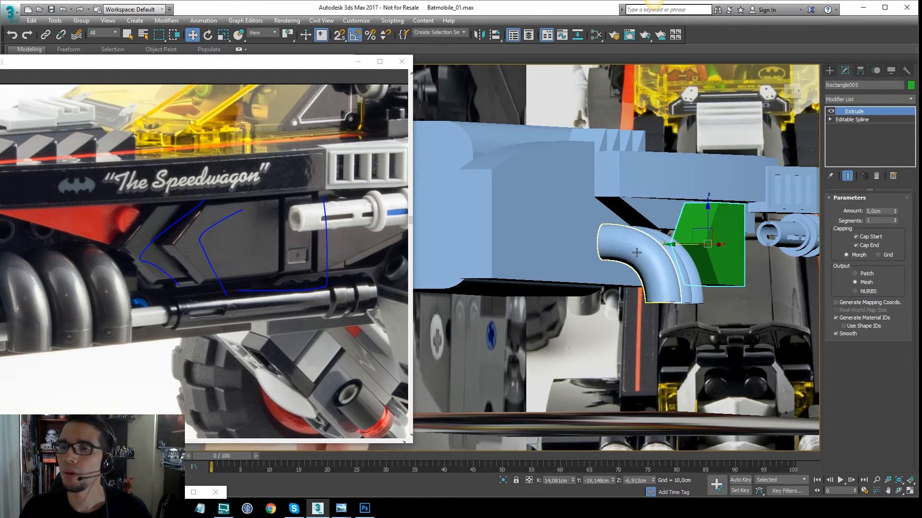
alt+middle_drag(630, 235, 623, 259)
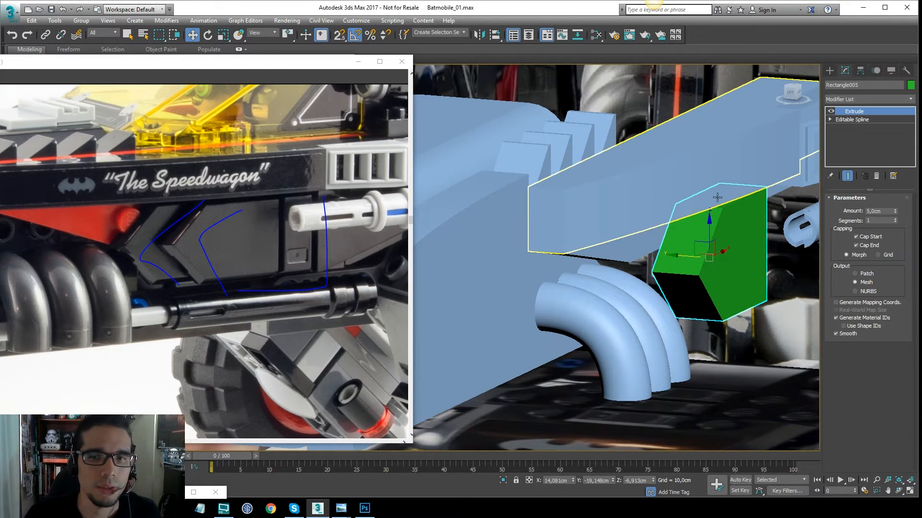
key(f)
middle_drag(656, 233, 608, 259)
Isolate the arrow panel in the front view and clone it as an instance, offset toward its pointed side
key(q)
key(alt+q)
click(663, 130)
middle_drag(515, 284, 599, 244)
scroll(600, 244, up, 3)
click(660, 200)
key(w)
scroll(609, 212, up, 4)
drag(609, 212, 608, 213)
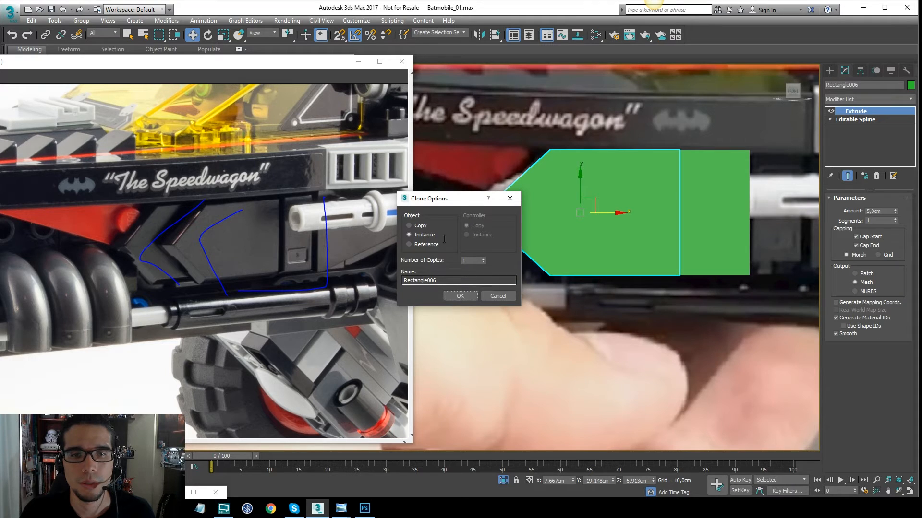
click(463, 294)
Set the instanced panels' extrusion to 2 cm, give the original panel its own 4 cm extrusion, and exit isolation
mouse_move(575, 241)
middle_down()
mouse_move(573, 252)
mouse_move(639, 233)
middle_up()
drag(896, 215, 895, 230)
click(670, 200)
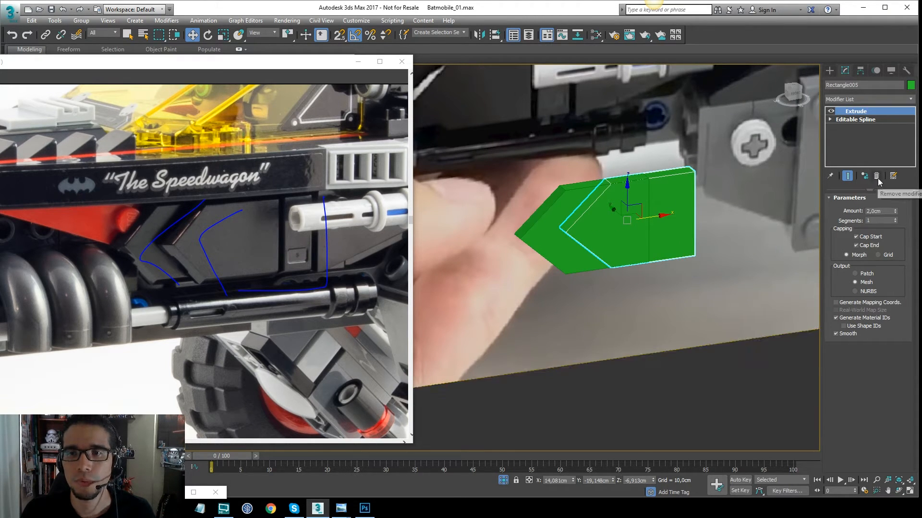
drag(896, 211, 895, 199)
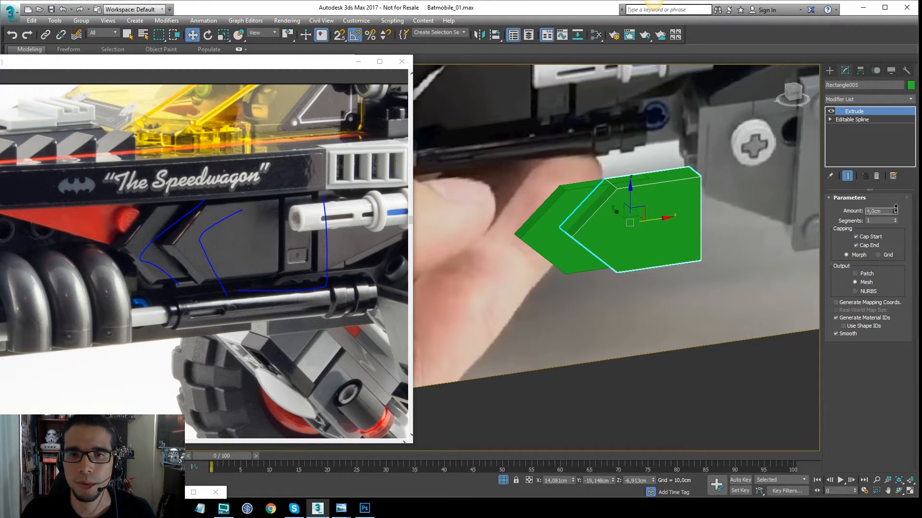
click(507, 481)
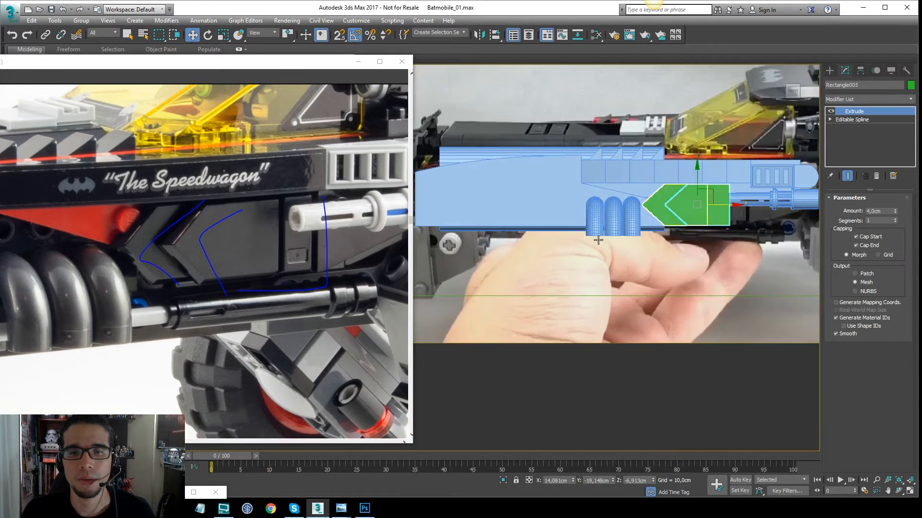
Compare the stacked arrow panels and adjoining side pieces with the red wedge and arrow bricks in the reference photo
scroll(684, 190, up, 5)
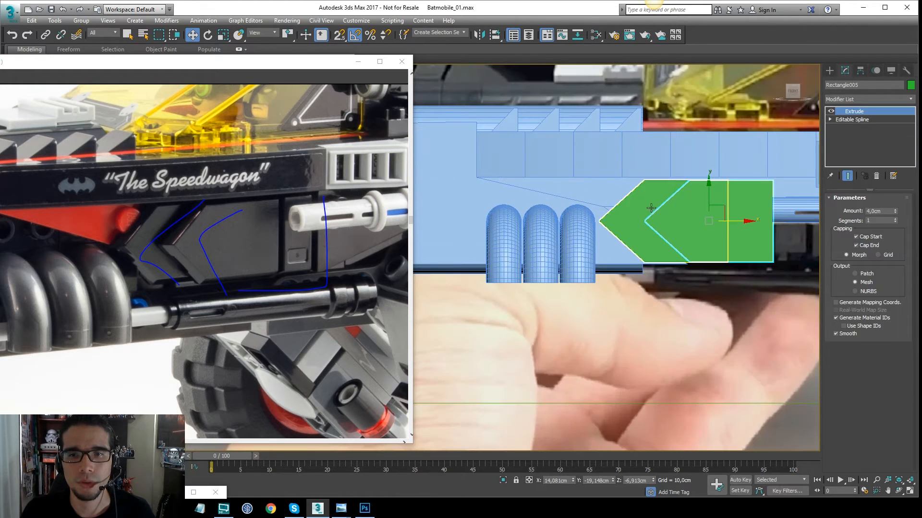
ctrl+click(653, 210)
ctrl+click(611, 191)
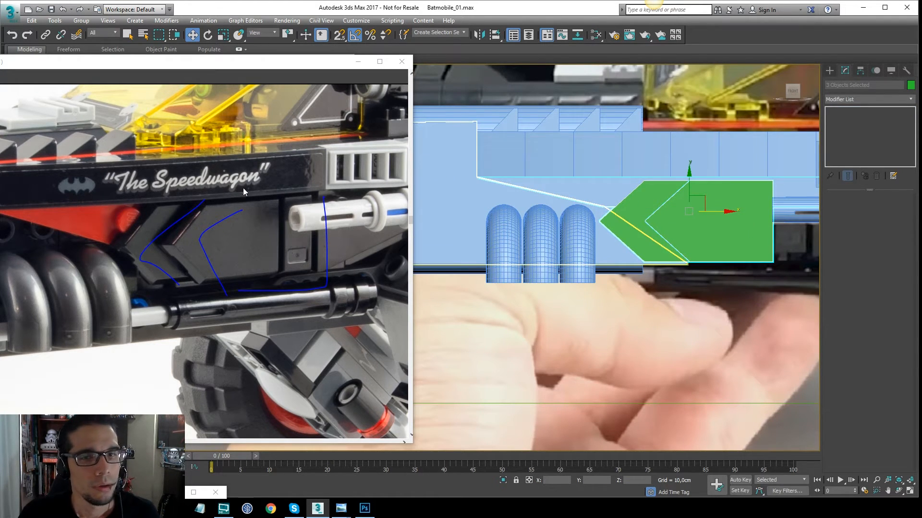
mouse_move(102, 209)
middle_down()
mouse_move(252, 252)
mouse_move(223, 236)
middle_up()
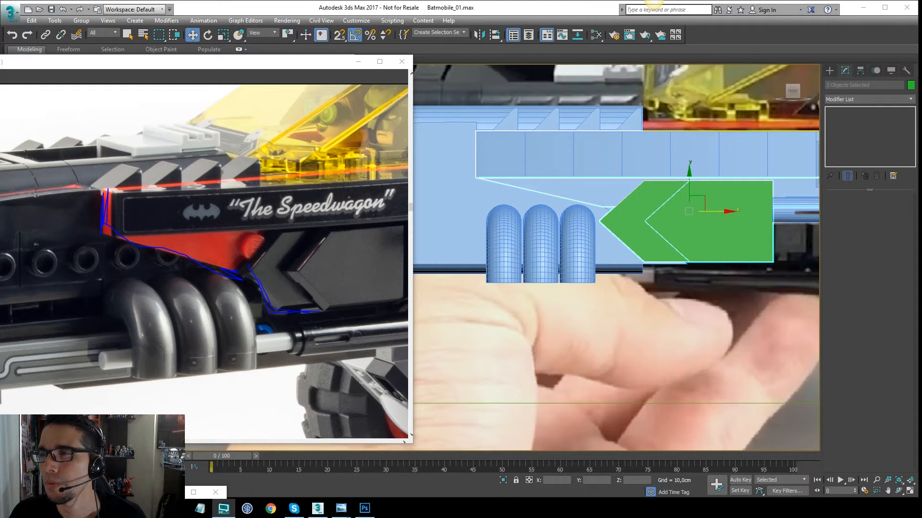
key(Escape)
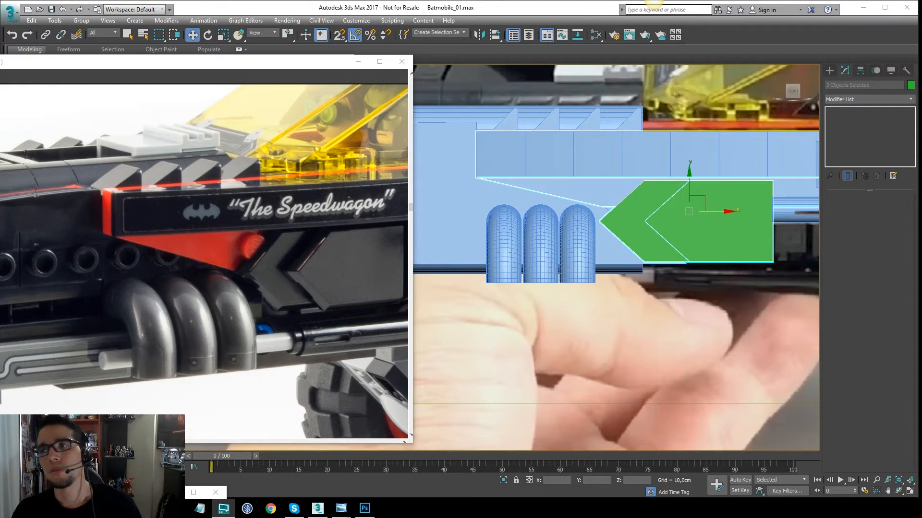
Lower the bottom vertices of the sloped wedge piece beneath the Speedwagon plate to about the arrow tip's height
middle_drag(605, 182, 603, 185)
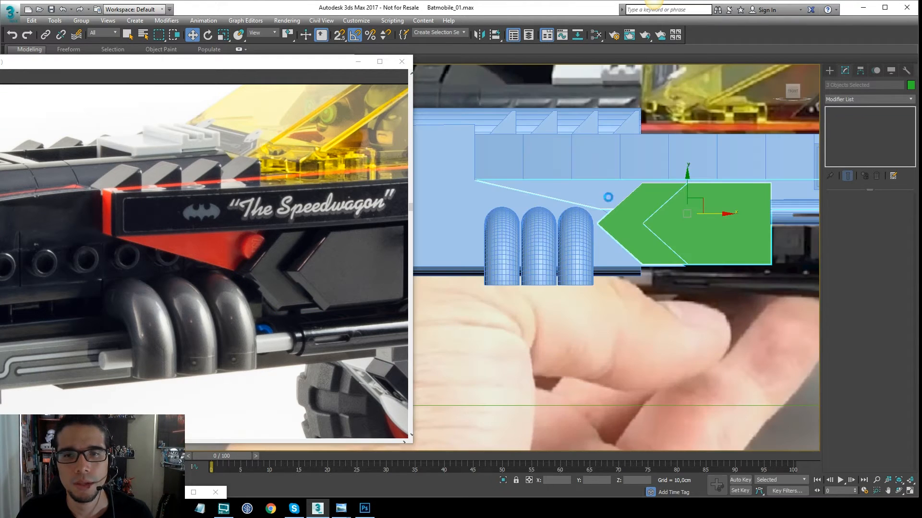
click(627, 207)
key(F3)
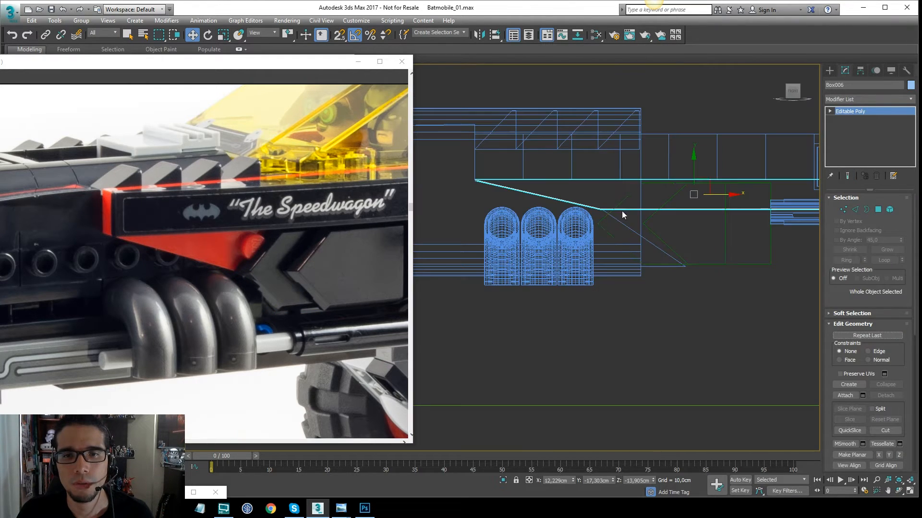
click(847, 119)
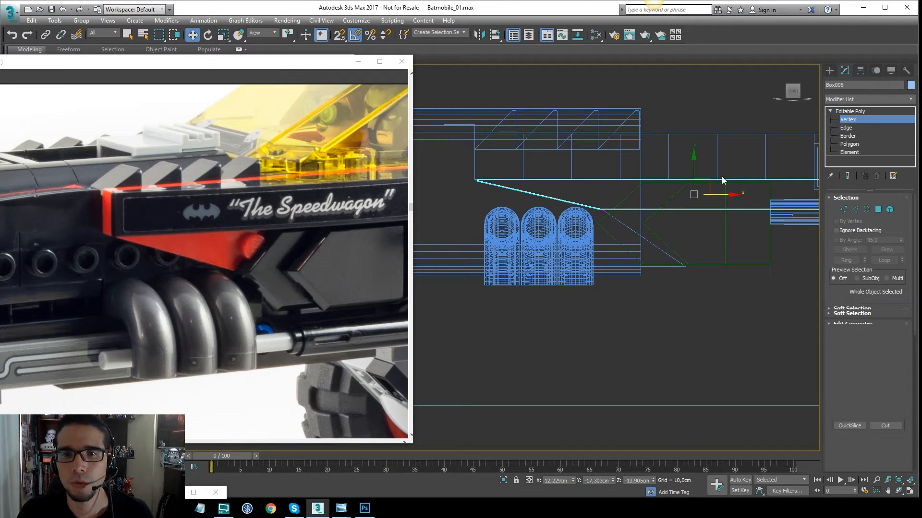
scroll(600, 184, down, 4)
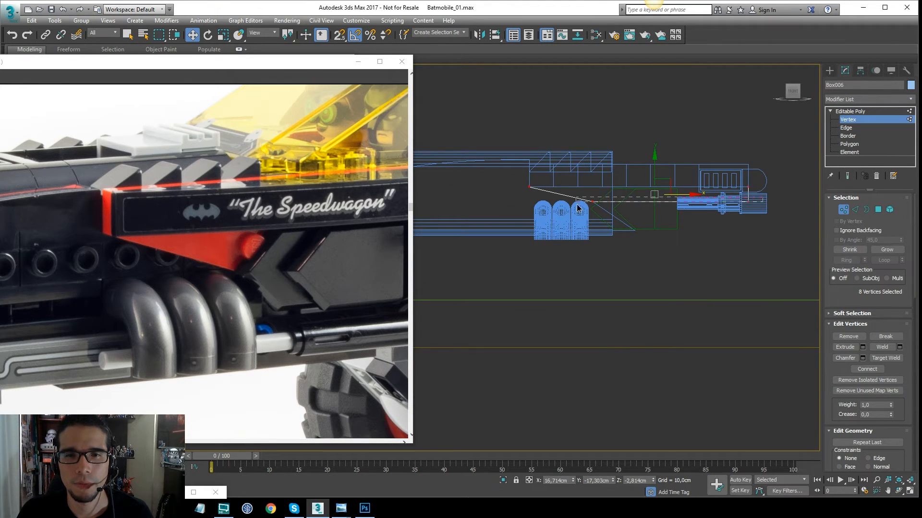
drag(577, 201, 577, 206)
scroll(624, 194, up, 3)
drag(713, 184, 591, 200)
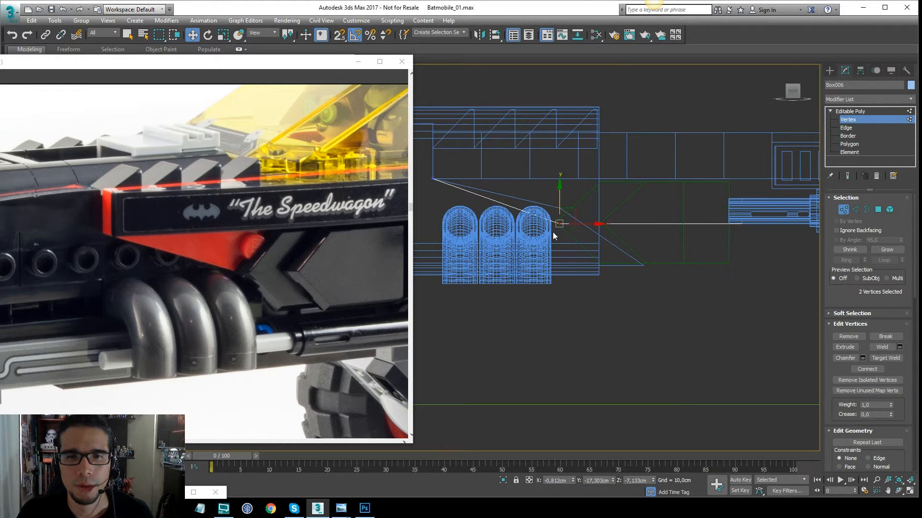
drag(552, 234, 552, 235)
scroll(566, 230, up, 3)
scroll(584, 224, down, 2)
key(ctrl+z)
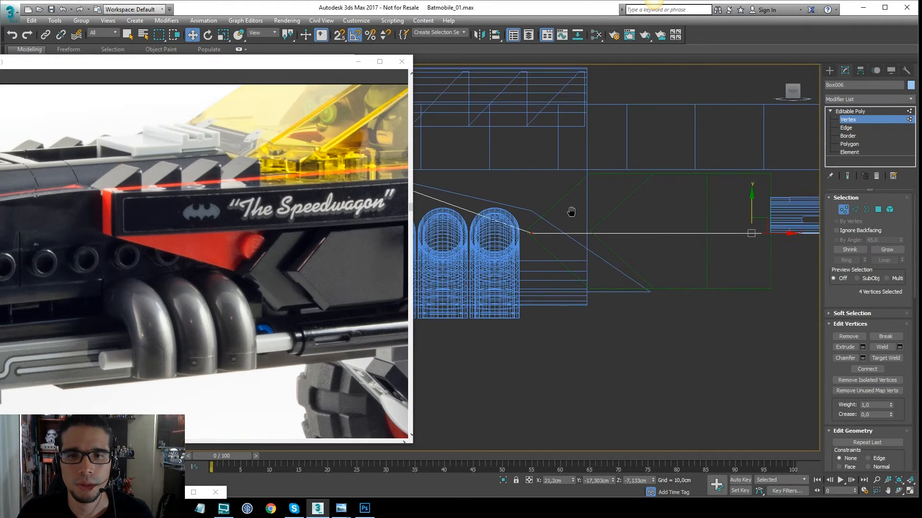
Snap the wedge piece's lower vertices to the rear arrow panel's tip and leave vertex editing
scroll(519, 212, up, 2)
middle_drag(544, 248, 568, 255)
scroll(565, 256, up, 3)
drag(567, 240, 549, 229)
drag(599, 210, 551, 233)
scroll(710, 199, down, 3)
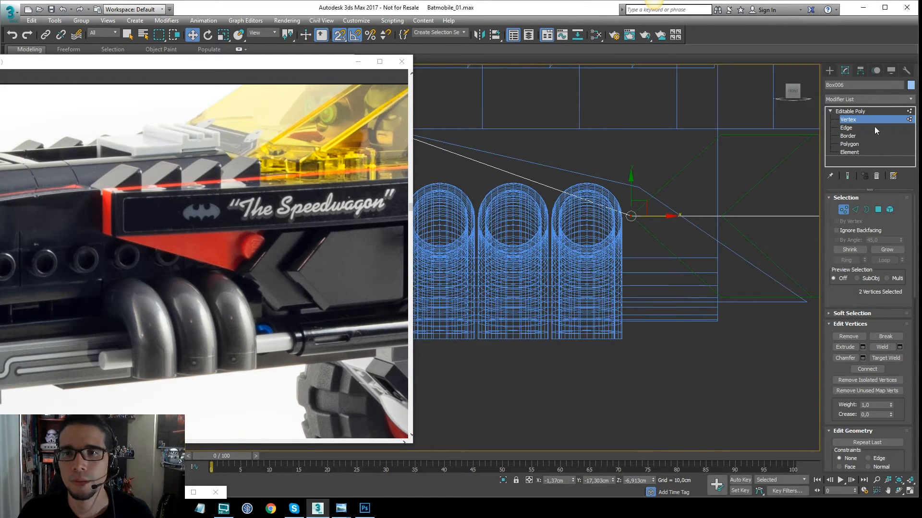
click(860, 112)
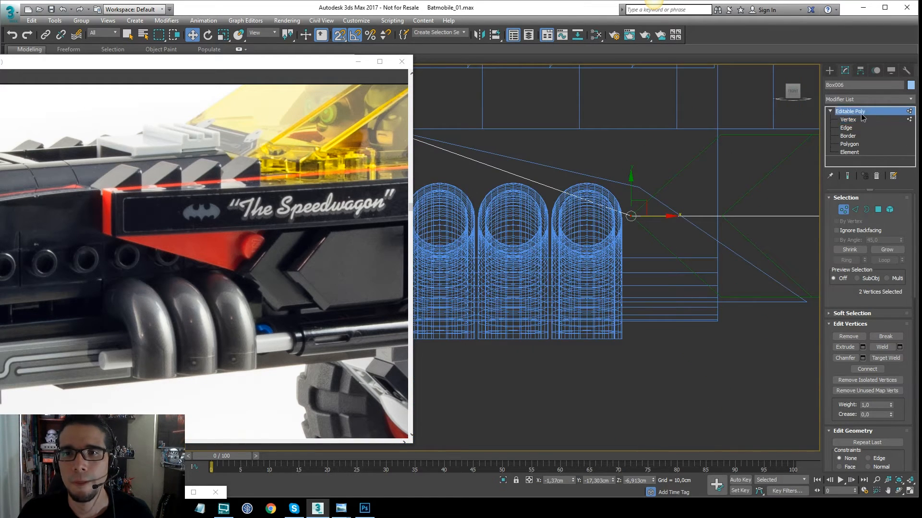
Move the side body outline's sloped corner vertex onto the arrow panel's tip
click(638, 187)
scroll(662, 186, down, 2)
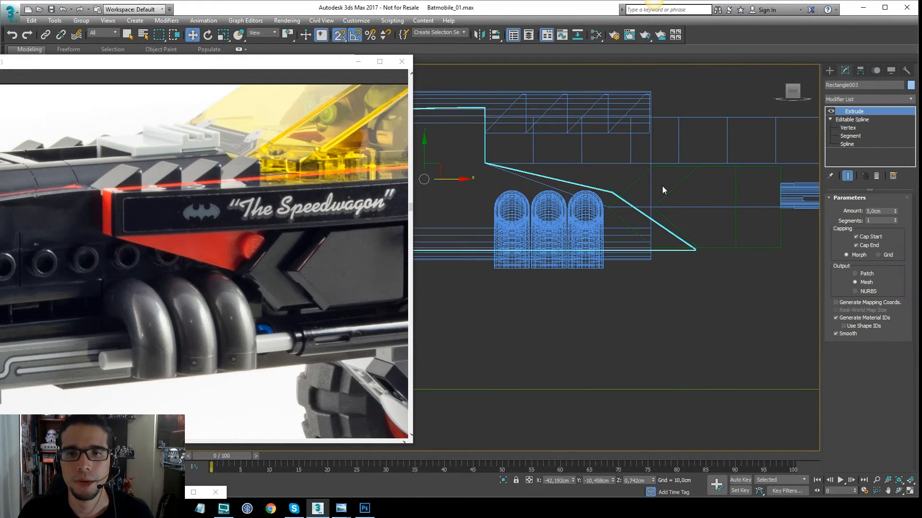
click(849, 128)
scroll(688, 236, up, 2)
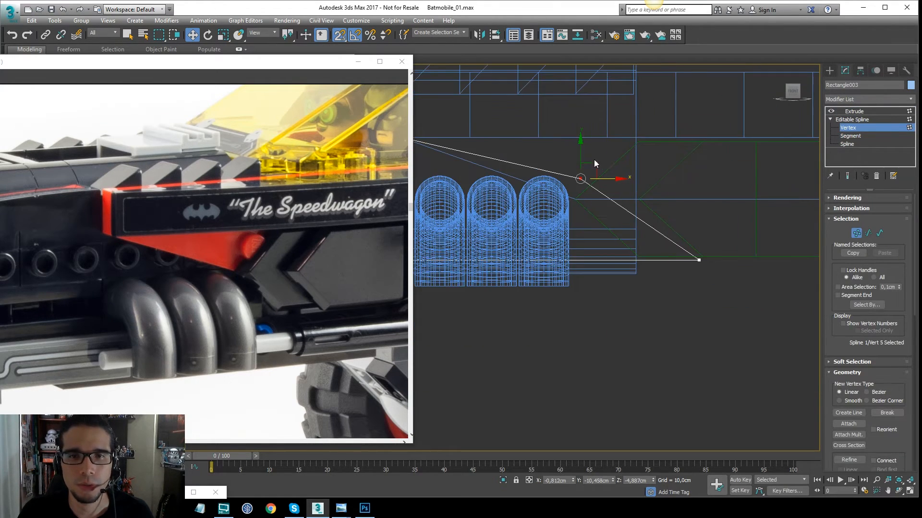
scroll(597, 163, up, 1)
drag(608, 153, 544, 210)
drag(590, 174, 582, 203)
Move the side body outline's lower corner in to the arrow panel's lower corner and level its bottom edge with the panel
mouse_move(766, 252)
mouse_down()
mouse_move(736, 288)
mouse_move(735, 310)
mouse_move(657, 308)
mouse_up()
scroll(725, 312, down, 4)
drag(448, 263, 443, 264)
middle_drag(703, 276, 689, 277)
scroll(691, 278, up, 6)
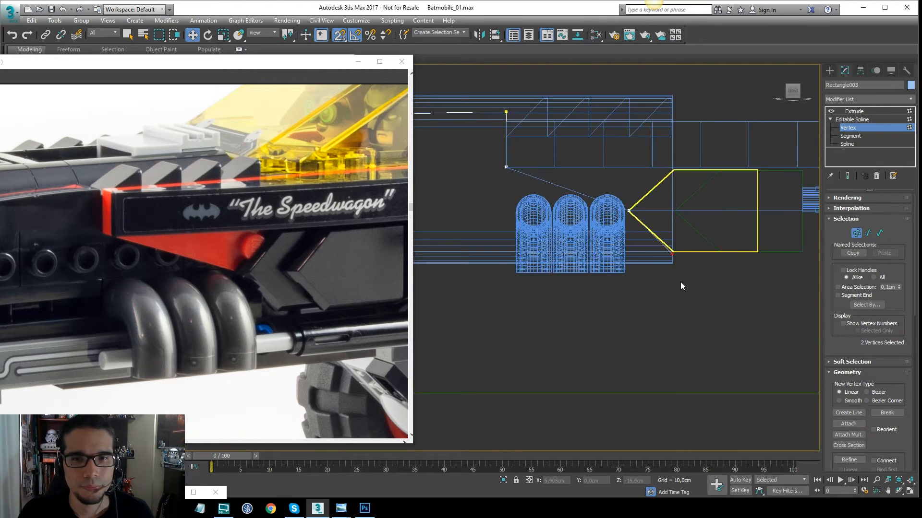
drag(671, 219, 671, 210)
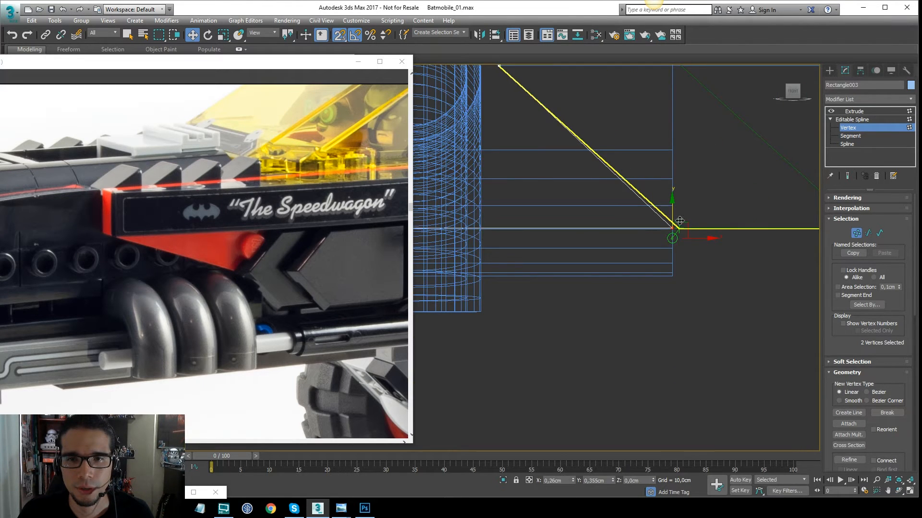
click(705, 227)
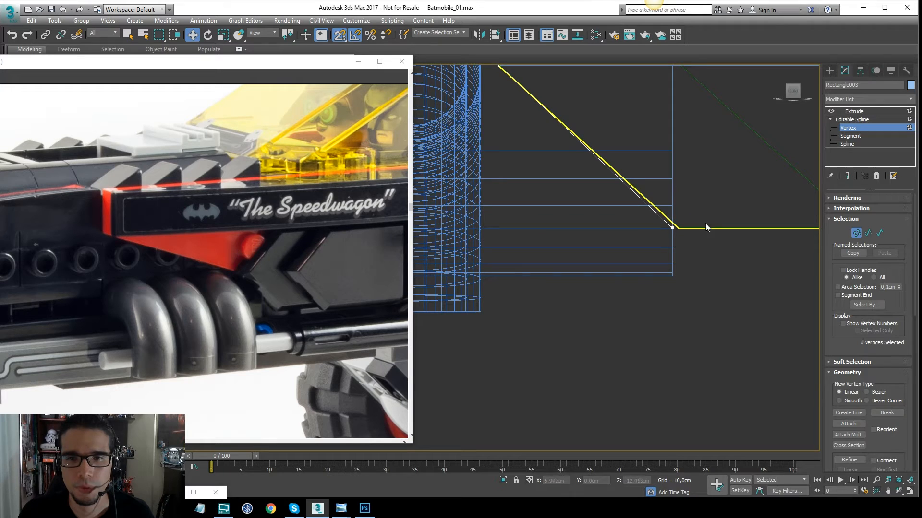
click(859, 120)
Examine the fit between the side body, the curved pipes and the stepped arrow panels in shaded and wireframe display
key(F3)
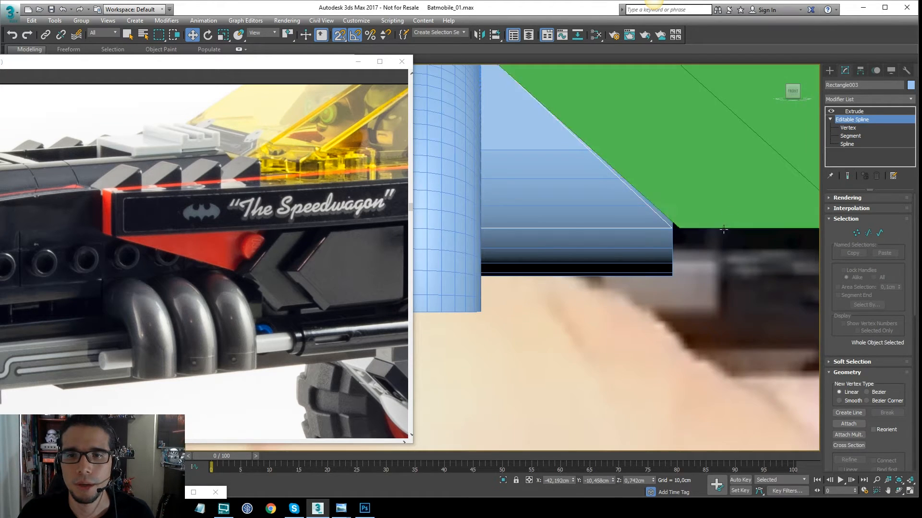
key(F3)
click(713, 228)
scroll(661, 264, down, 4)
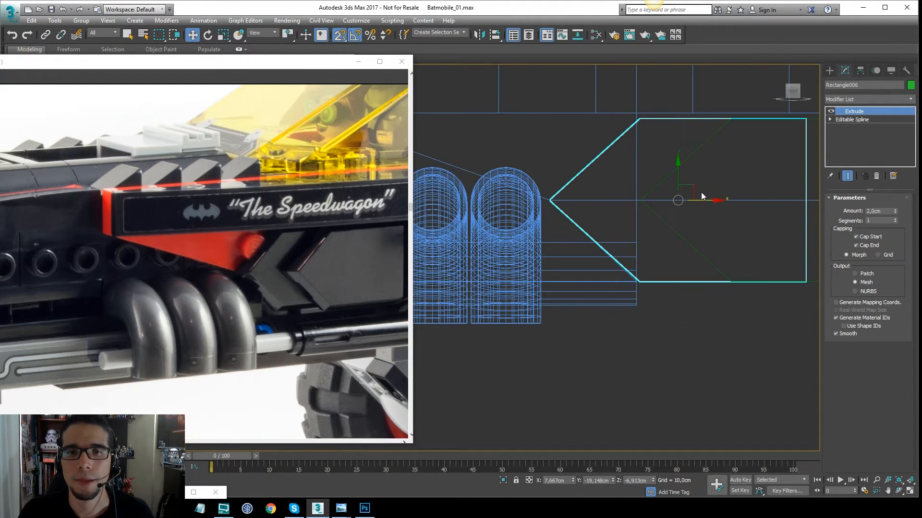
key(F3)
scroll(660, 176, down, 4)
mouse_move(660, 176)
alt+middle_down()
mouse_move(691, 202)
mouse_move(666, 189)
mouse_move(643, 209)
mouse_move(648, 177)
mouse_move(668, 181)
mouse_move(666, 189)
alt+middle_up()
scroll(638, 183, up, 1)
scroll(639, 182, up, 2)
scroll(642, 209, up, 2)
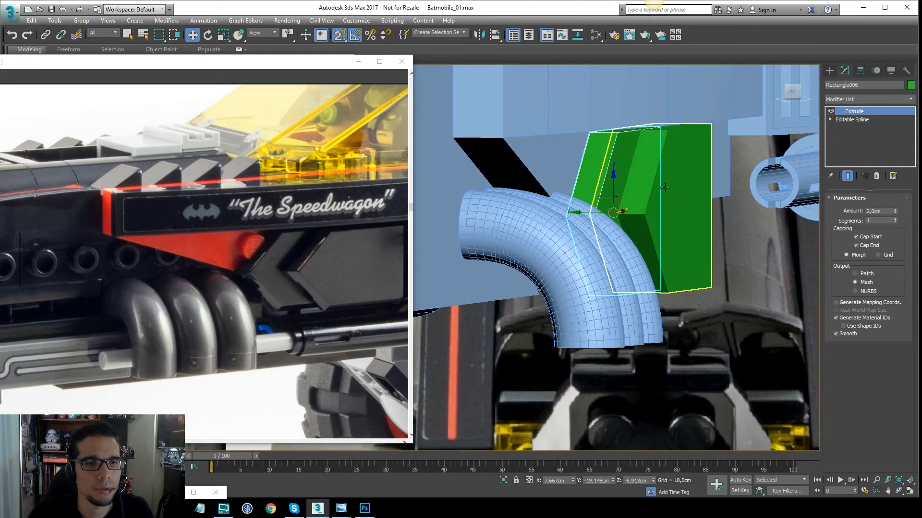
Compare the bevelled edges of the arrow bricks in the reference photo with the front arrow panel's edges
drag(264, 253, 147, 244)
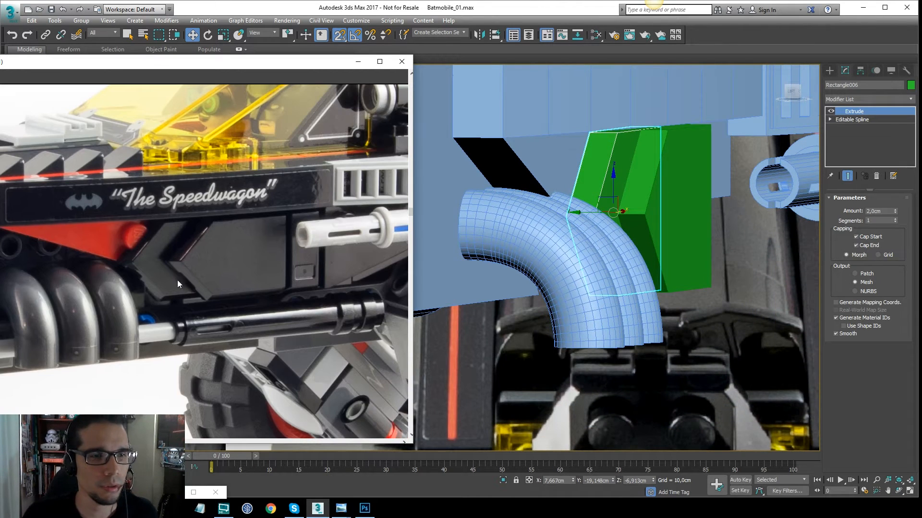
scroll(174, 265, up, 2)
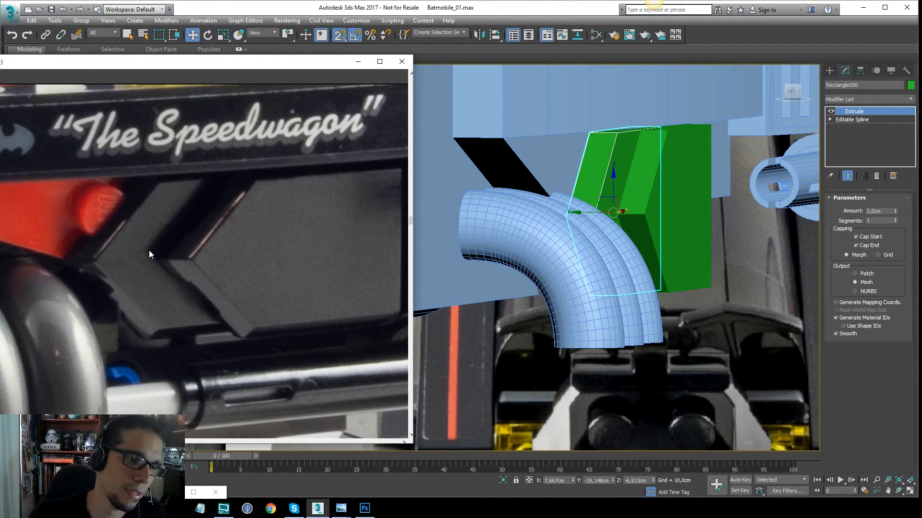
scroll(216, 237, down, 3)
alt+middle_drag(638, 192, 712, 178)
click(723, 209)
key(f)
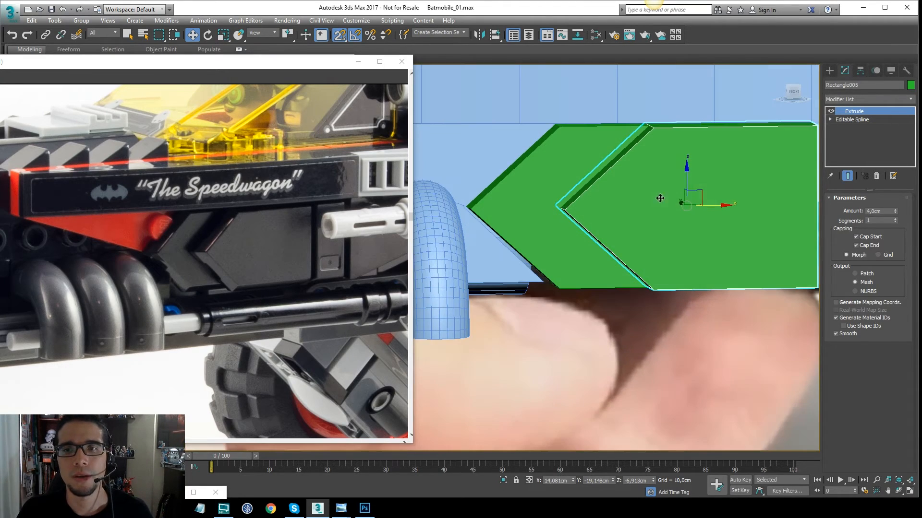
alt+middle_drag(727, 143, 755, 159)
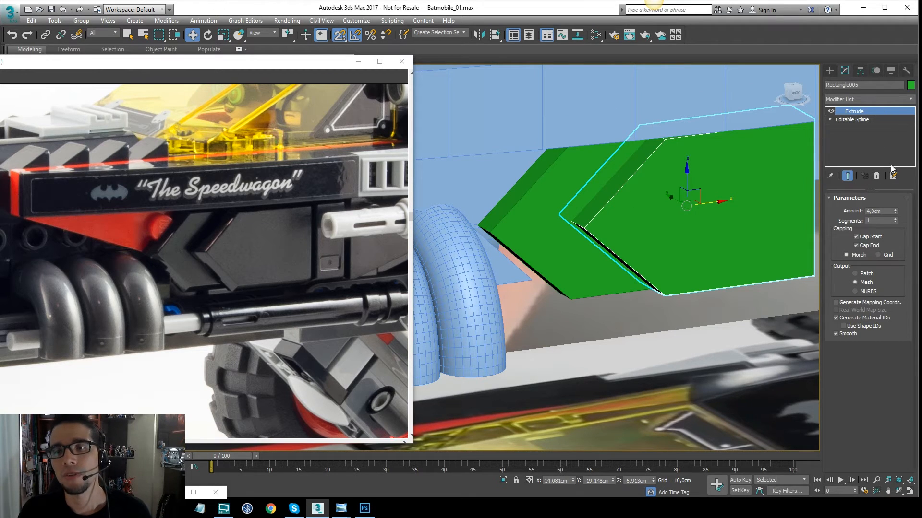
click(881, 176)
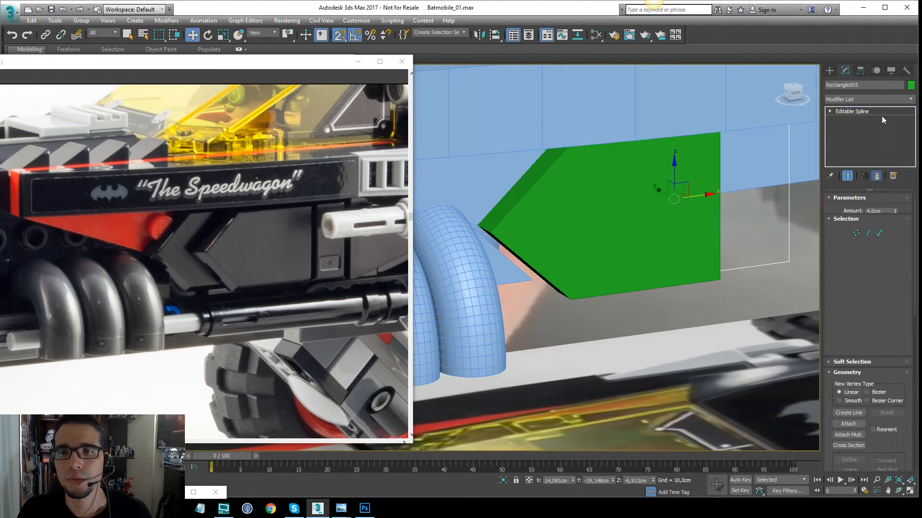
click(875, 100)
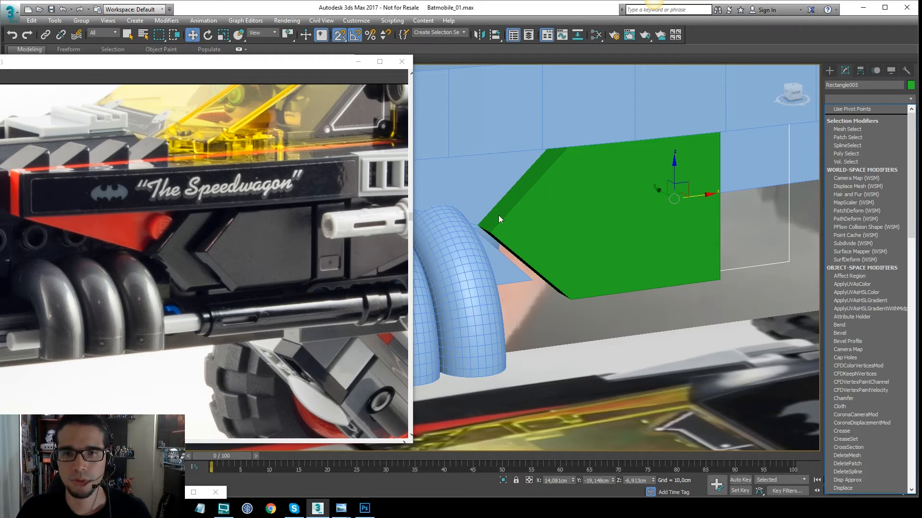
click(688, 129)
key(z)
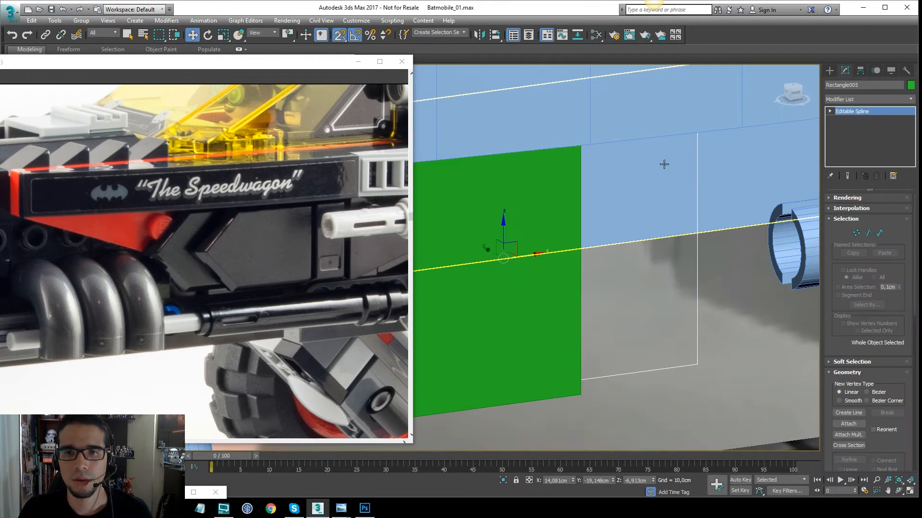
key(ctrl+z)
Add an Edit Poly modifier to the front arrow panel and select its outward-facing polygon in shaded display
middle_drag(573, 174, 679, 174)
scroll(680, 168, down, 2)
click(499, 232)
alt+middle_drag(500, 232, 531, 215)
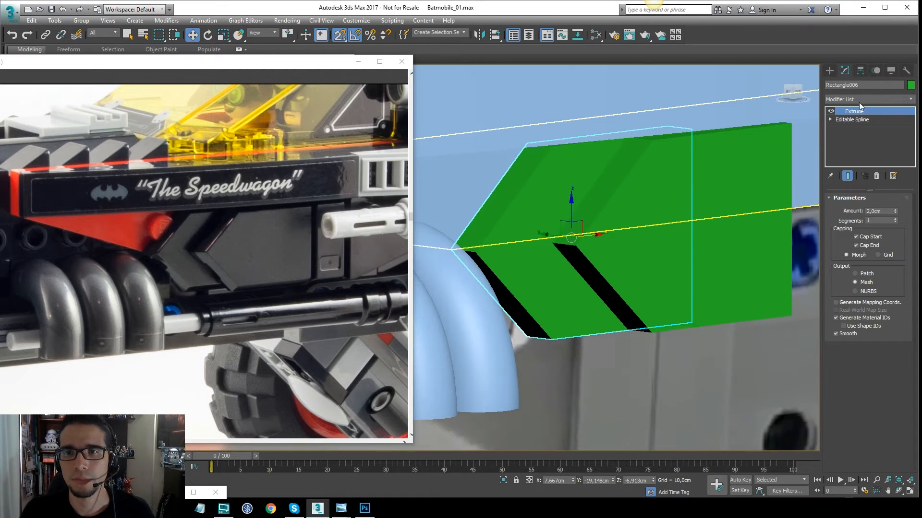
click(872, 100)
key(e)
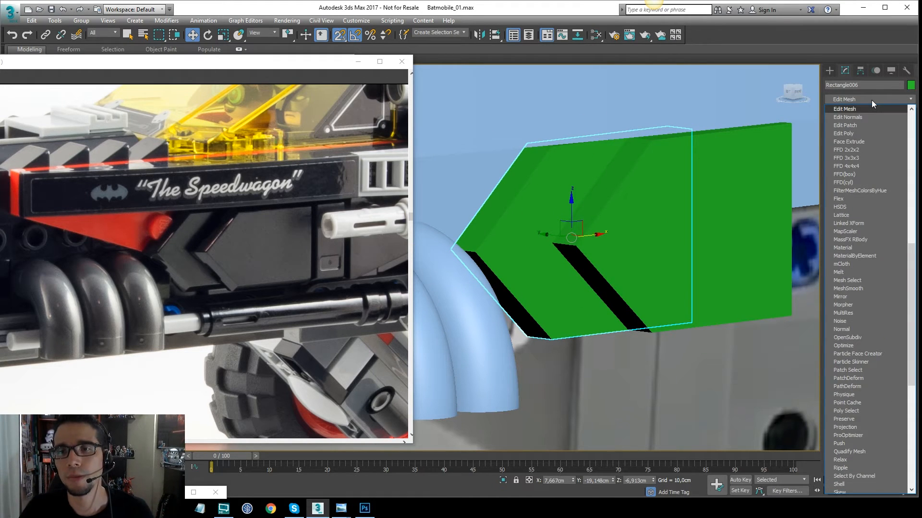
key(e)
key(e)
key(e)
key(Return)
key(F4)
key(4)
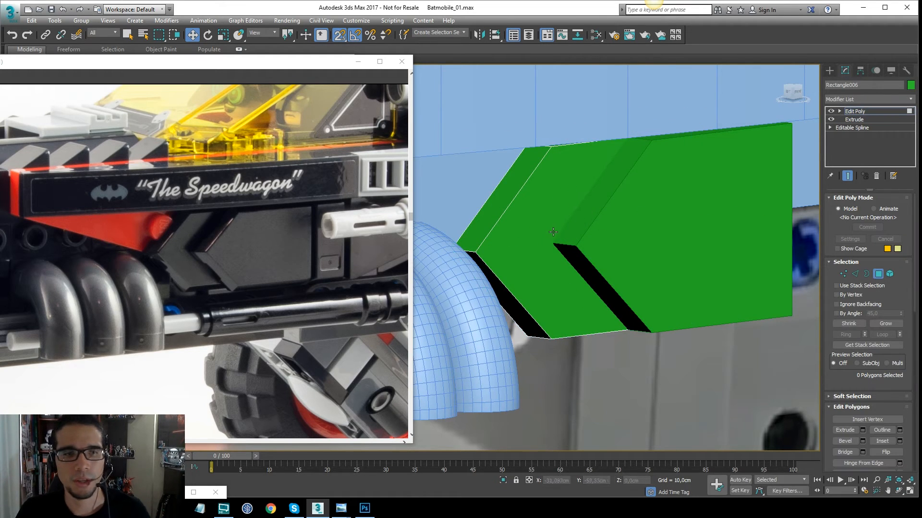
click(552, 232)
right_click(576, 198)
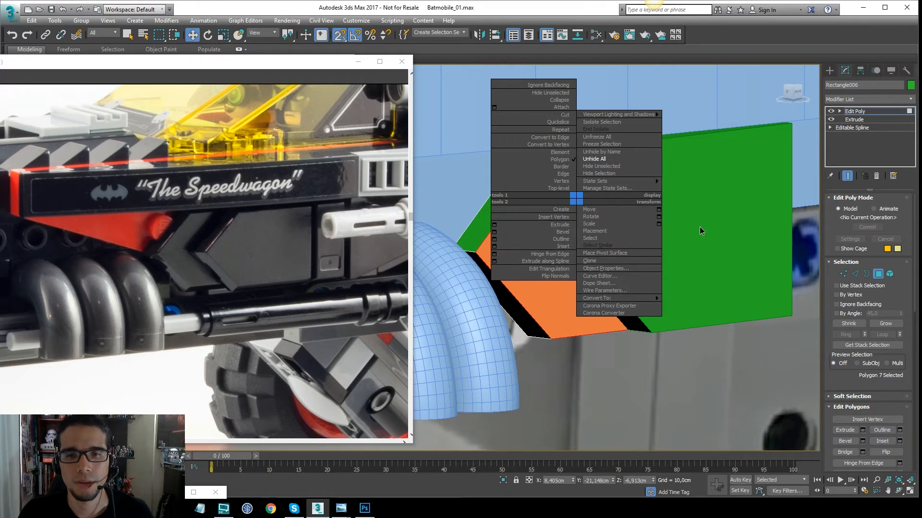
click(590, 223)
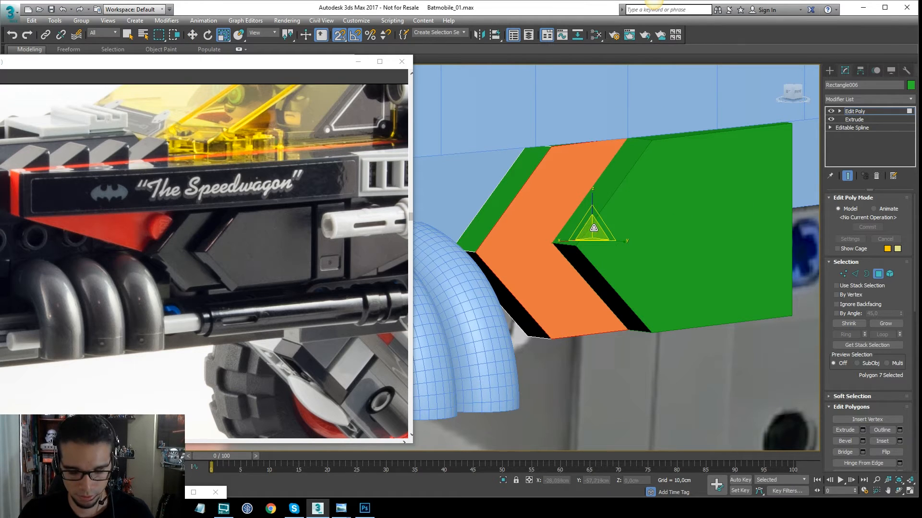
drag(593, 229, 593, 233)
mouse_move(592, 233)
alt+middle_down()
mouse_move(566, 226)
mouse_move(588, 233)
alt+middle_up()
click(578, 178)
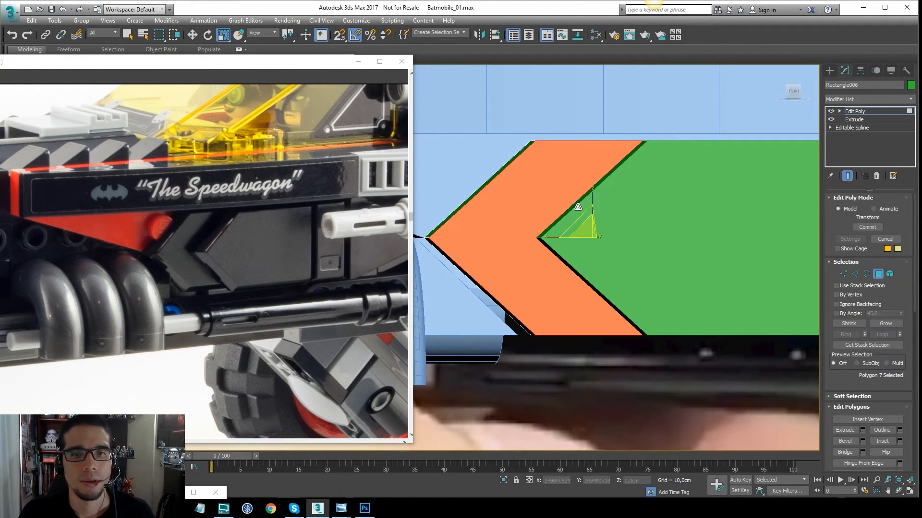
Outline the front arrow panel's outer face by -0.5 cm to bevel its edges, and leave polygon editing
right_click(565, 212)
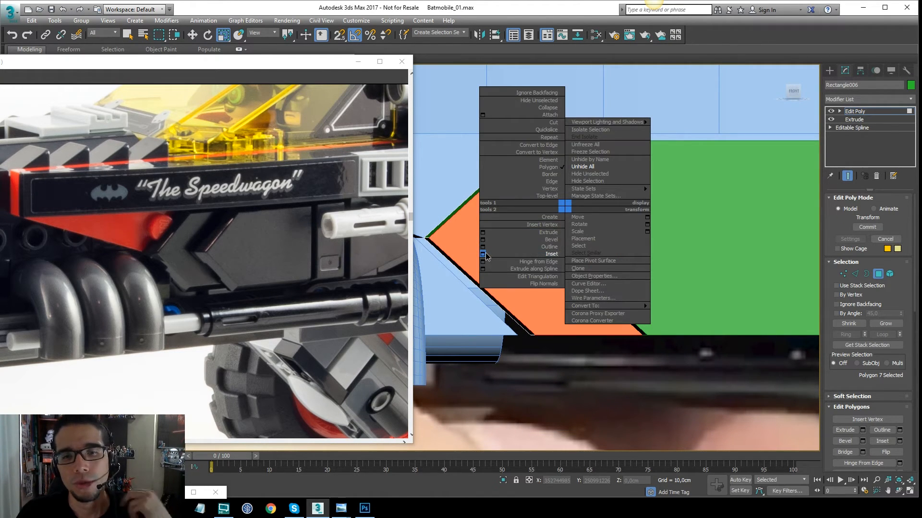
click(482, 246)
drag(510, 264, 542, 264)
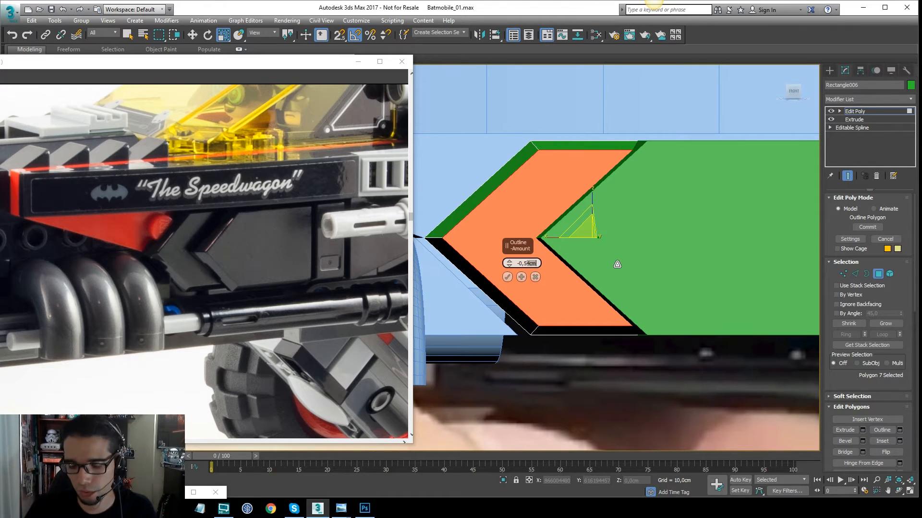
text(cm)
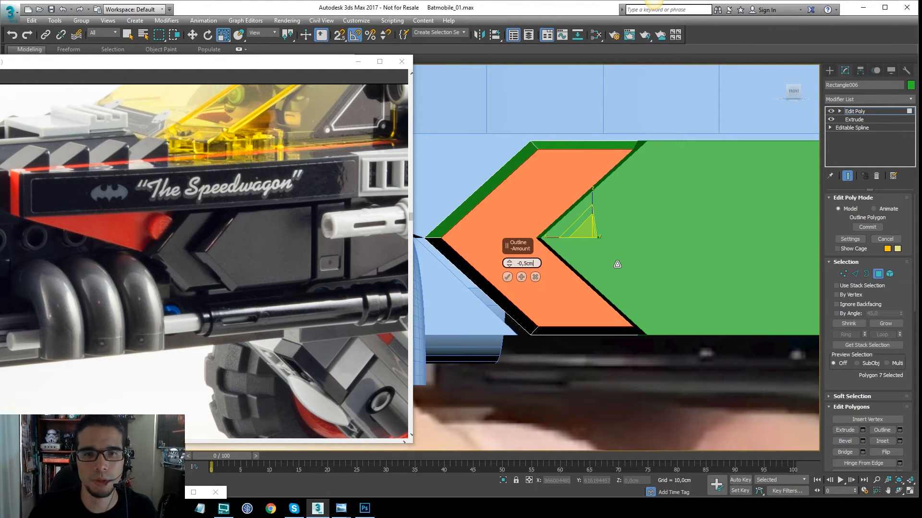
click(507, 277)
click(854, 111)
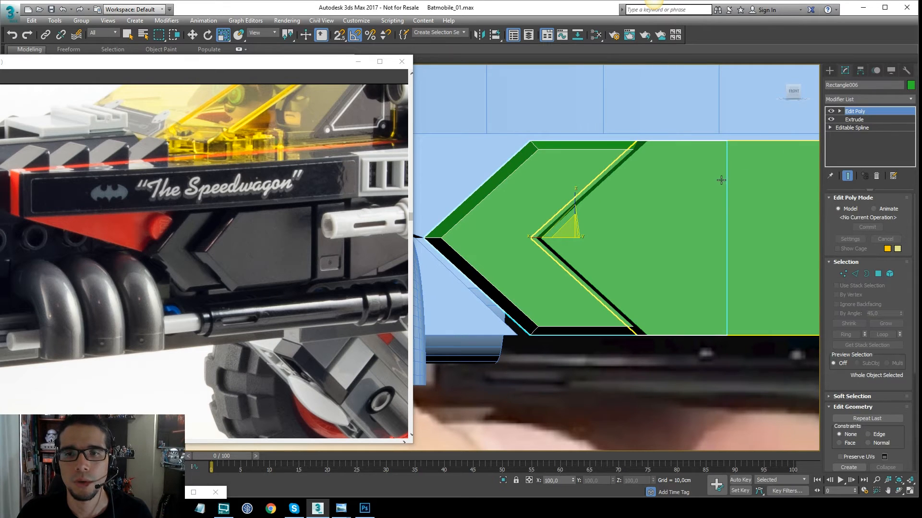
Add an Edit Poly modifier to the raised rear arrow panel and select its outer face
click(722, 180)
click(871, 99)
key(e)
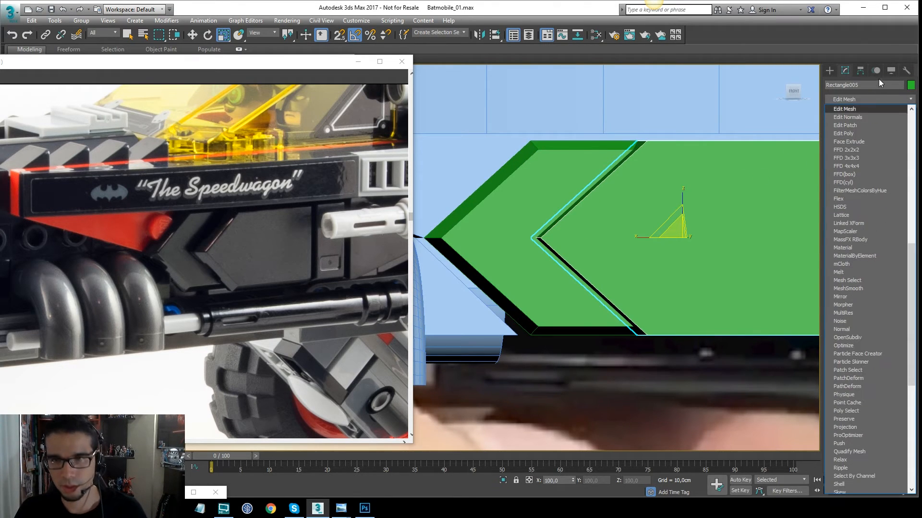
click(858, 134)
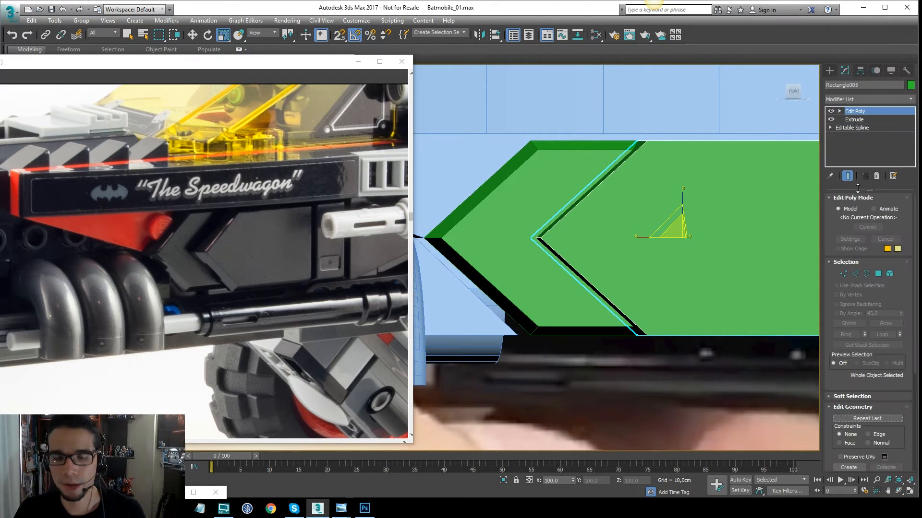
key(4)
click(748, 238)
Outline the raised rear arrow panel's outer face by -0.5 cm to give it the same bevel
right_click(719, 217)
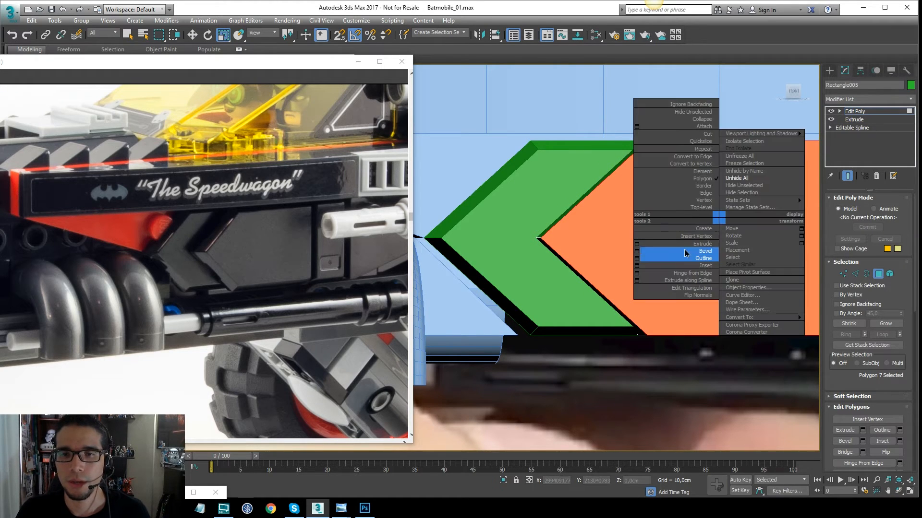
click(638, 259)
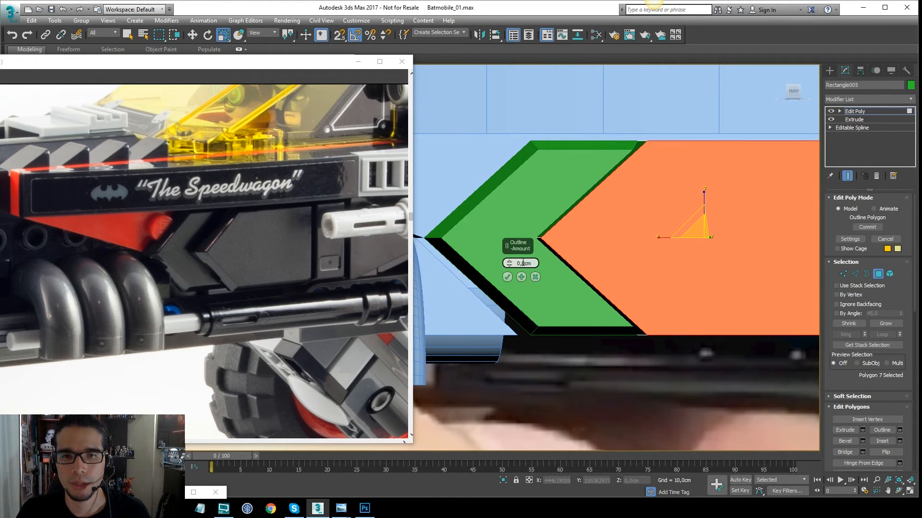
text(0,5)
key(Return)
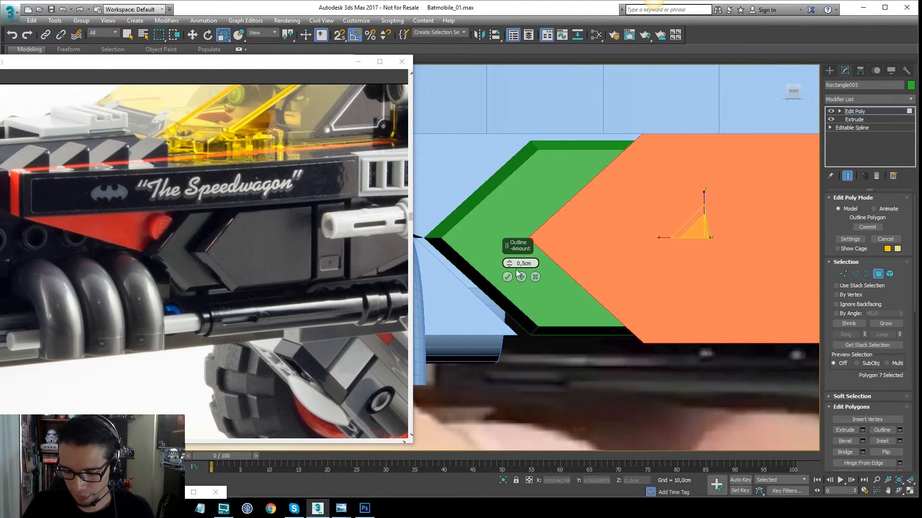
text(0)
key(Return)
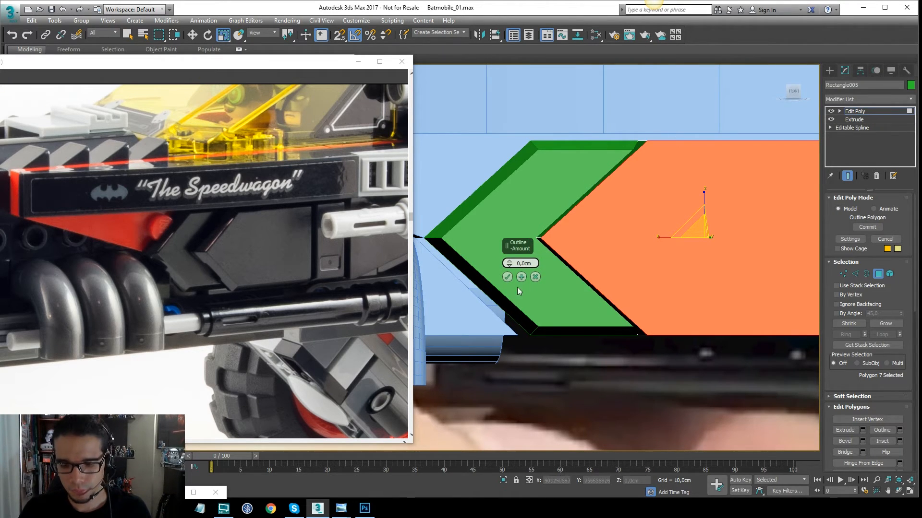
drag(509, 264, 510, 269)
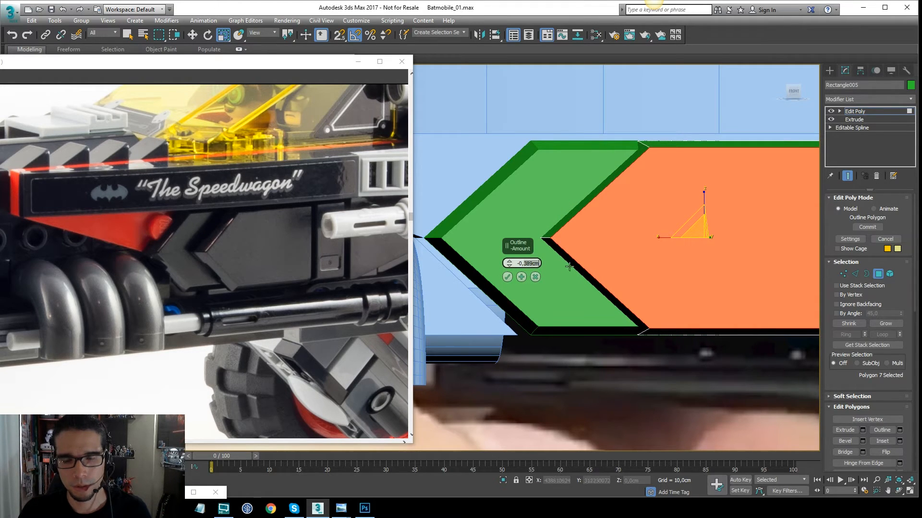
key(Return)
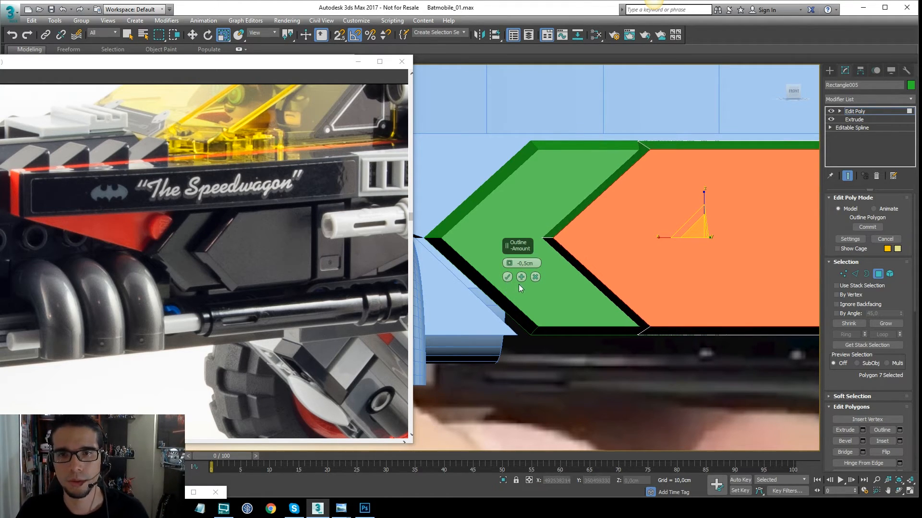
click(870, 111)
key(w)
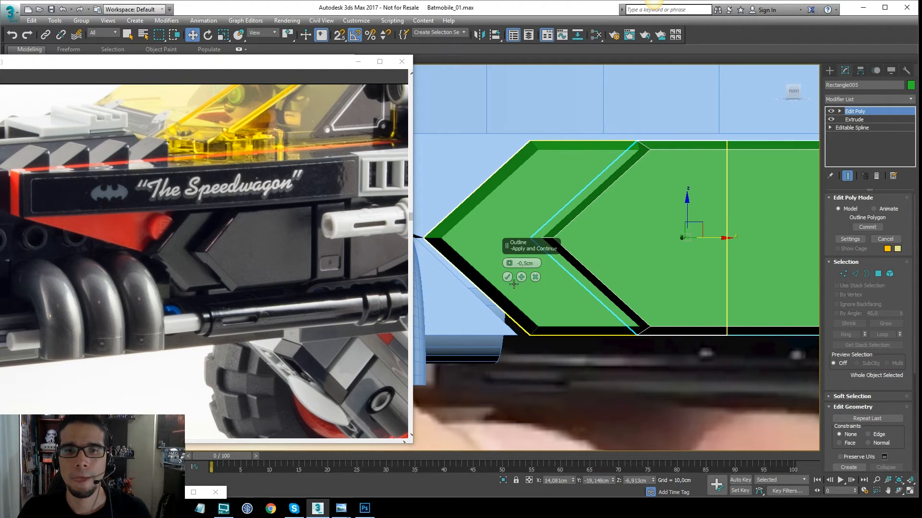
Move the rear arrow panel's five back vertices outward 2 cm in the top view, level with the front panel's outer face
key(F4)
mouse_move(690, 224)
alt+middle_down()
mouse_move(670, 241)
mouse_move(716, 232)
mouse_move(652, 239)
alt+middle_up()
key(F3)
key(F3)
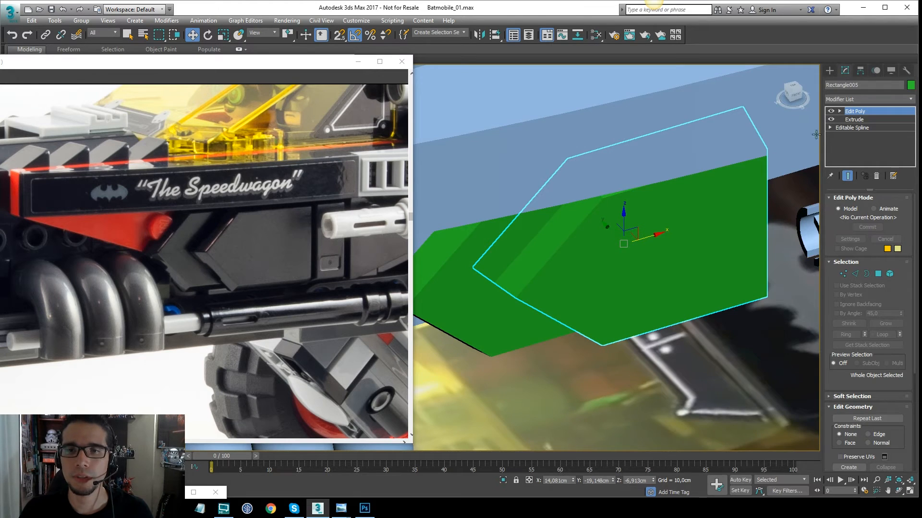
key(t)
key(1)
scroll(710, 240, up, 4)
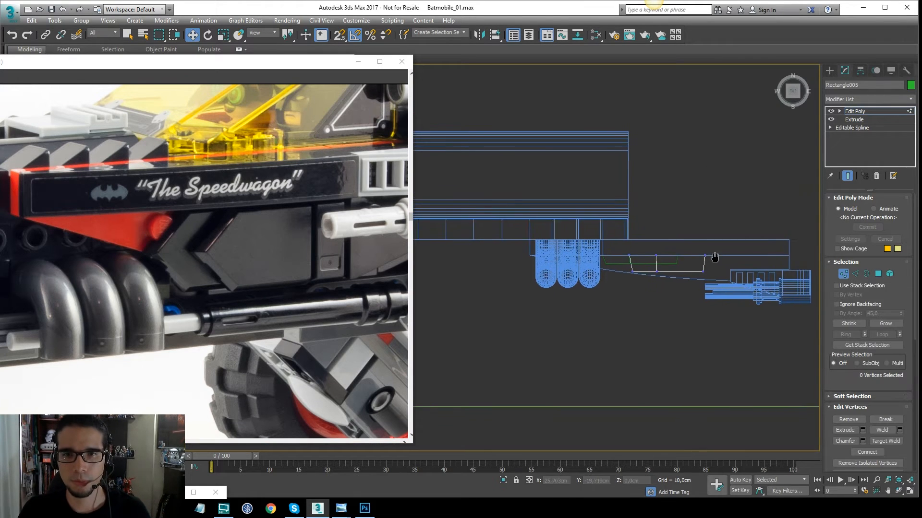
drag(610, 258, 578, 258)
scroll(581, 258, up, 2)
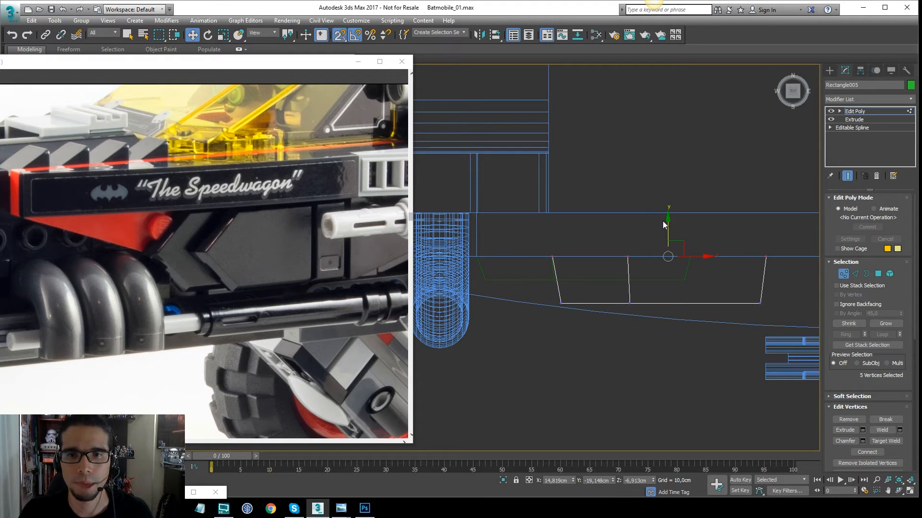
drag(666, 223, 683, 282)
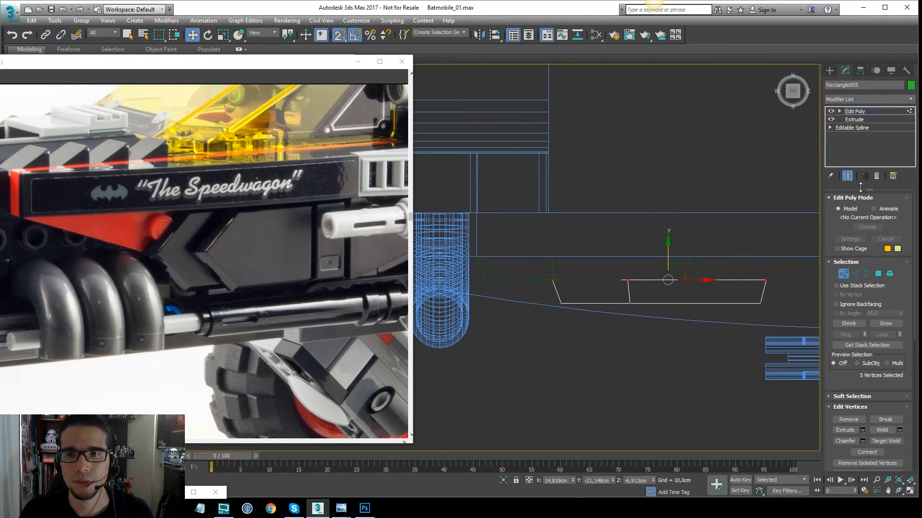
Extrude the rear arrow panel's back face and move it back 2 cm to the side body's surface
key(4)
alt+middle_drag(702, 257, 600, 226)
click(691, 309)
alt+middle_drag(681, 250, 730, 269)
key(t)
scroll(729, 269, up, 5)
scroll(695, 267, down, 3)
right_click(663, 264)
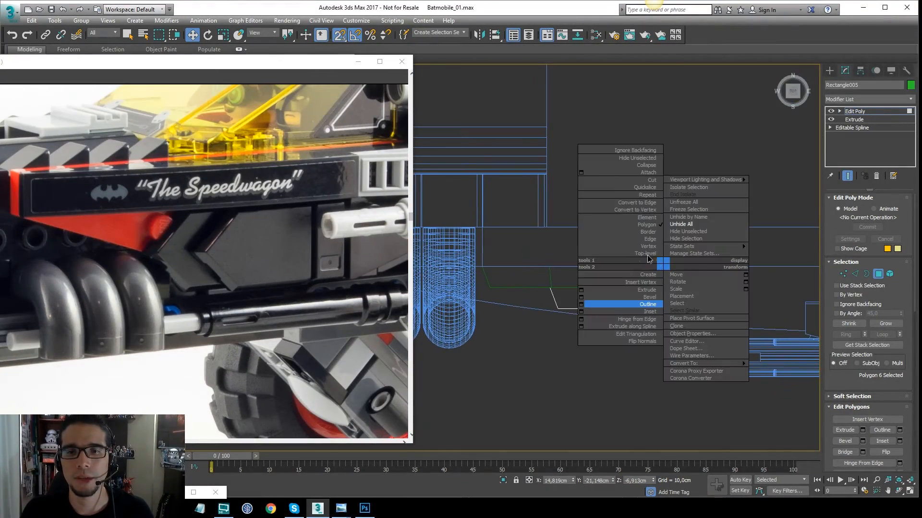
click(646, 290)
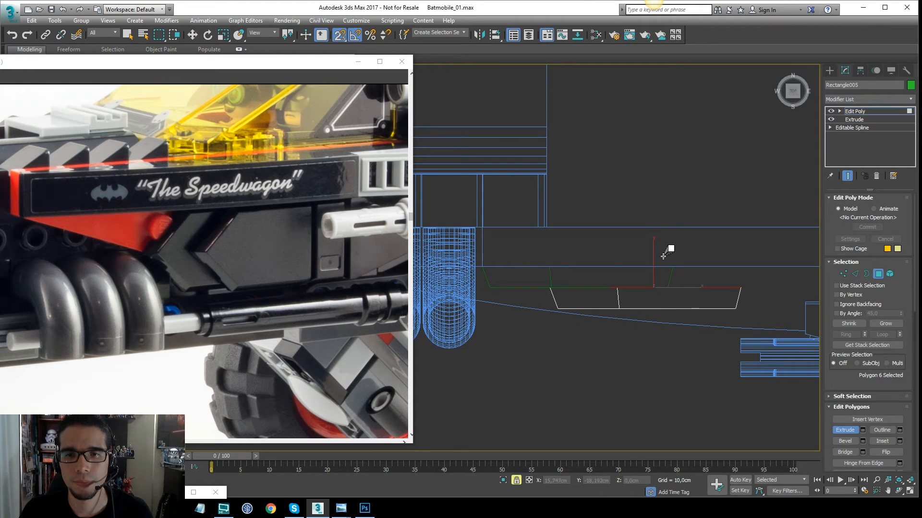
key(w)
drag(654, 245, 566, 264)
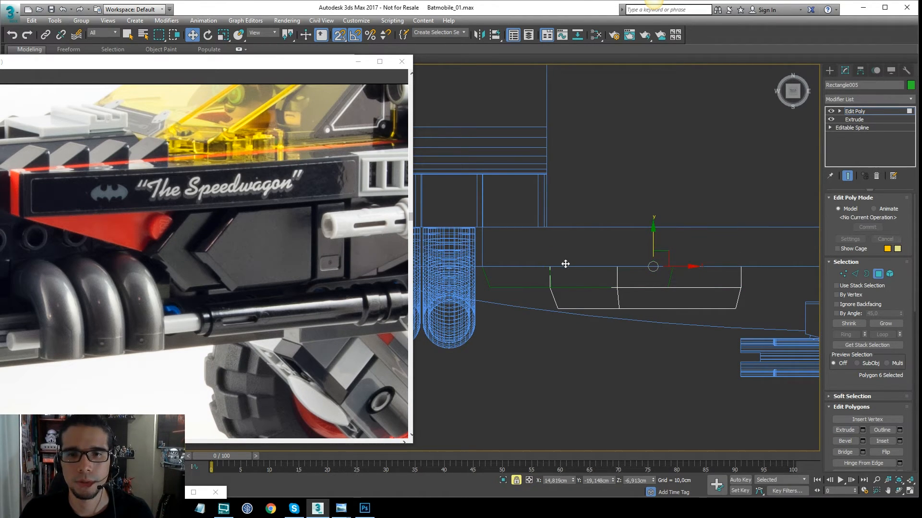
Examine the bevelled arrow panels in shaded display and compare their shape and placement with the reference photo
key(F3)
mouse_move(724, 245)
alt+middle_down()
mouse_move(714, 210)
mouse_move(658, 158)
mouse_move(707, 191)
mouse_move(550, 178)
alt+middle_up()
click(128, 34)
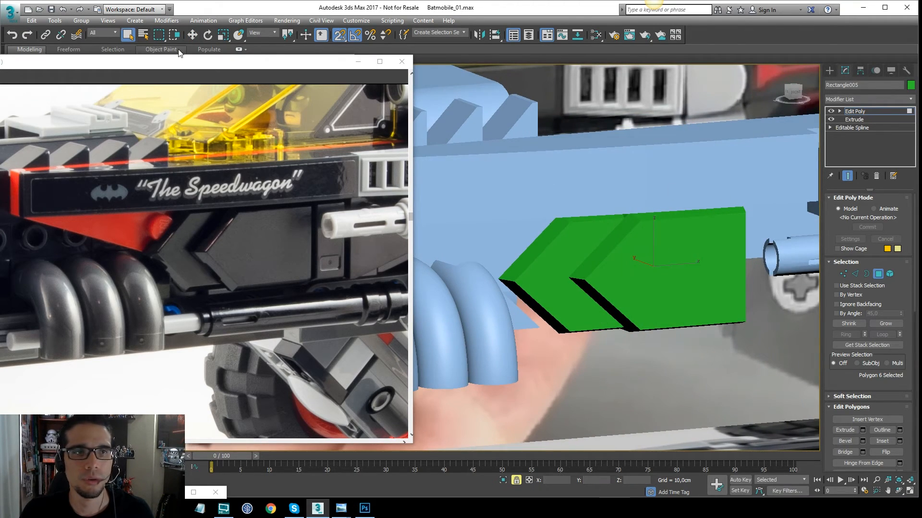
middle_drag(578, 221, 571, 218)
scroll(571, 226, down, 4)
click(516, 482)
alt+middle_drag(605, 294, 627, 288)
scroll(618, 259, up, 5)
scroll(617, 232, down, 3)
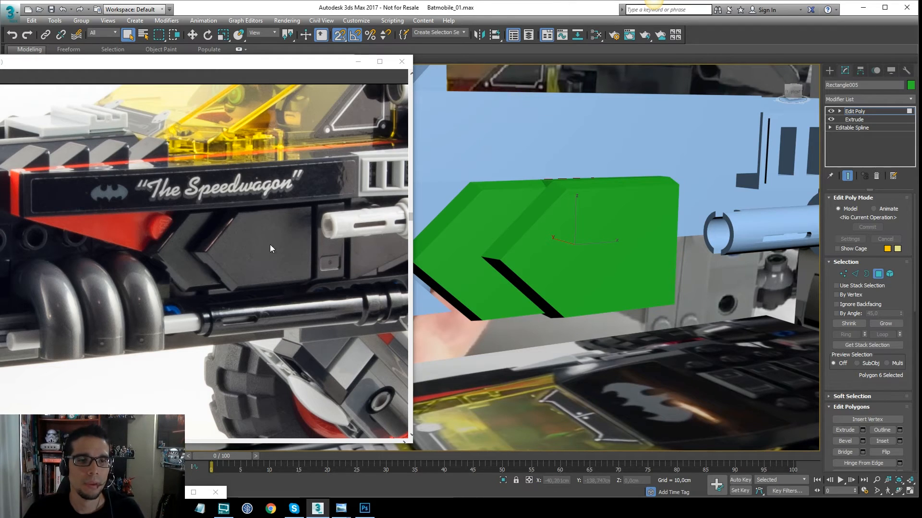
scroll(239, 235, down, 3)
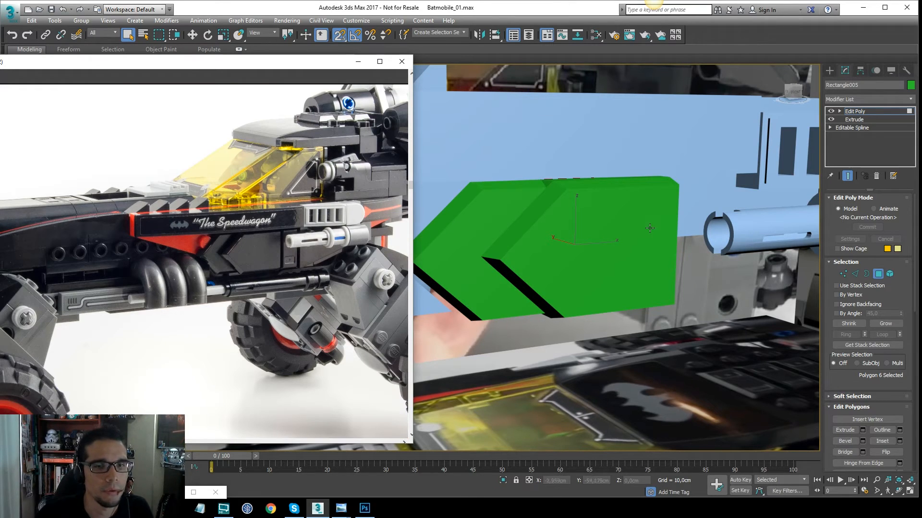
scroll(608, 219, down, 6)
alt+middle_drag(589, 212, 620, 214)
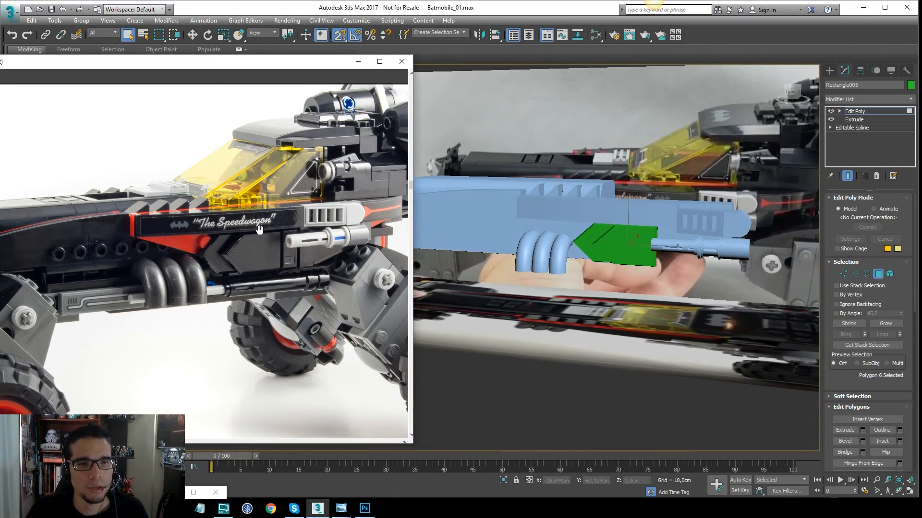
Examine the flat panels behind the white launcher in the reference photo and trace the sloped rear panel's outline
scroll(280, 249, up, 3)
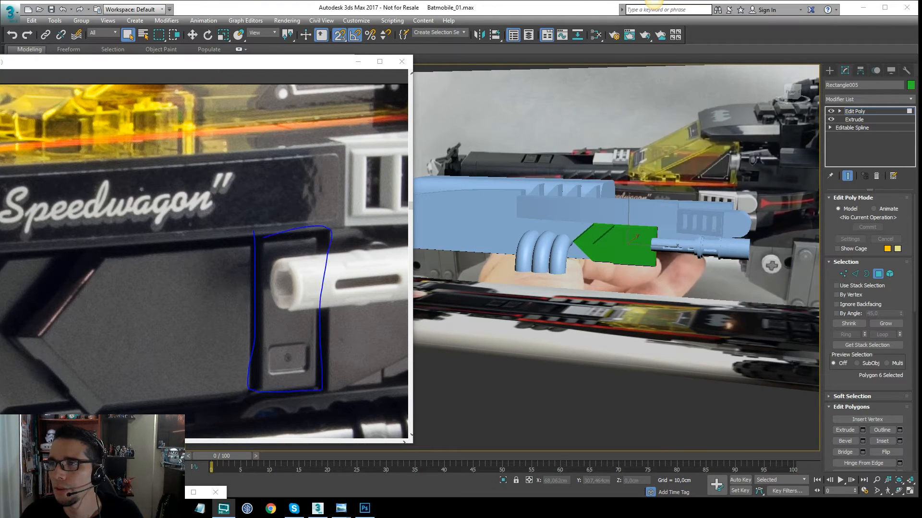
middle_drag(290, 216, 102, 200)
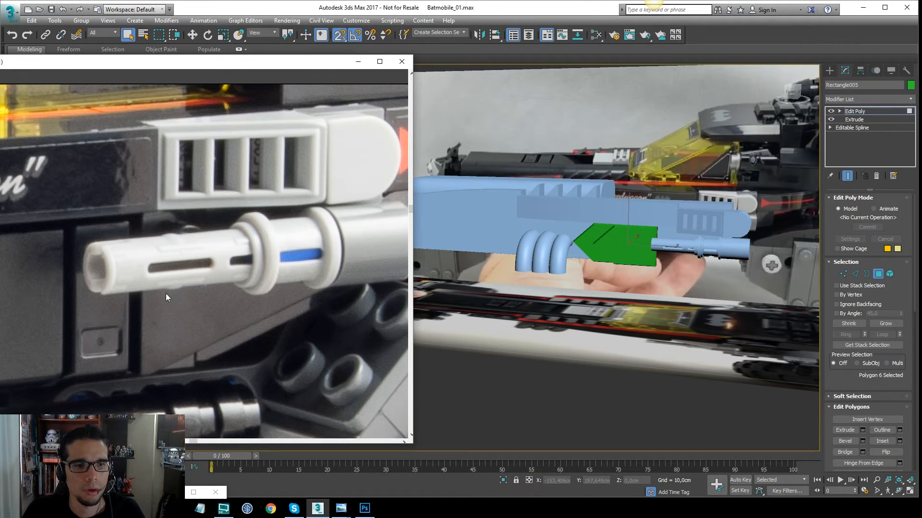
drag(136, 221, 131, 306)
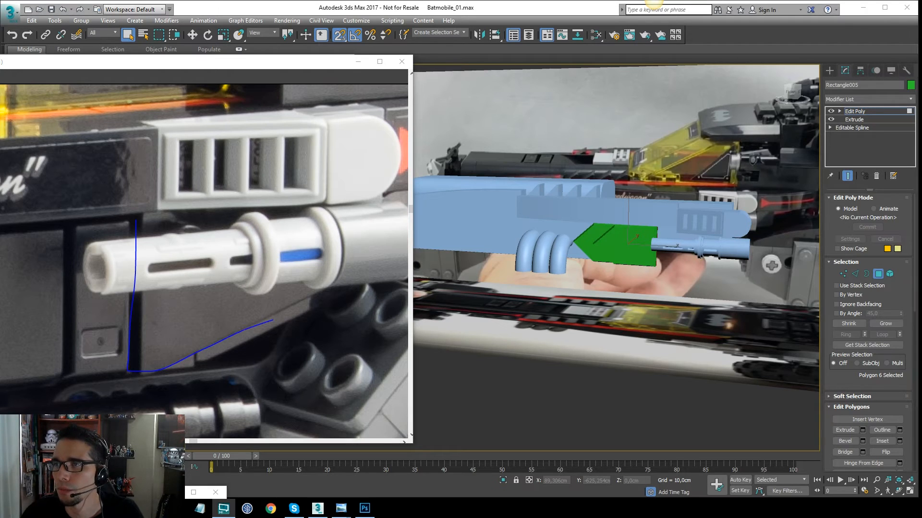
key(Escape)
middle_drag(552, 240, 592, 245)
scroll(570, 246, down, 3)
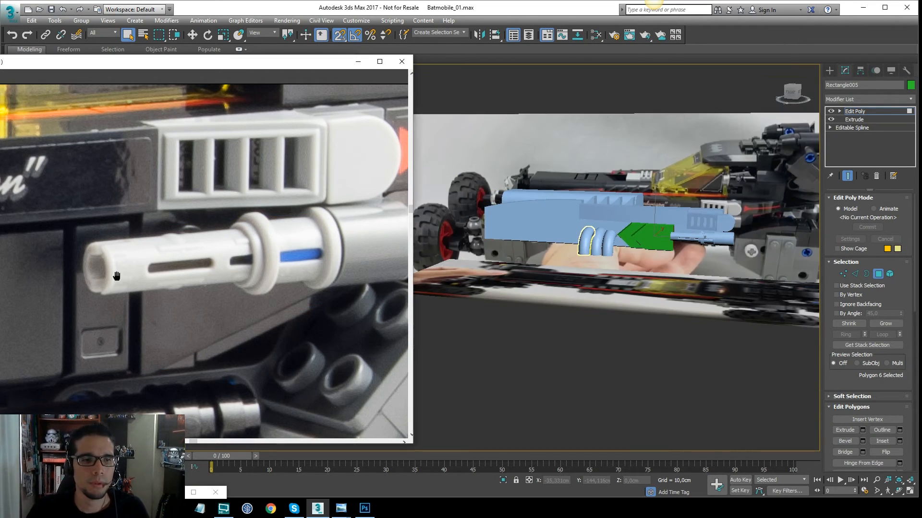
drag(142, 274, 191, 263)
scroll(161, 223, down, 4)
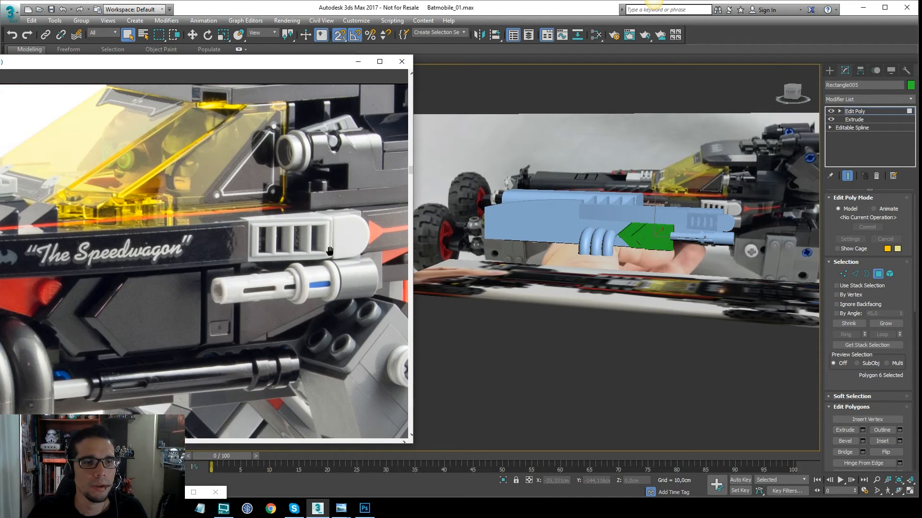
Open the reference photo of the black LEGO ingot pieces and examine their bevelled shape, then close it
scroll(168, 221, up, 3)
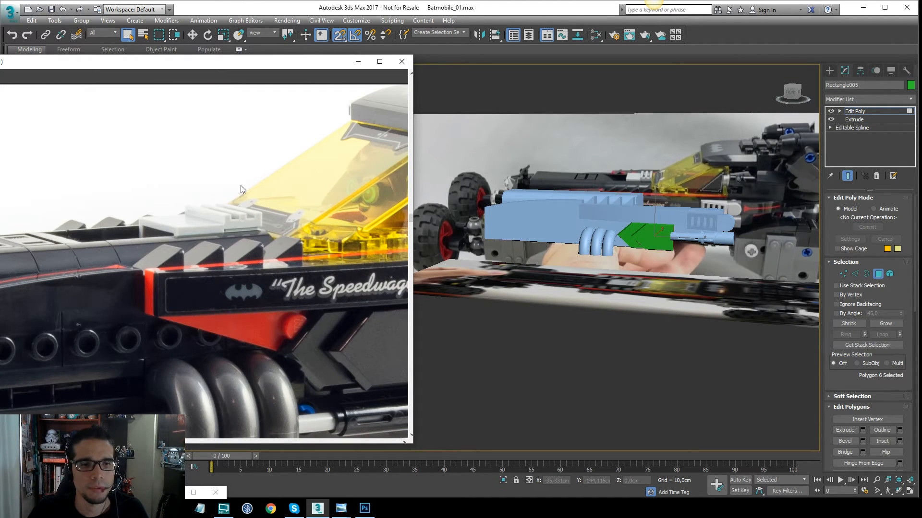
middle_drag(371, 359, 286, 257)
middle_drag(495, 226, 500, 232)
click(392, 21)
mouse_move(287, 21)
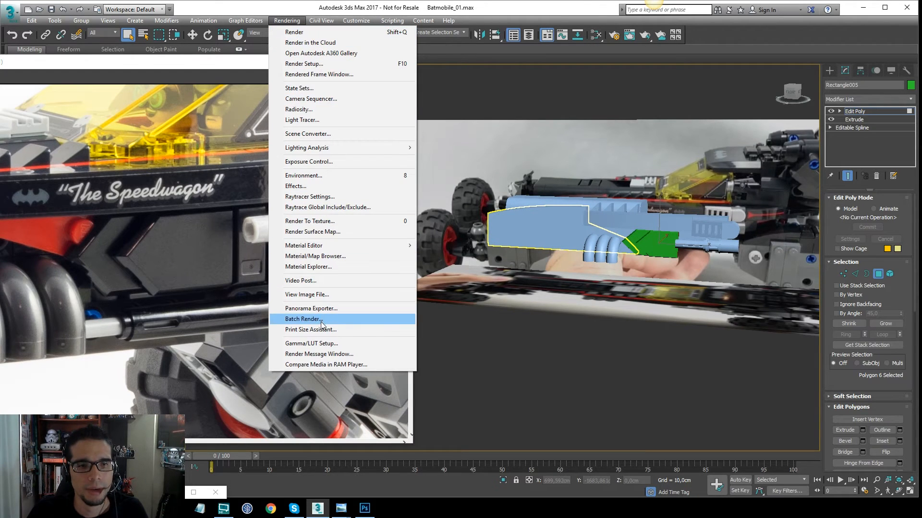
click(332, 296)
drag(487, 62, 489, 76)
click(253, 91)
click(27, 315)
drag(709, 279, 294, 84)
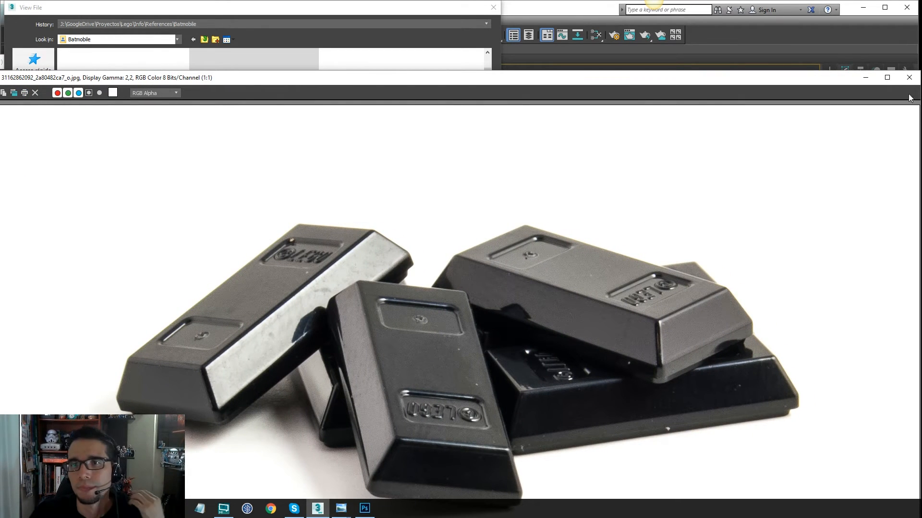
click(908, 77)
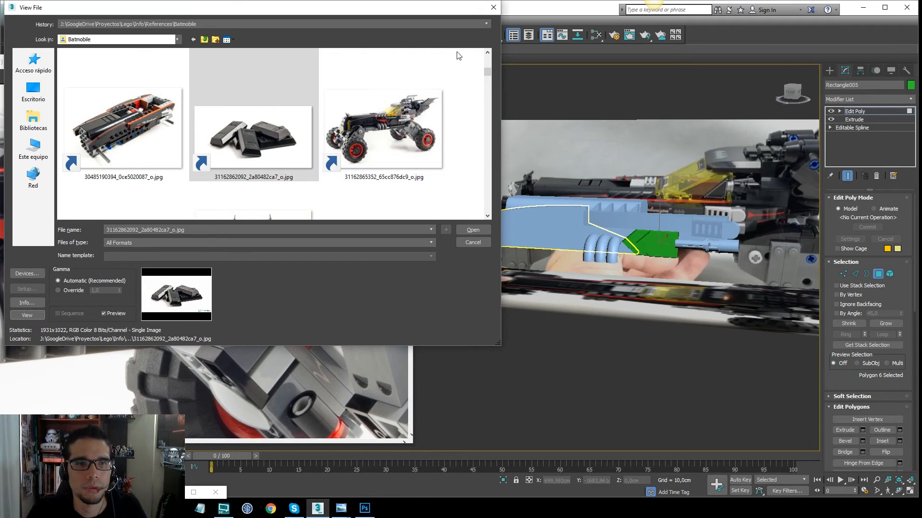
click(492, 10)
Create a box about 4.8 cm wide and 11.4 cm long in the front view, adjoining the rear arrow panel's flat end
scroll(631, 177, up, 5)
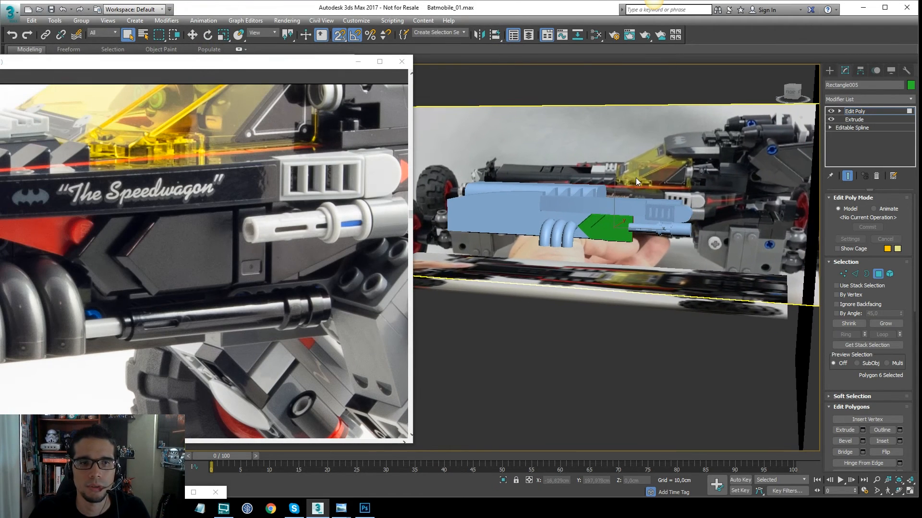
scroll(610, 192, up, 5)
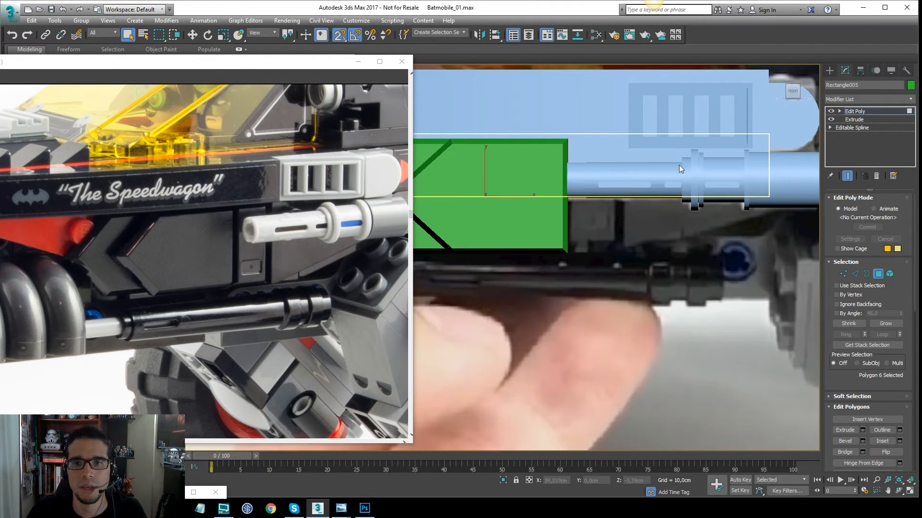
click(830, 70)
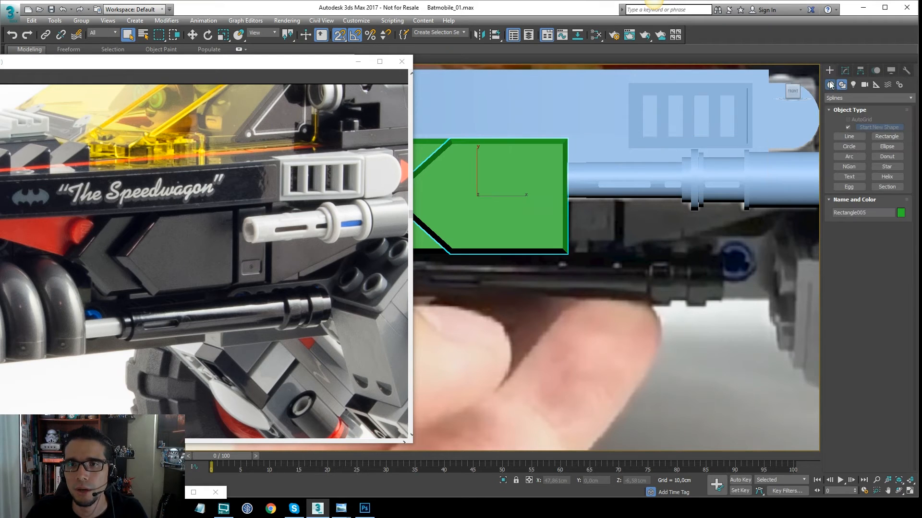
click(849, 129)
key(F3)
mouse_move(567, 140)
mouse_down()
mouse_move(634, 237)
mouse_move(616, 252)
mouse_up()
key(F3)
right_click(647, 181)
Move the new box outward in the top view so its back face meets the side body's surface beside the arrow panel
key(F3)
key(t)
key(F3)
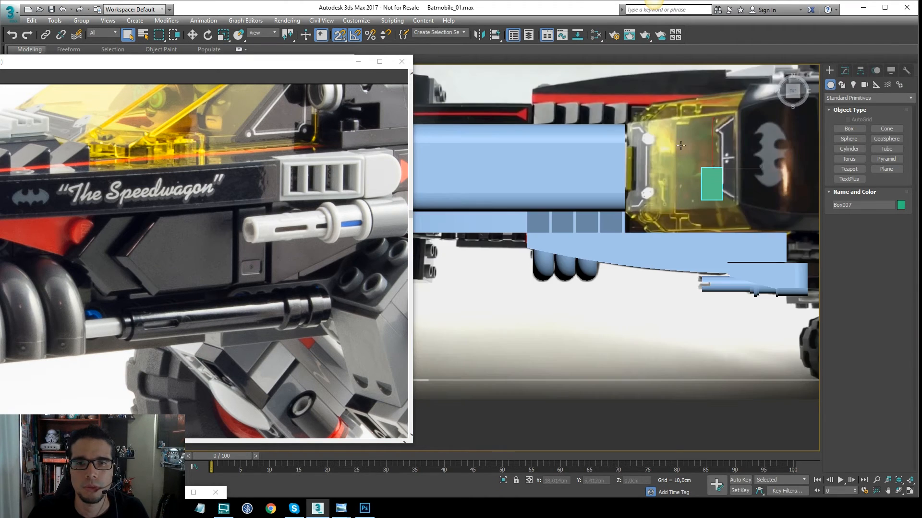
scroll(650, 154, down, 3)
key(F3)
middle_drag(683, 185, 634, 189)
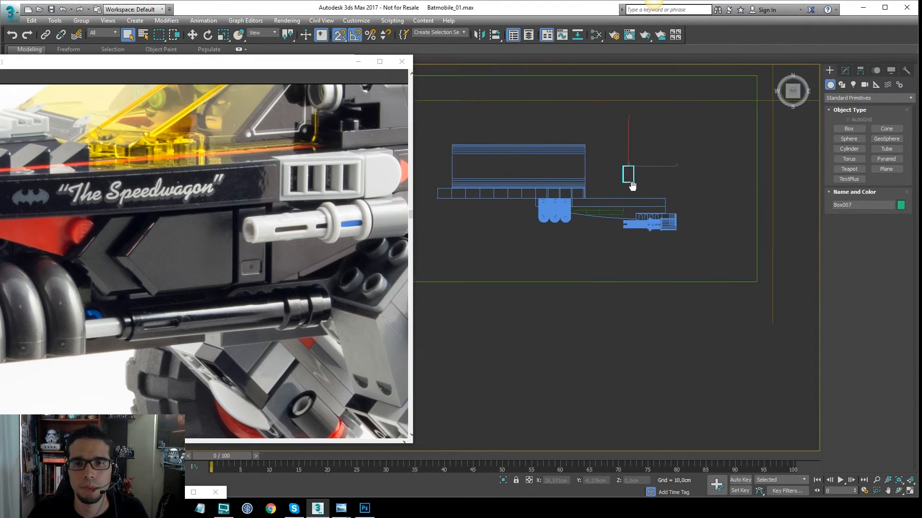
scroll(636, 185, up, 4)
key(w)
drag(619, 134, 629, 242)
scroll(624, 197, up, 5)
drag(591, 184, 592, 194)
scroll(619, 191, down, 5)
scroll(594, 194, up, 4)
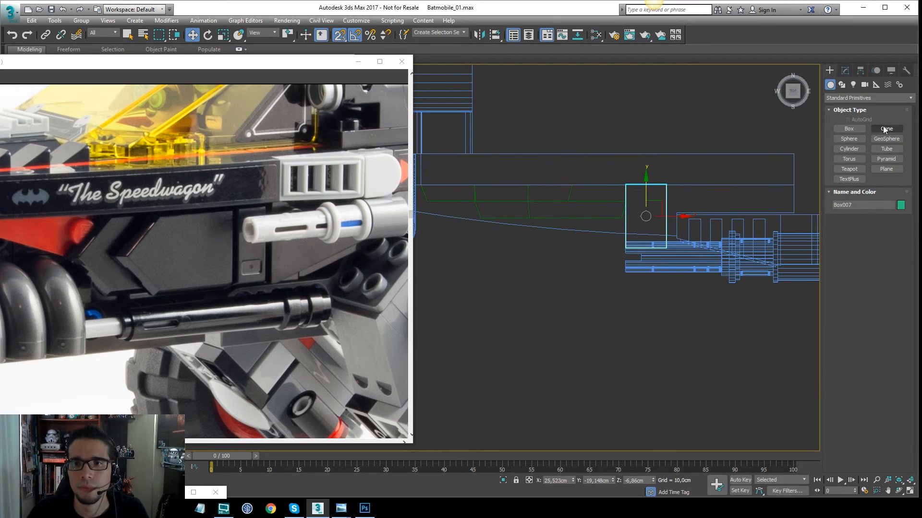
Reduce the box's height to 1.958 cm and convert it to an Editable Poly
click(844, 73)
drag(897, 231, 898, 269)
middle_drag(692, 197, 686, 216)
alt+middle_drag(644, 188, 651, 194)
right_click(650, 194)
mouse_move(696, 295)
click(783, 302)
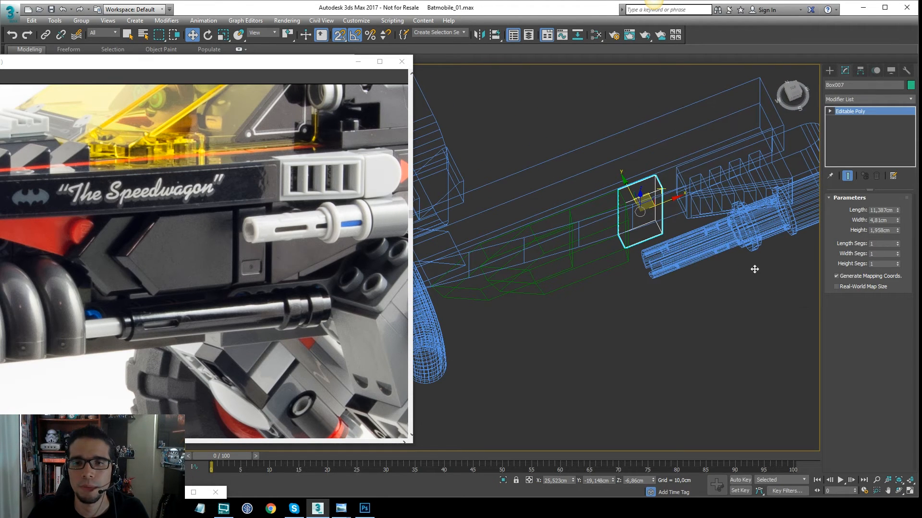
Select the box's outward-facing polygon and show it in the wireframe top view
key(4)
click(637, 216)
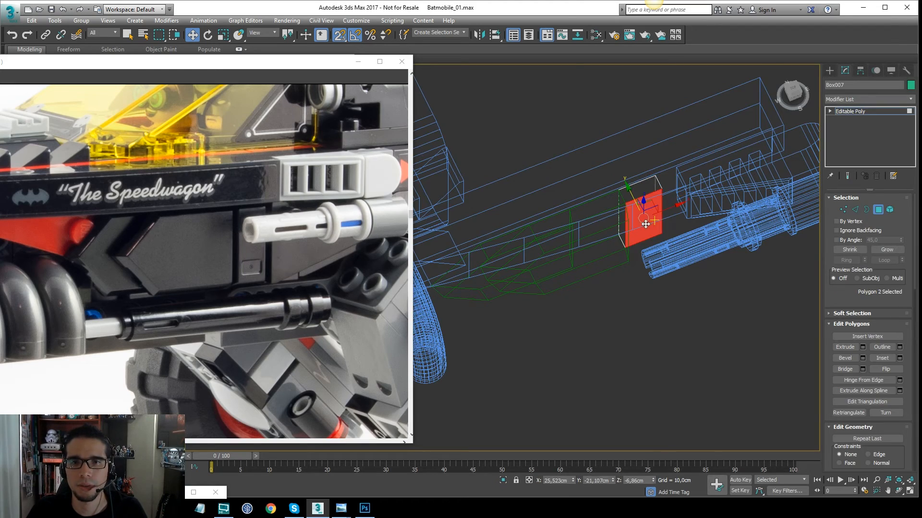
key(F3)
key(t)
key(F3)
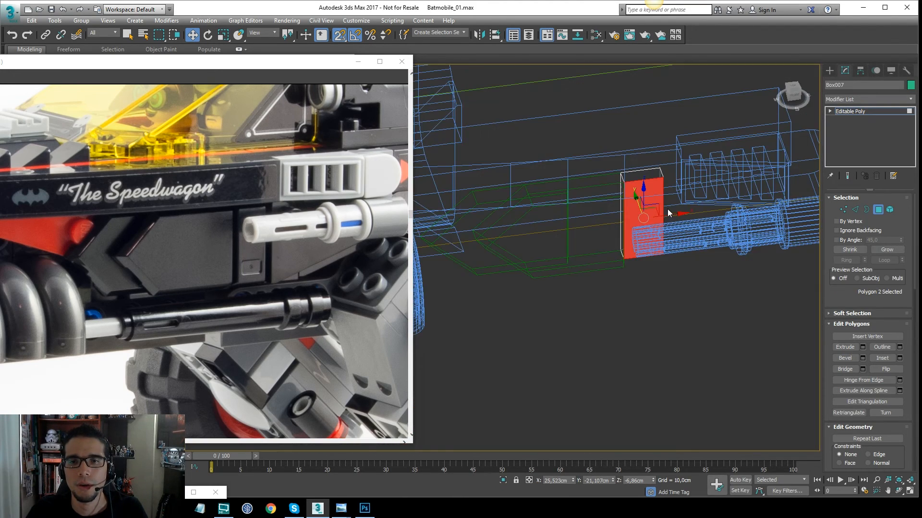
scroll(705, 236, up, 3)
right_click(636, 229)
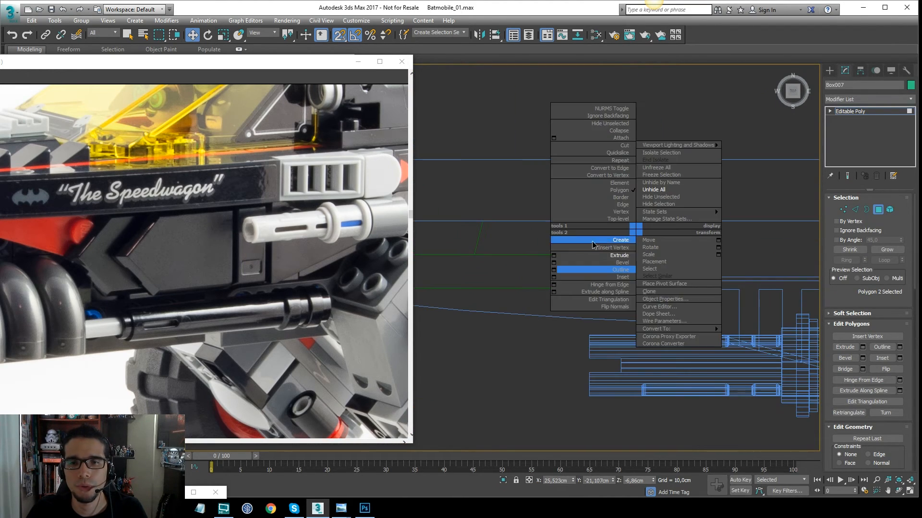
click(554, 256)
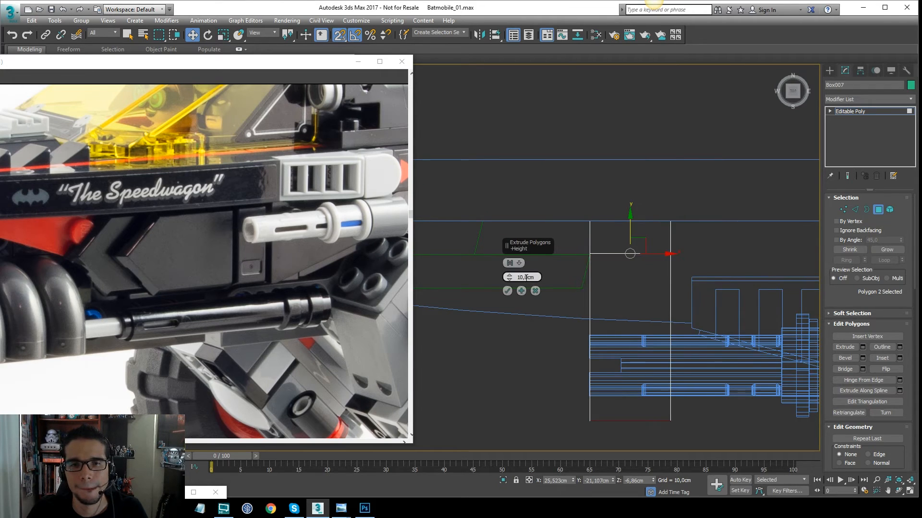
mouse_move(509, 279)
mouse_down()
mouse_move(508, 291)
mouse_move(511, 260)
mouse_up()
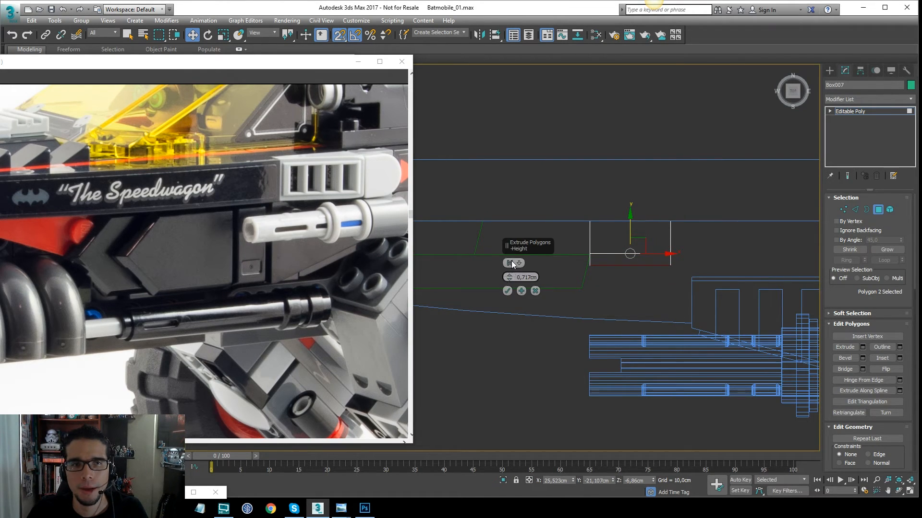
Bevel the box's outer face with a height of 1.75 cm and an outline of -0.832 cm, using the ingot photo as reference
click(280, 19)
click(325, 296)
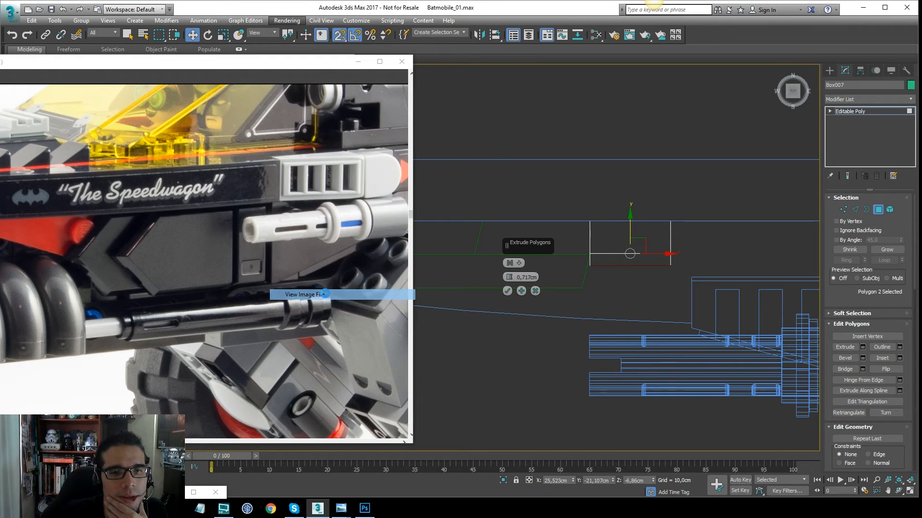
drag(487, 65, 487, 139)
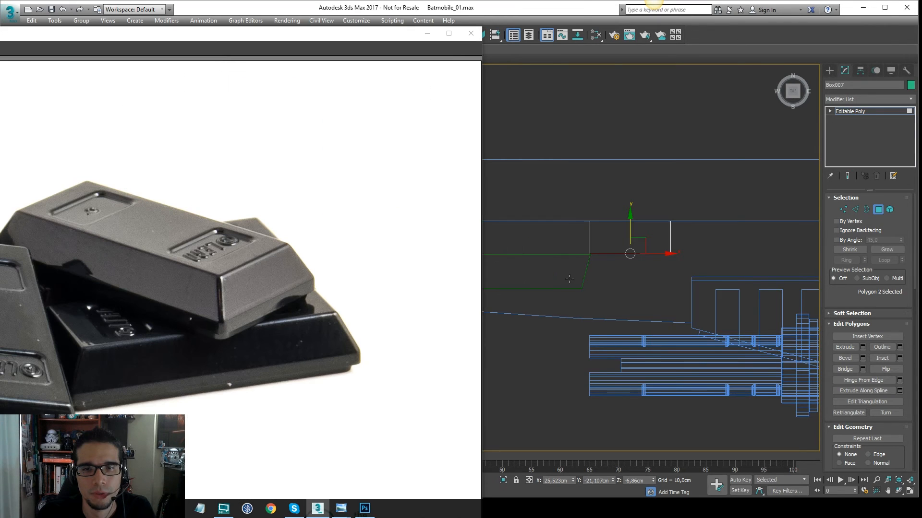
key(ctrl+shift+b)
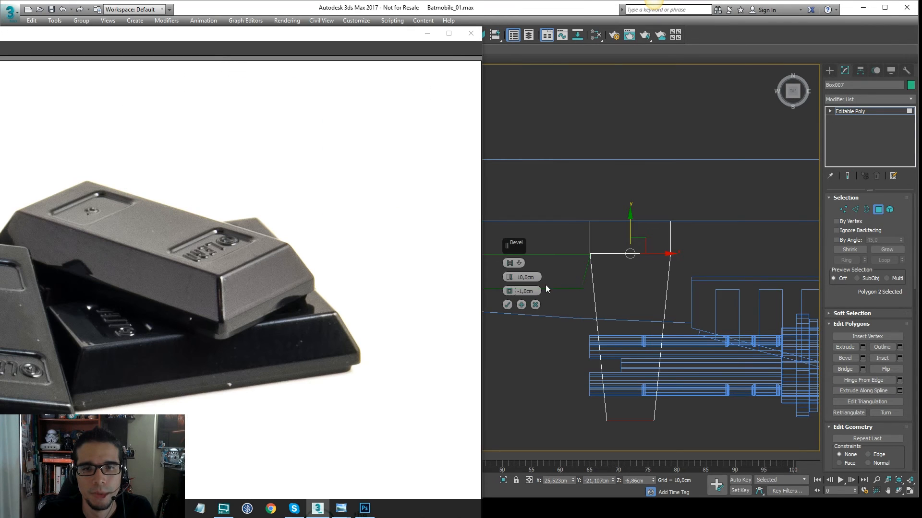
right_click(509, 291)
right_click(508, 279)
drag(508, 278, 511, 260)
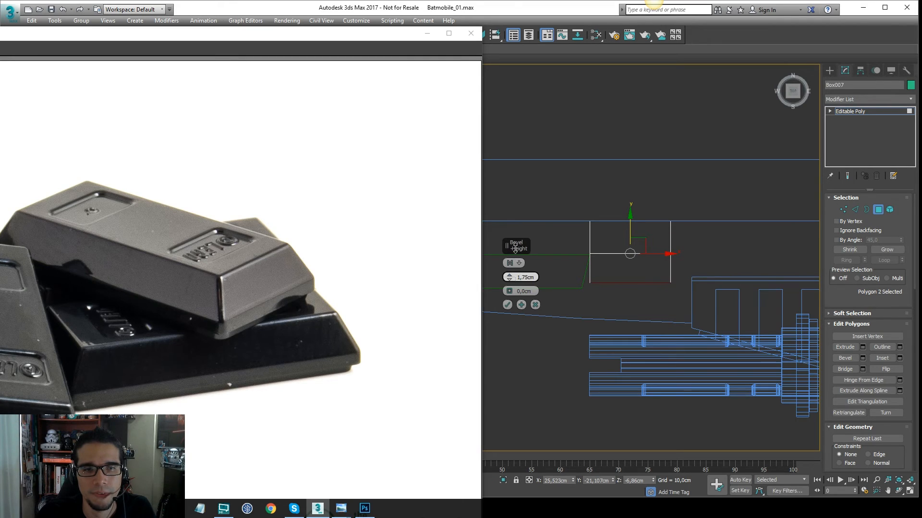
drag(509, 291, 509, 294)
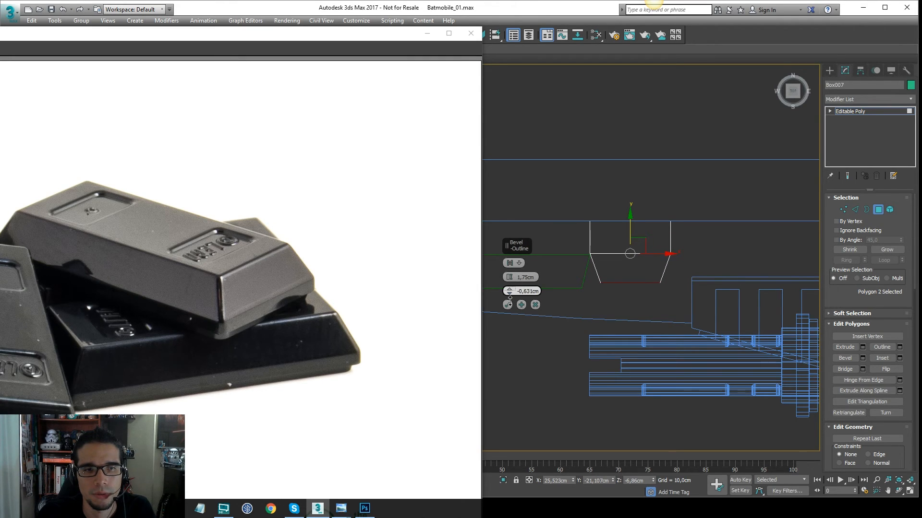
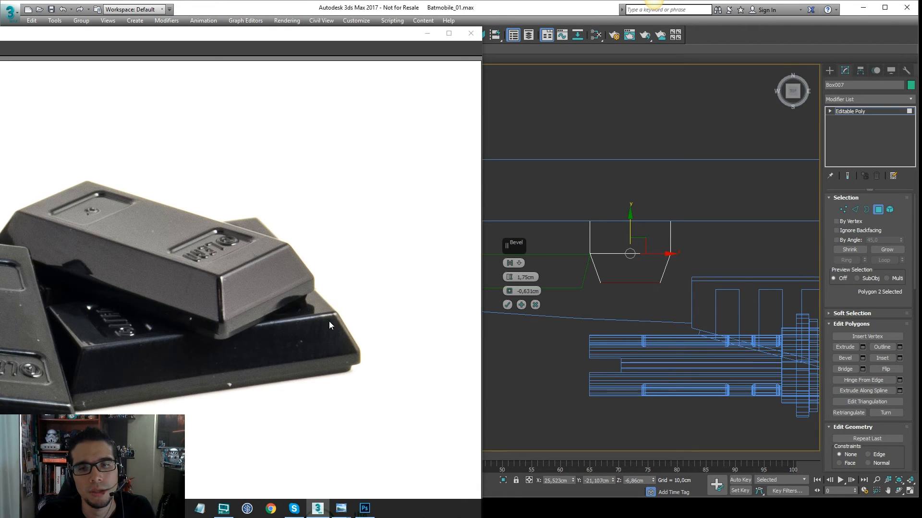
drag(509, 291, 509, 293)
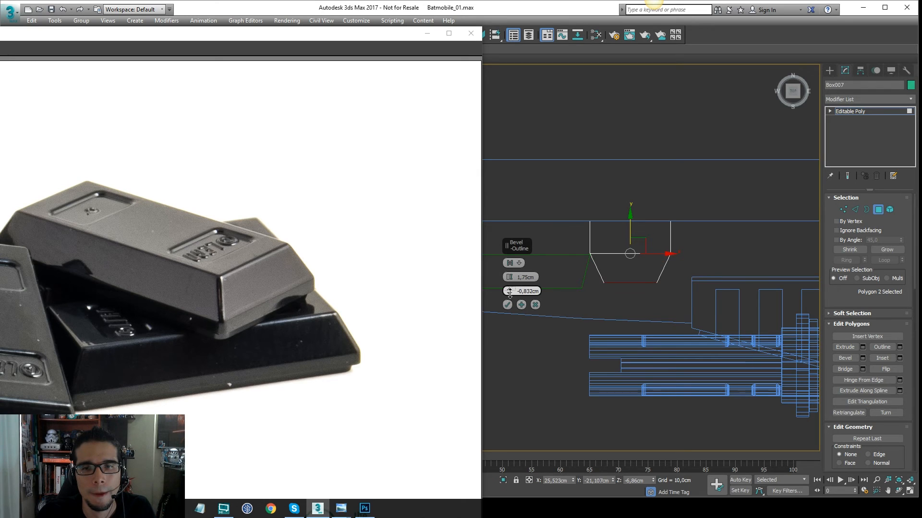
click(508, 304)
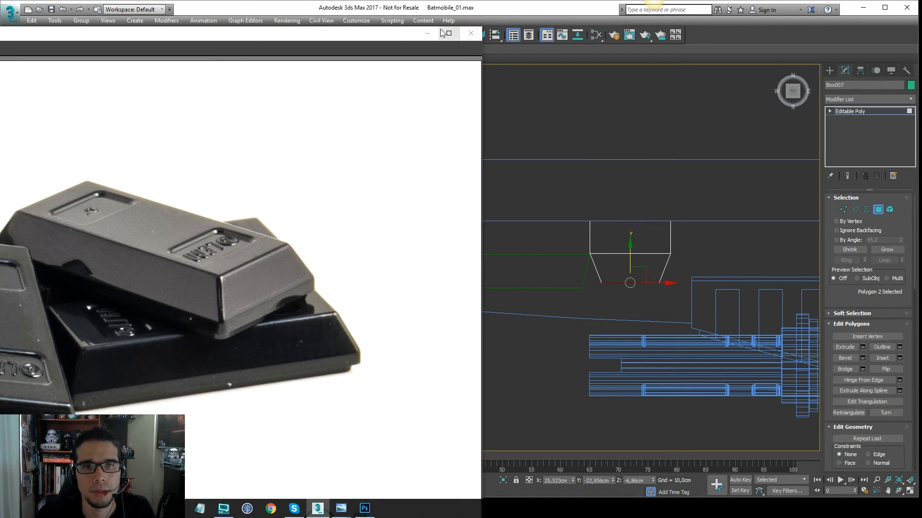
click(477, 35)
Move the bevelled box's four back vertices outward in the top view, leaving only a thin straight band behind the bevel
middle_drag(607, 218, 638, 226)
scroll(737, 182, down, 3)
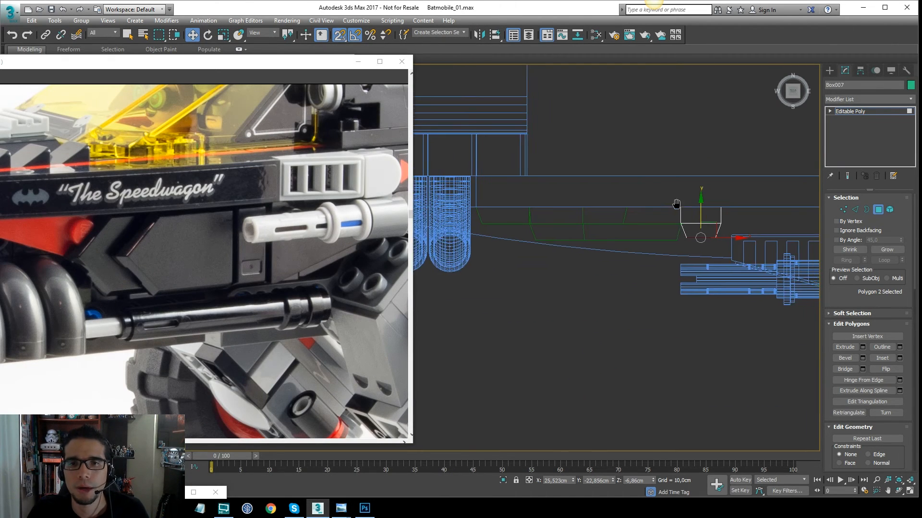
middle_drag(675, 202, 696, 207)
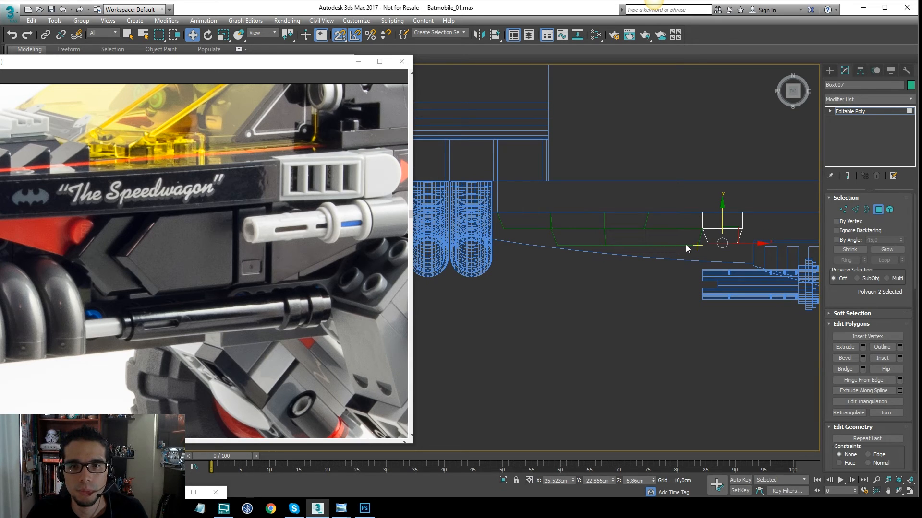
middle_drag(748, 203, 734, 222)
key(1)
drag(751, 213, 670, 233)
scroll(708, 224, up, 2)
drag(698, 201, 698, 240)
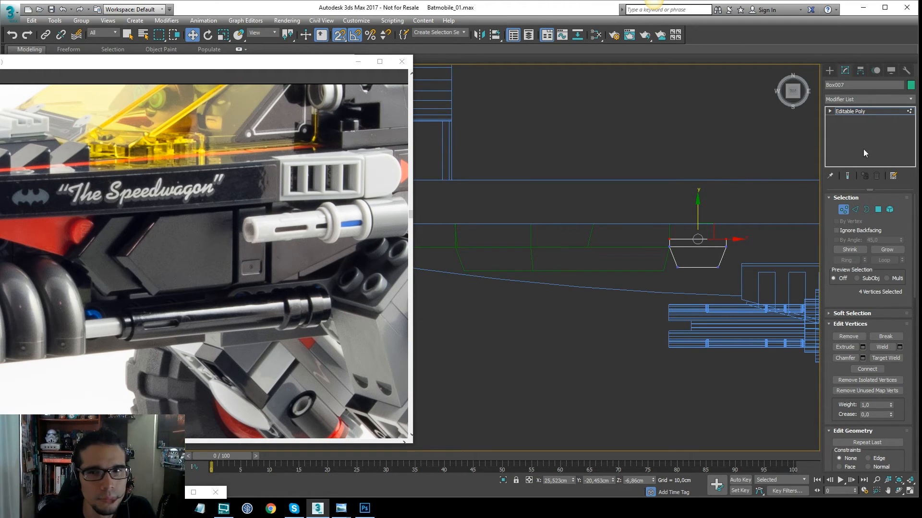
click(871, 114)
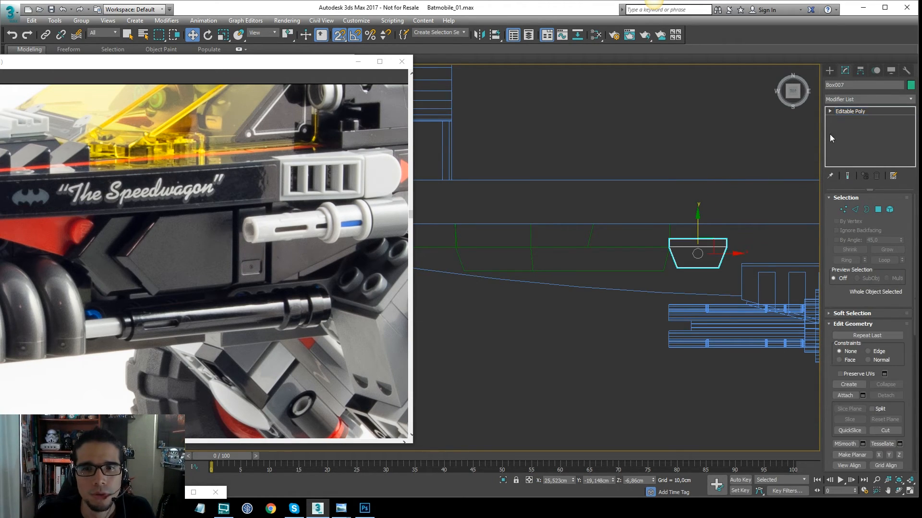
Turn off snapping and move the rear arrow panel's five back vertices outward about 1.34 cm to thin its straight edge
click(581, 272)
key(s)
middle_drag(532, 210, 595, 212)
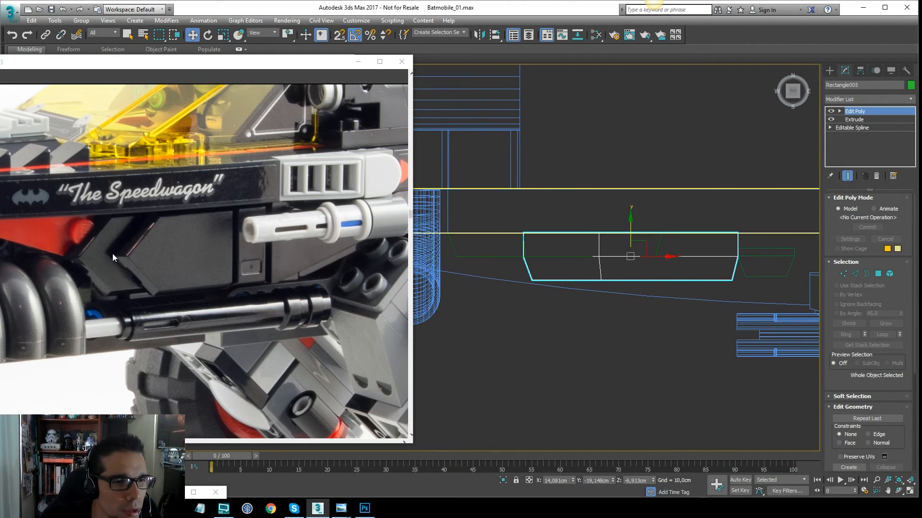
middle_drag(646, 152, 622, 164)
middle_drag(670, 248, 646, 255)
key(1)
drag(488, 242, 507, 250)
drag(588, 221, 594, 237)
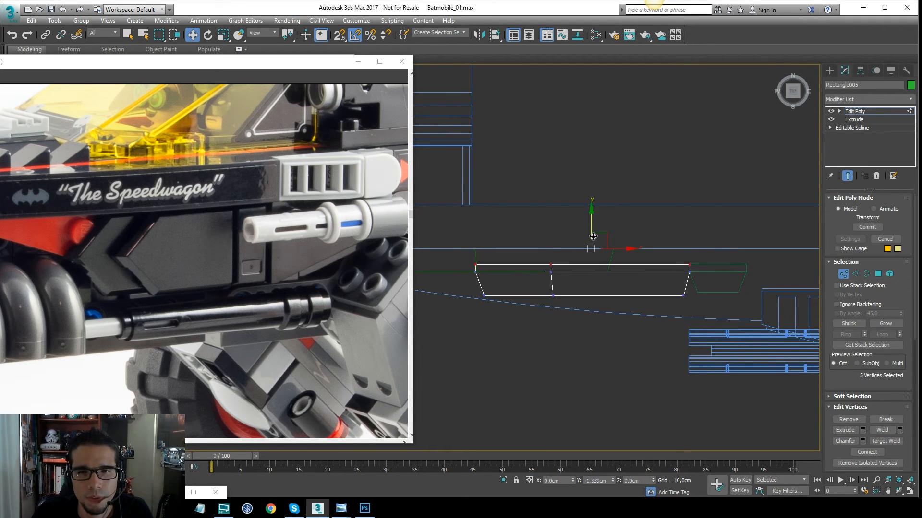
middle_drag(593, 236, 674, 239)
click(859, 112)
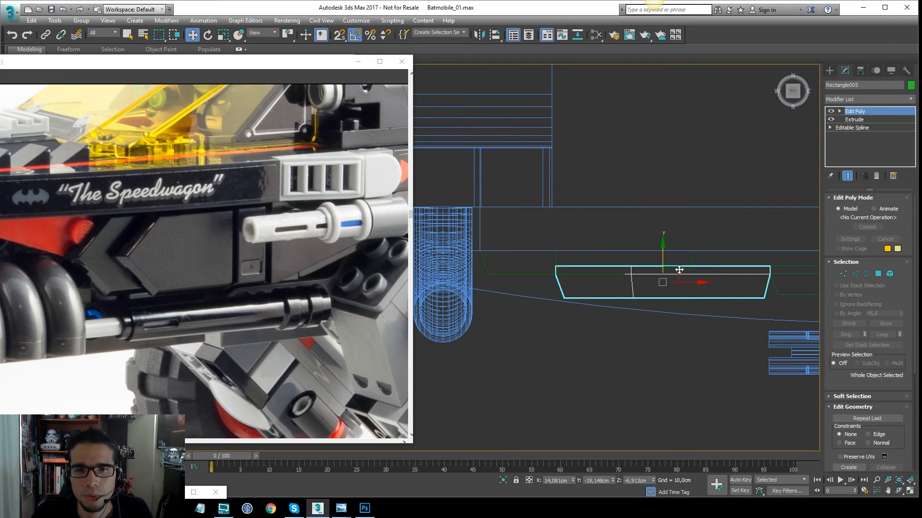
Extrude the front arrow panel's back polygon slightly inward in the top view to widen its straight band
click(582, 258)
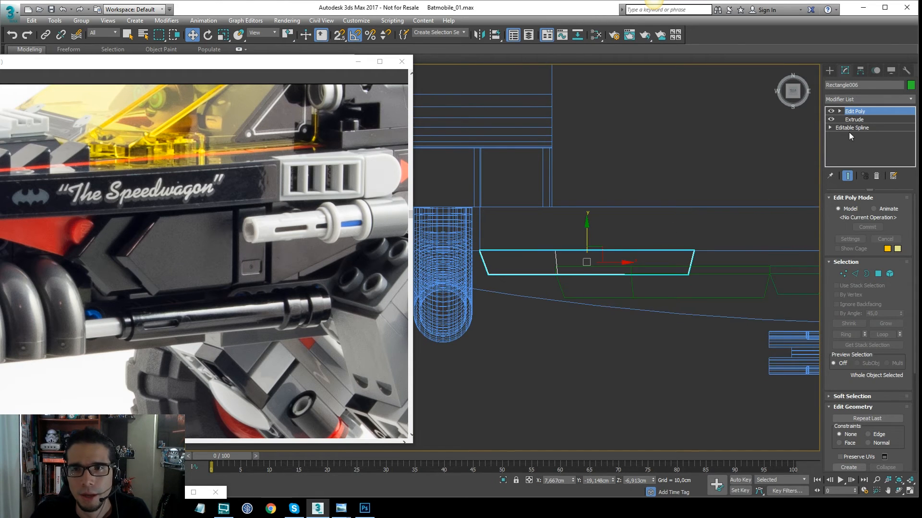
key(4)
alt+middle_drag(612, 247, 573, 243)
click(573, 244)
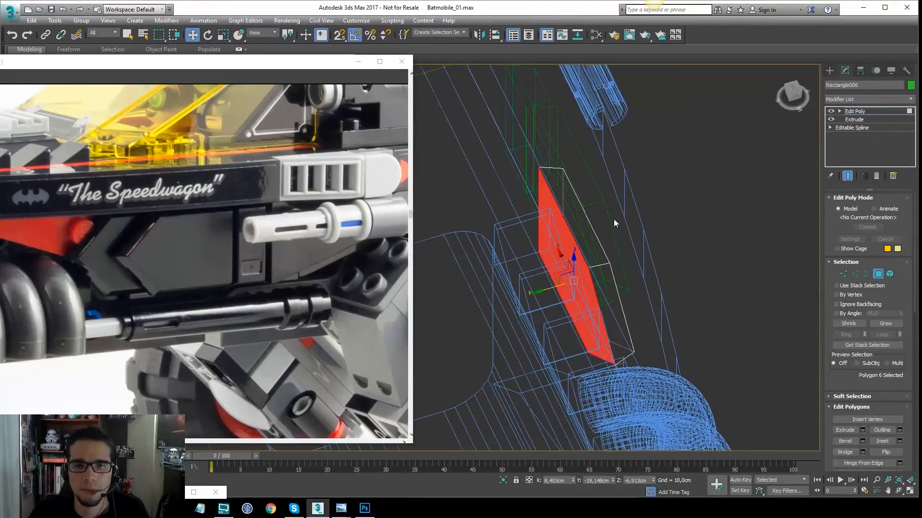
key(t)
right_click(637, 283)
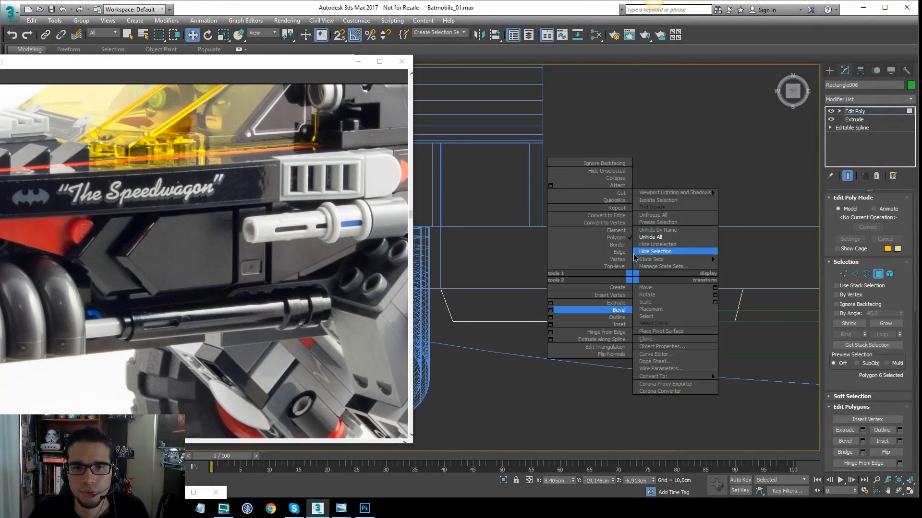
click(553, 302)
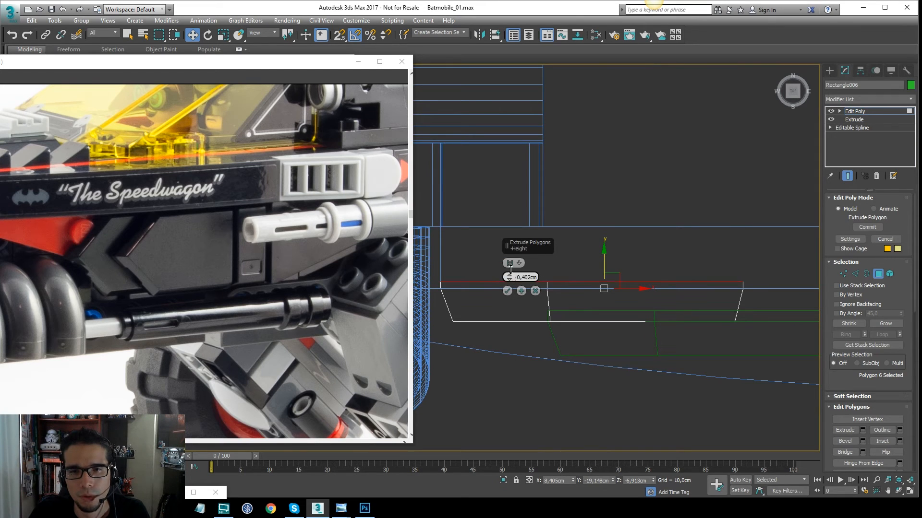
click(507, 290)
scroll(552, 269, down, 3)
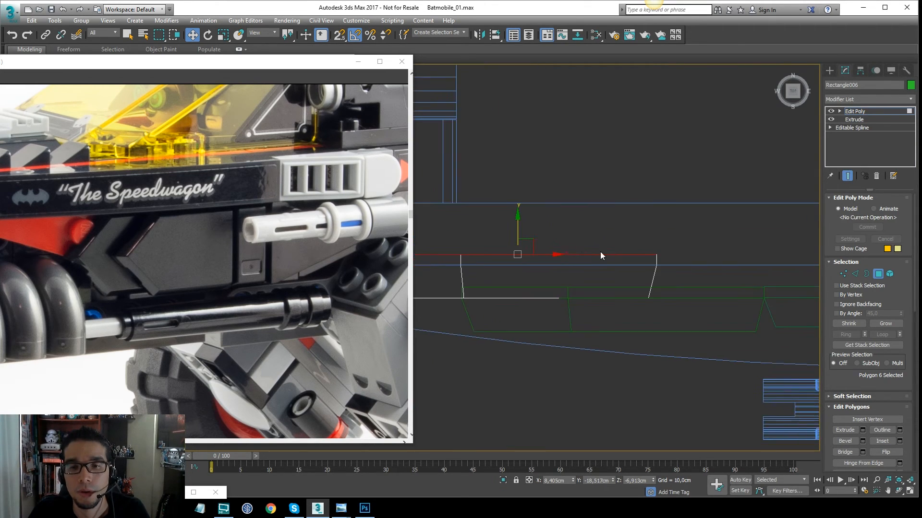
middle_drag(672, 263, 673, 266)
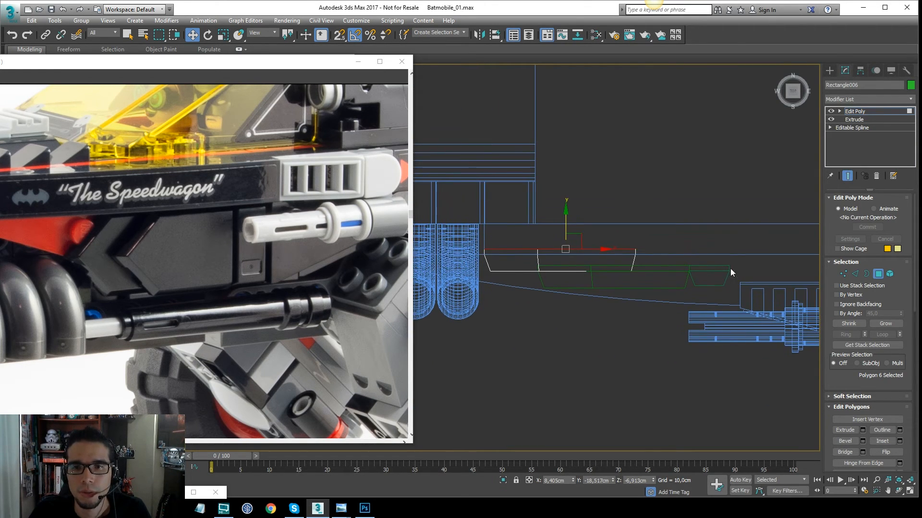
Select both arrow panels and the bevelled ingot piece and move them outward about 0.69 cm, aligning the front panel's back with the body line
click(709, 262)
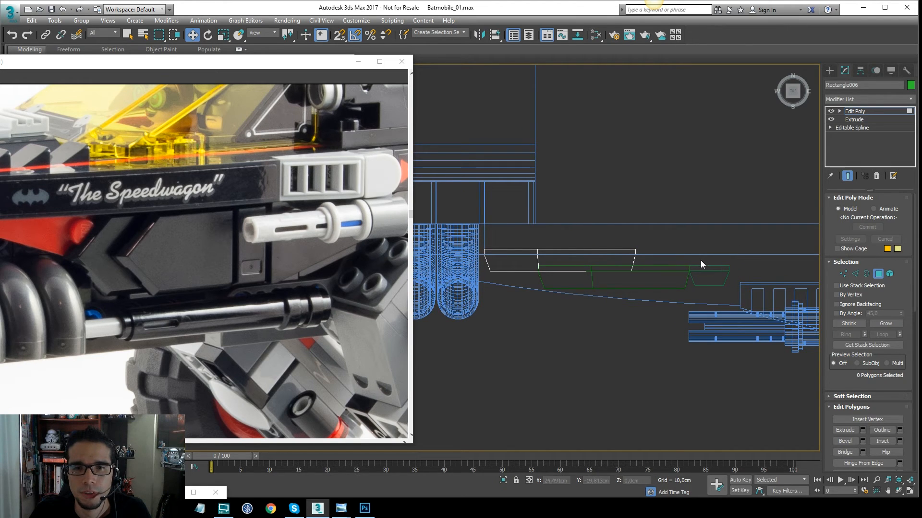
drag(626, 284, 628, 284)
click(715, 243)
click(864, 112)
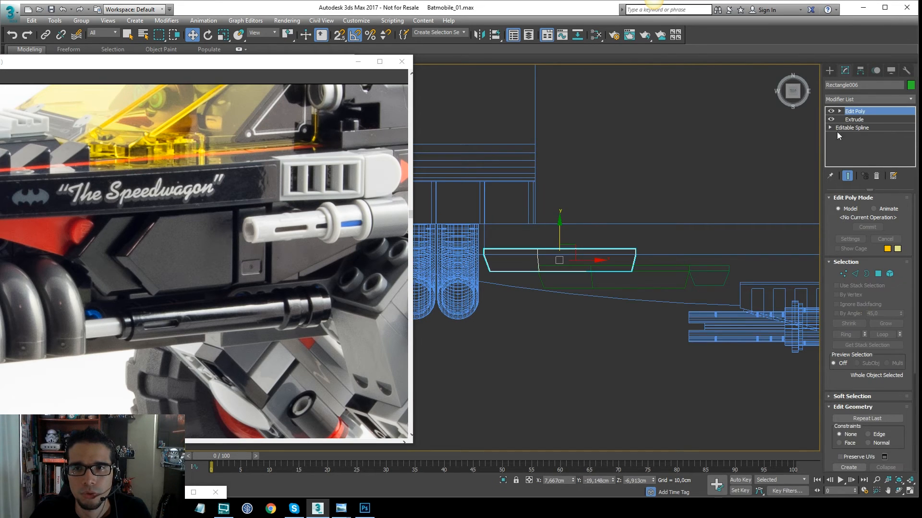
drag(626, 287, 625, 286)
scroll(618, 257, up, 2)
drag(631, 245, 629, 255)
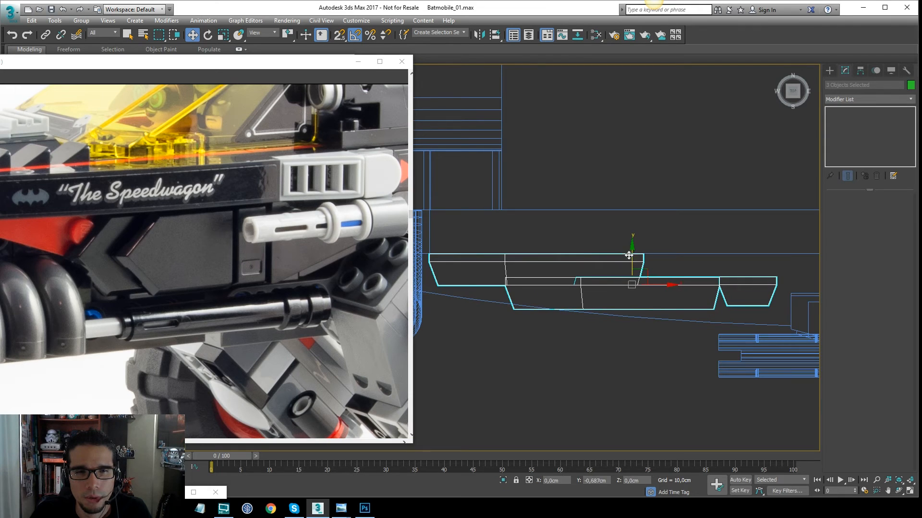
Move the rear arrow panel and the ingot piece outward so their backs sit flush with the front panel's outer face
click(679, 273)
click(679, 279)
drag(752, 270, 680, 272)
drag(750, 276, 710, 296)
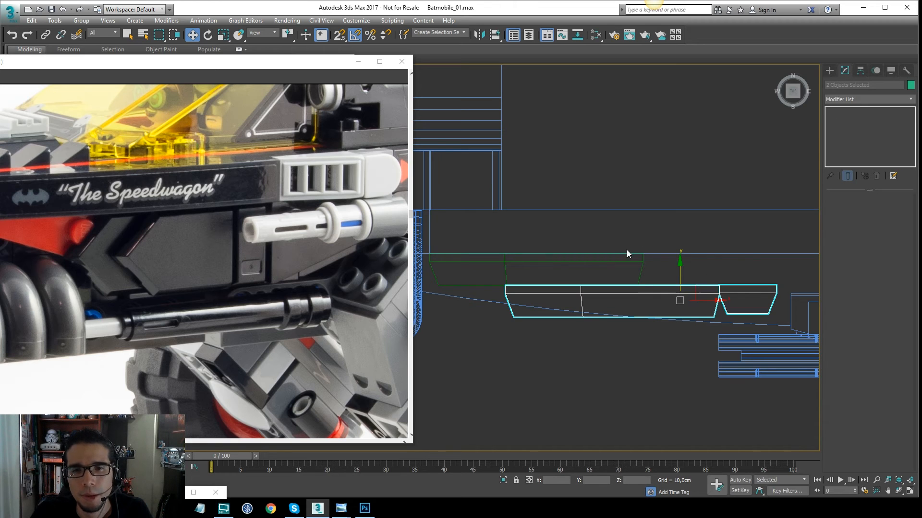
click(630, 276)
drag(734, 267, 703, 296)
Inspect the side pieces in shaded perspective and compare their depth with the isolated top-view reference image
key(p)
mouse_move(703, 295)
alt+middle_down()
mouse_move(718, 273)
mouse_move(703, 260)
mouse_move(709, 219)
mouse_move(648, 214)
mouse_move(600, 234)
mouse_move(698, 251)
alt+middle_up()
key(F3)
scroll(293, 221, up, 2)
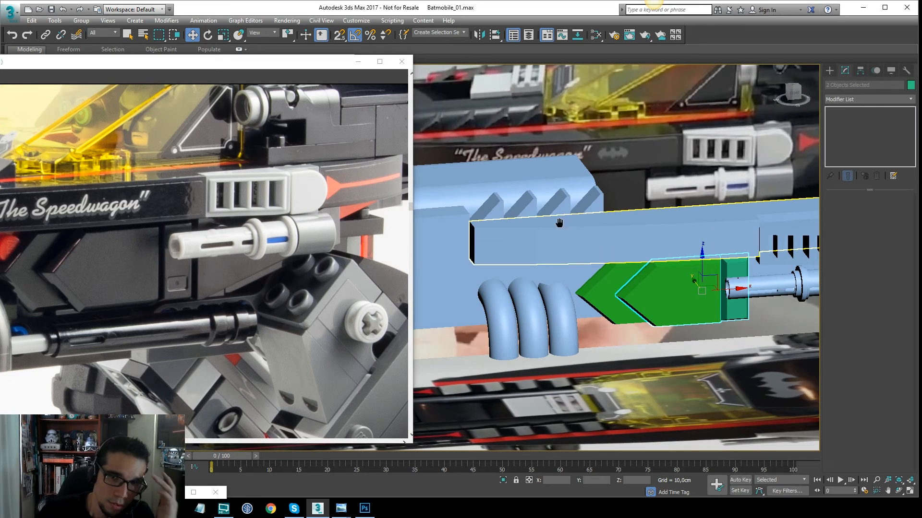
key(t)
key(z)
scroll(586, 232, down, 5)
key(F3)
key(F3)
key(F3)
middle_drag(536, 230, 611, 249)
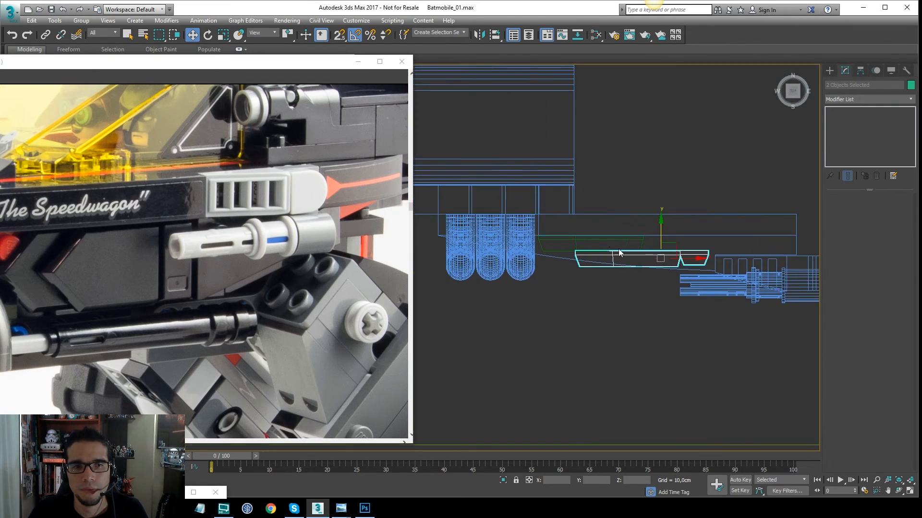
click(561, 231)
key(F3)
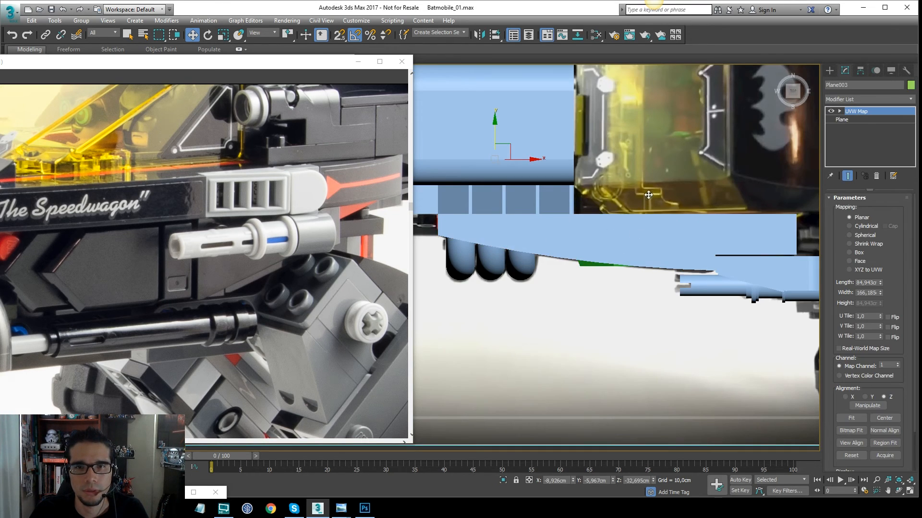
key(alt+q)
scroll(581, 324, up, 4)
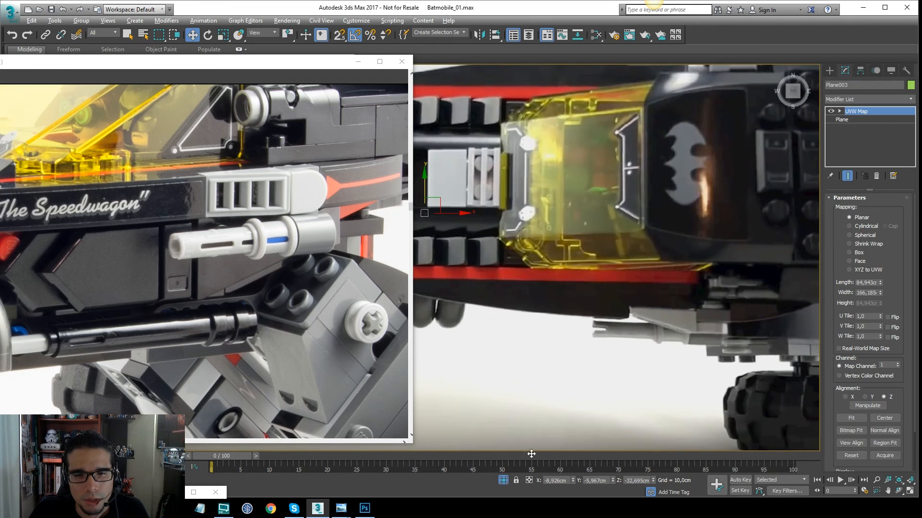
click(502, 479)
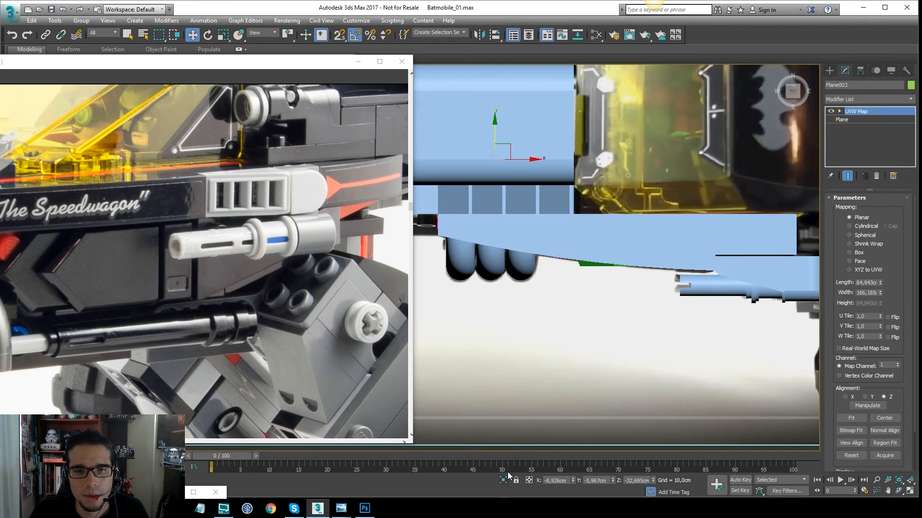
Select the two arrow panels and the ingot piece and move them inward toward the body in the top view
key(F3)
click(591, 285)
scroll(636, 286, up, 2)
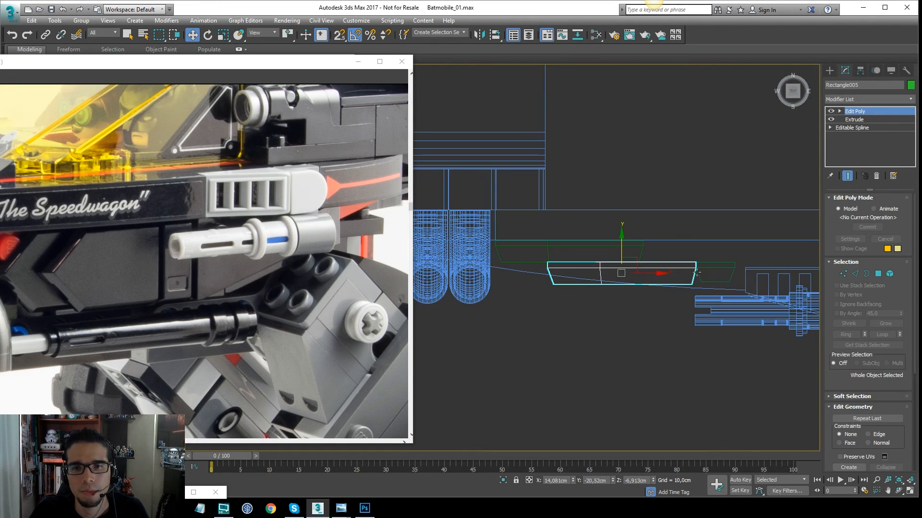
drag(719, 284, 638, 226)
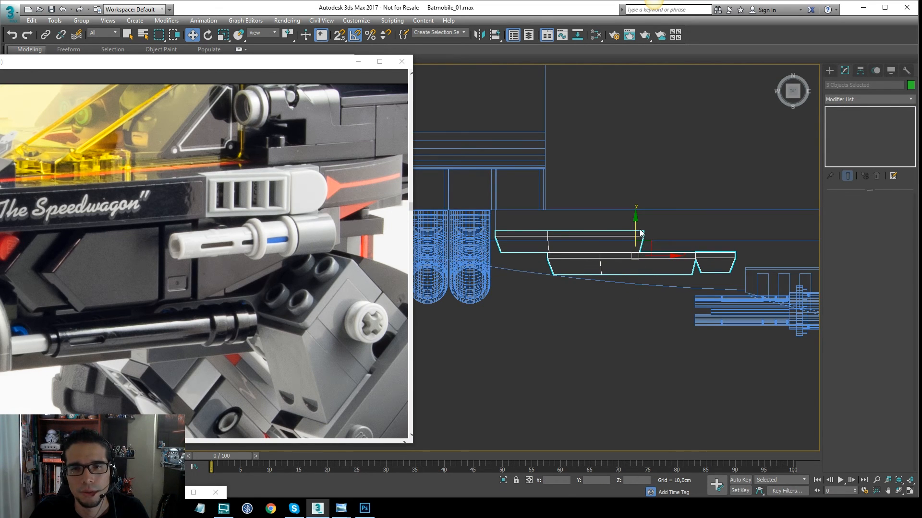
mouse_move(636, 226)
mouse_down()
mouse_move(636, 217)
mouse_move(636, 228)
mouse_up()
Scale the three side pieces down along the Y axis and realign the front panel's back with the body line
key(r)
key(w)
key(r)
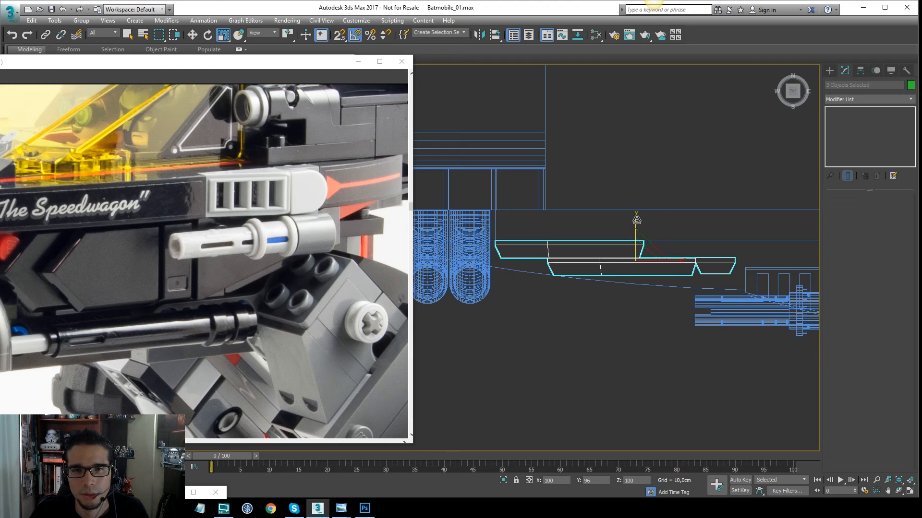
key(w)
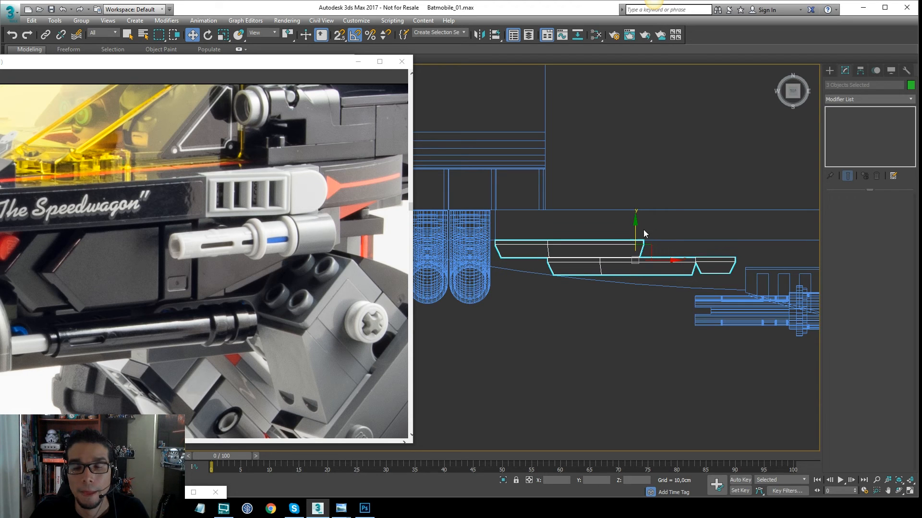
key(r)
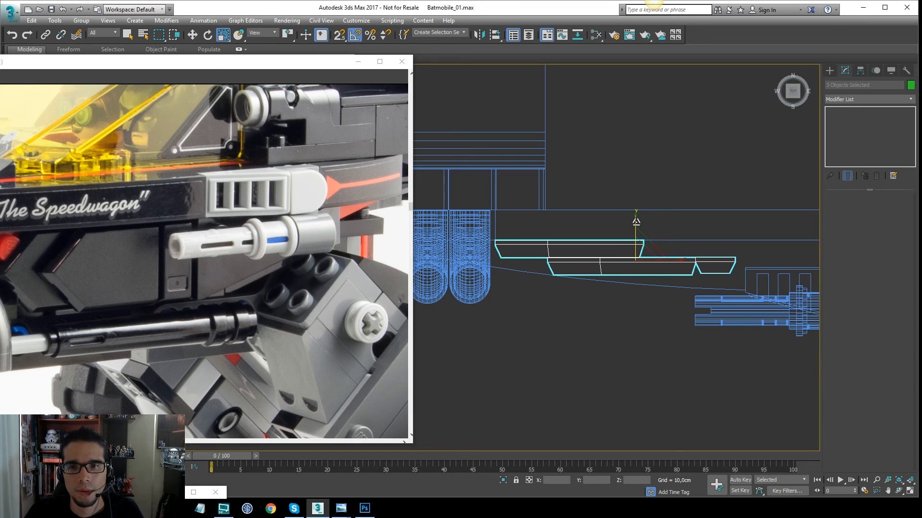
drag(637, 219, 635, 225)
key(w)
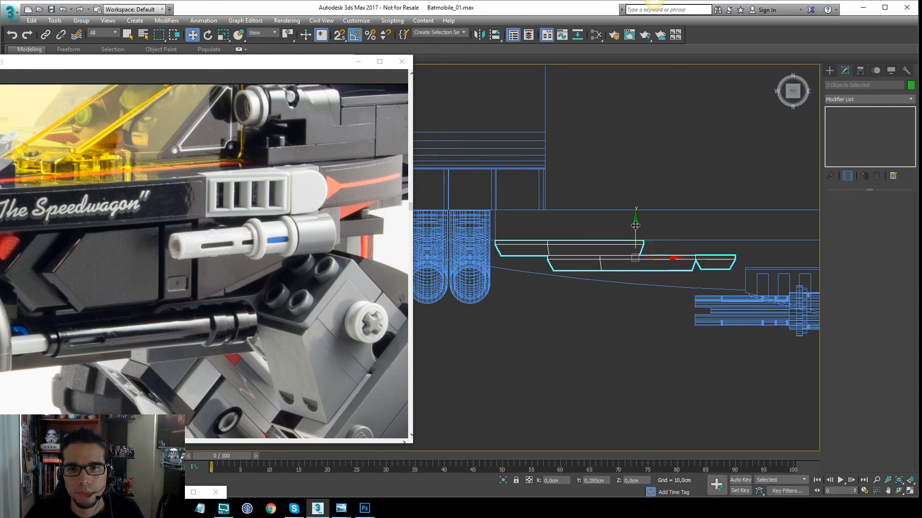
Examine the area behind the ingot piece and below the gun barrel against the shaded front-view reference
key(F3)
mouse_move(664, 224)
alt+middle_down()
mouse_move(676, 191)
mouse_move(629, 185)
mouse_move(620, 159)
mouse_move(641, 182)
alt+middle_up()
key(f)
middle_drag(667, 216, 637, 222)
scroll(636, 222, down, 3)
middle_drag(729, 195, 666, 242)
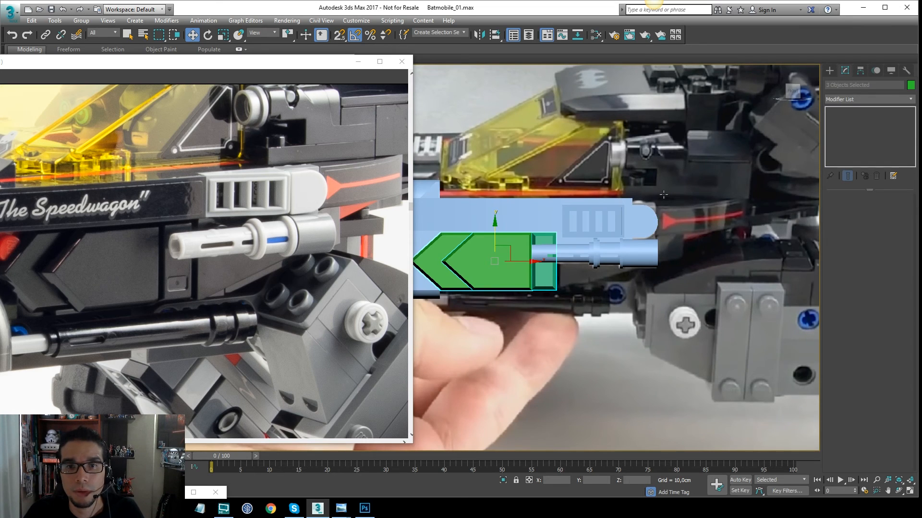
scroll(571, 281, up, 3)
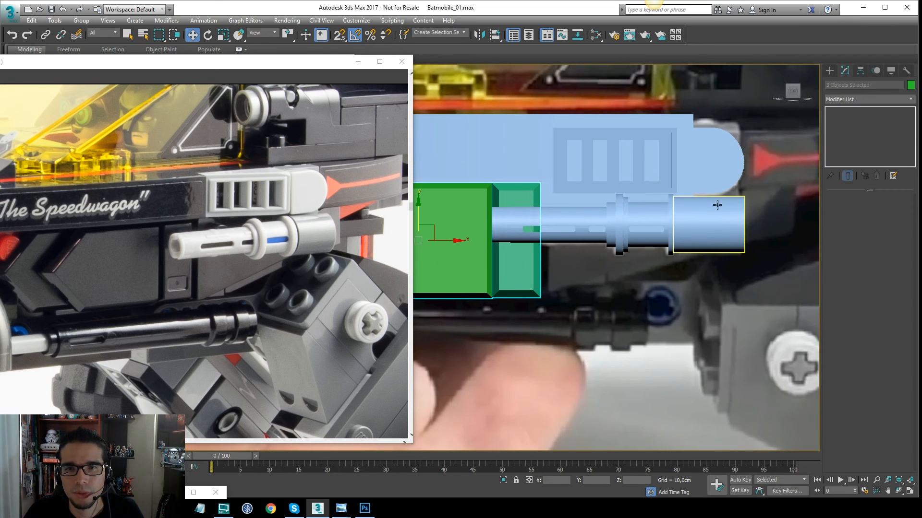
middle_drag(727, 196, 714, 210)
Draw a rectangle spline about 20.4 by 6.55 cm from the ingot piece's upper corner to the gun barrel's far end
click(830, 72)
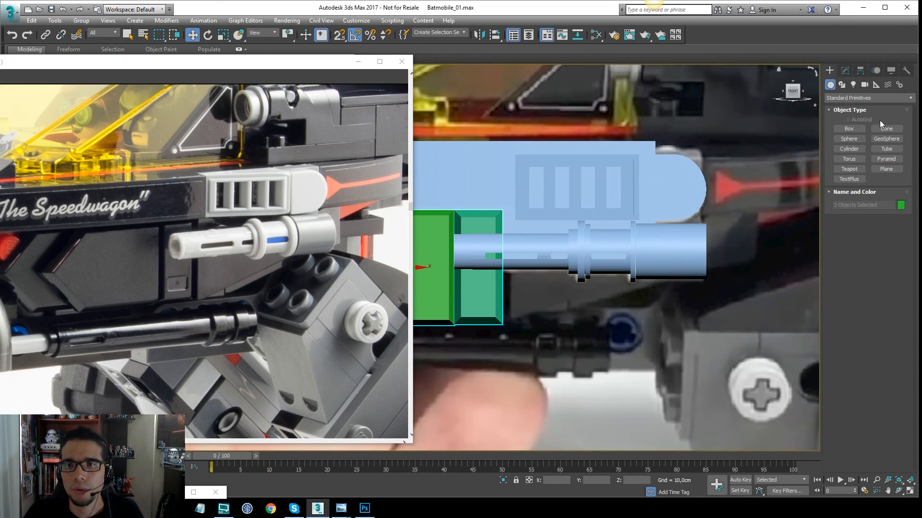
click(842, 85)
click(889, 139)
middle_drag(624, 226, 599, 220)
key(F3)
middle_drag(479, 204, 512, 215)
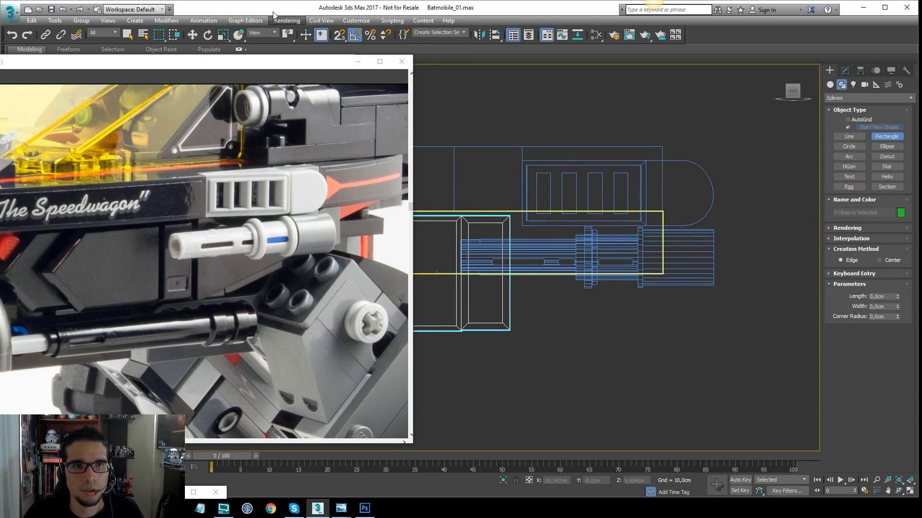
mouse_move(511, 217)
mouse_down()
mouse_move(600, 229)
mouse_move(648, 284)
mouse_move(714, 282)
mouse_up()
key(F3)
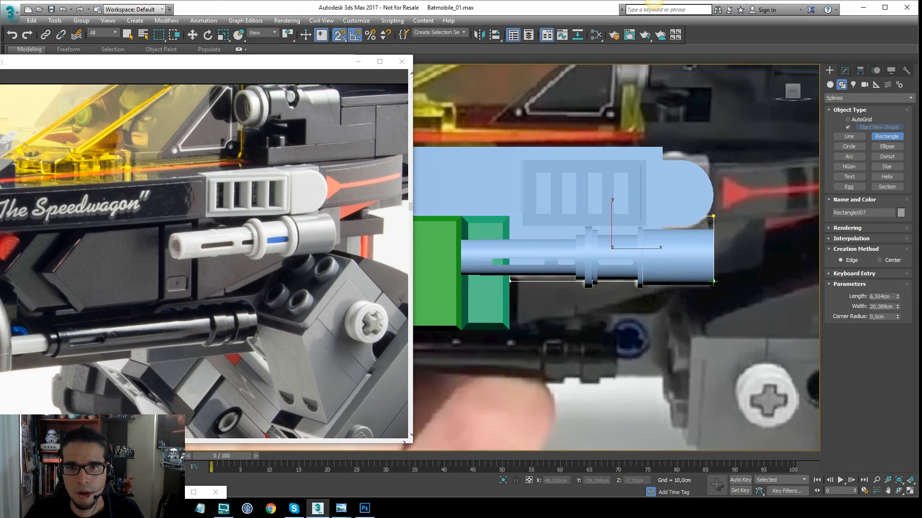
key(F3)
key(w)
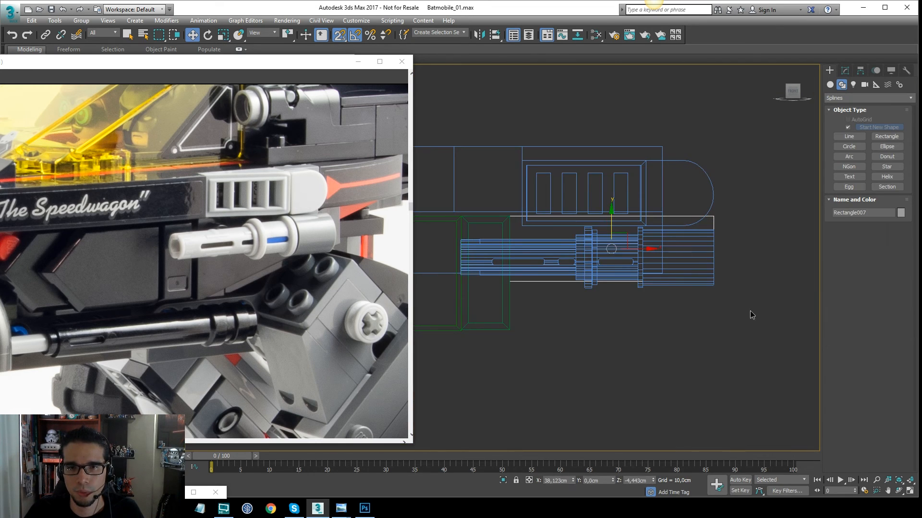
Convert the rectangle to an editable spline and snap its vertex beside the ingot piece down to that piece's lower corner
right_click(717, 264)
mouse_move(776, 365)
click(828, 364)
key(1)
key(F3)
click(510, 281)
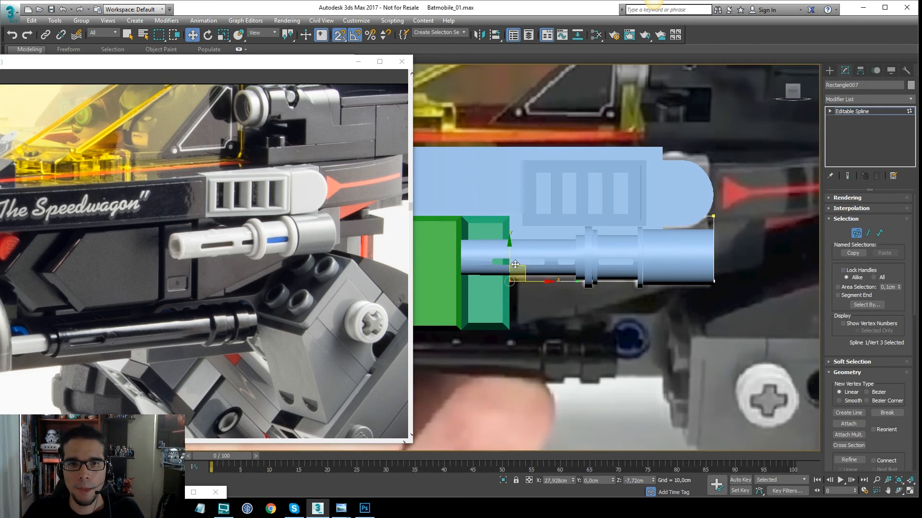
key(F3)
drag(509, 252, 510, 330)
Set all four spline vertices to Corner type to straighten the outline, and leave vertex editing
key(ctrl+a)
right_click(515, 305)
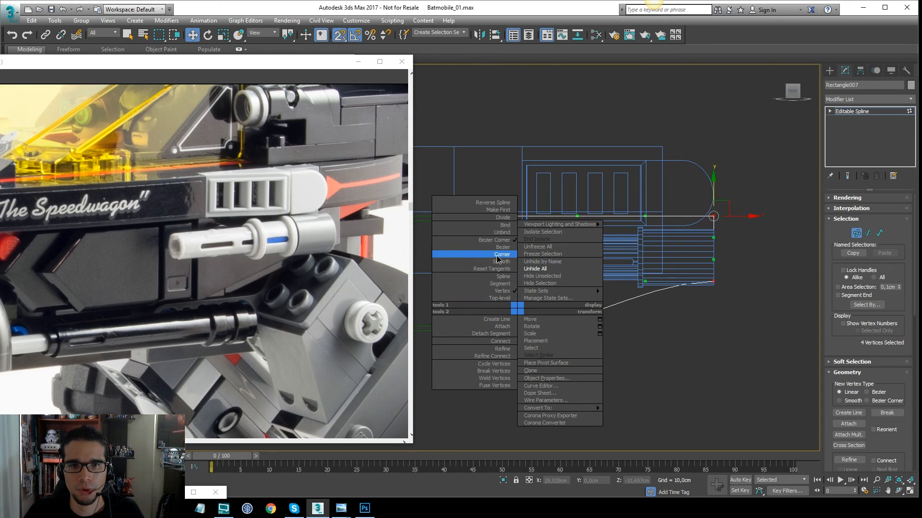
click(502, 258)
click(713, 282)
key(F3)
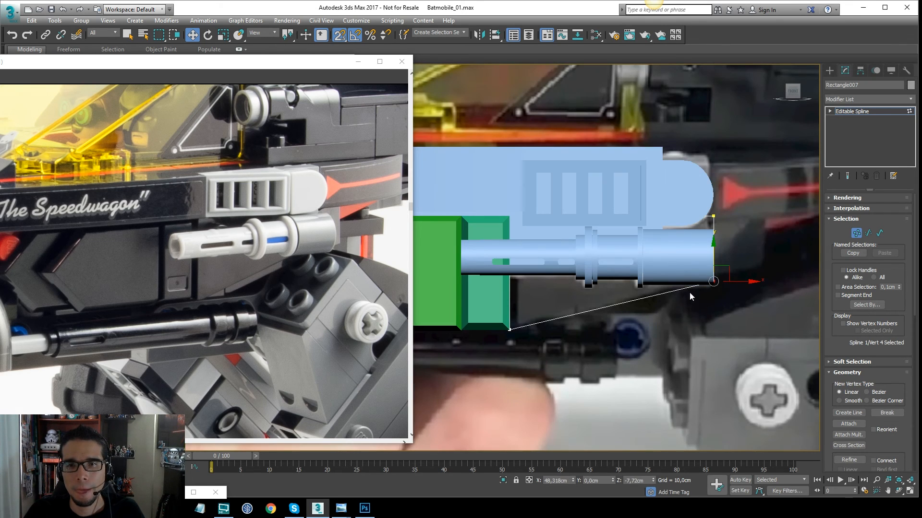
click(865, 110)
Move the spline outward in the top view, snapping it in line with the back of the ingot piece
middle_drag(685, 188, 692, 193)
key(t)
key(F3)
scroll(633, 212, down, 2)
mouse_move(633, 212)
middle_down()
mouse_move(657, 216)
mouse_move(640, 143)
middle_up()
scroll(657, 208, down, 4)
key(F3)
mouse_move(640, 143)
mouse_down()
mouse_move(606, 258)
mouse_move(574, 311)
mouse_up()
scroll(580, 322, up, 3)
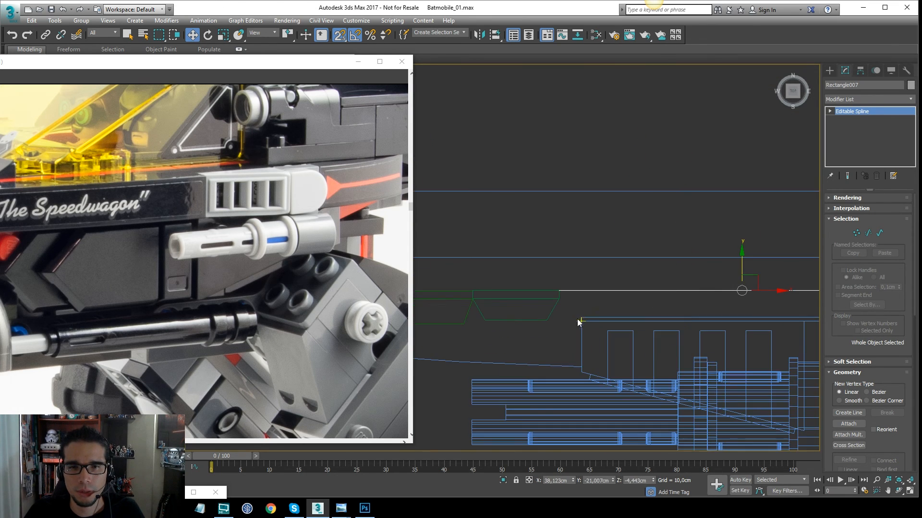
middle_drag(623, 267, 587, 265)
Add an Extrude modifier to the spline with an amount of 2.5 cm
click(854, 99)
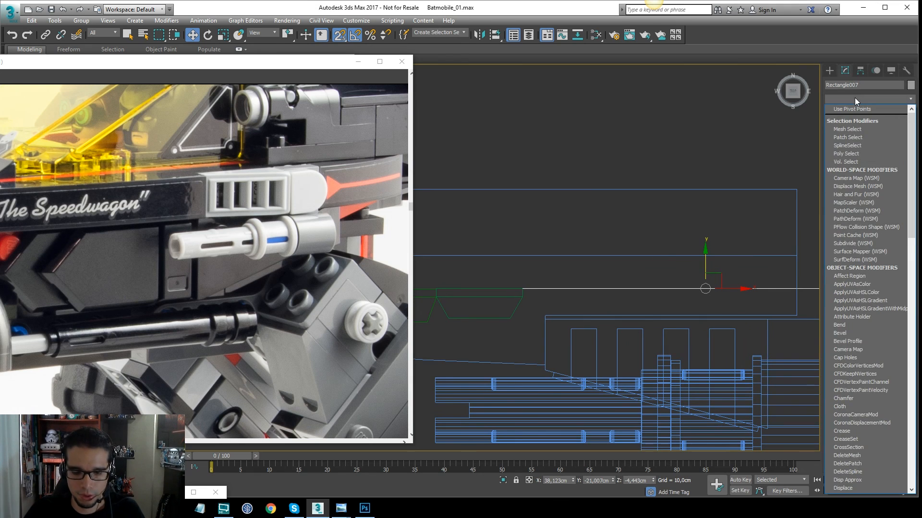
text(ex)
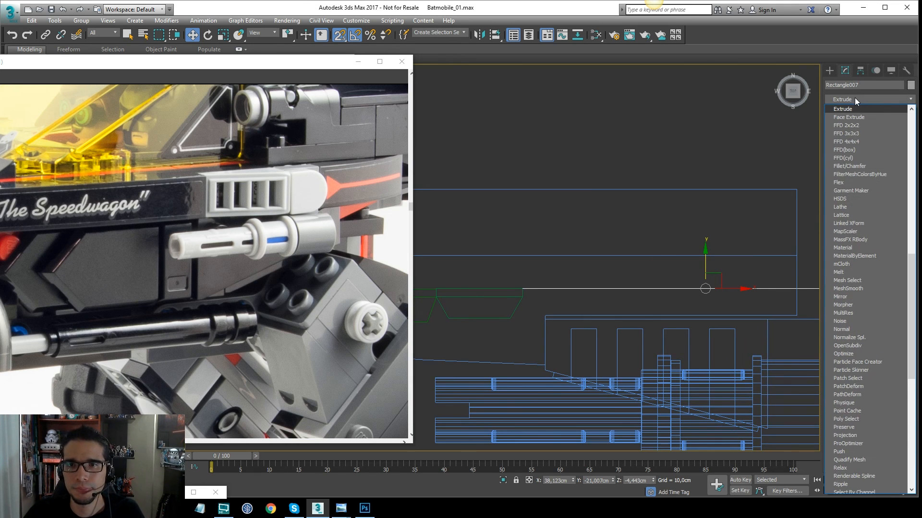
key(Return)
drag(894, 211, 895, 224)
Convert the extruded plate behind the gun barrel to an editable poly
right_click(762, 255)
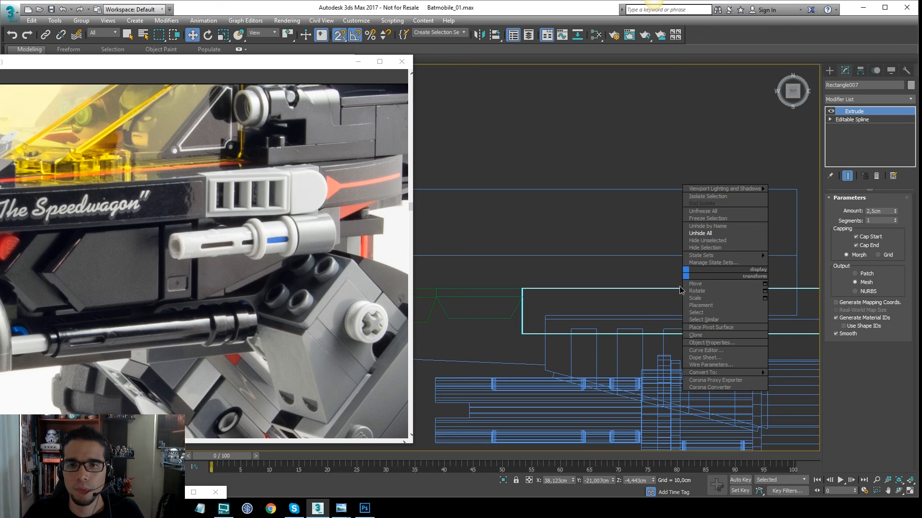
right_click(773, 271)
mouse_move(734, 373)
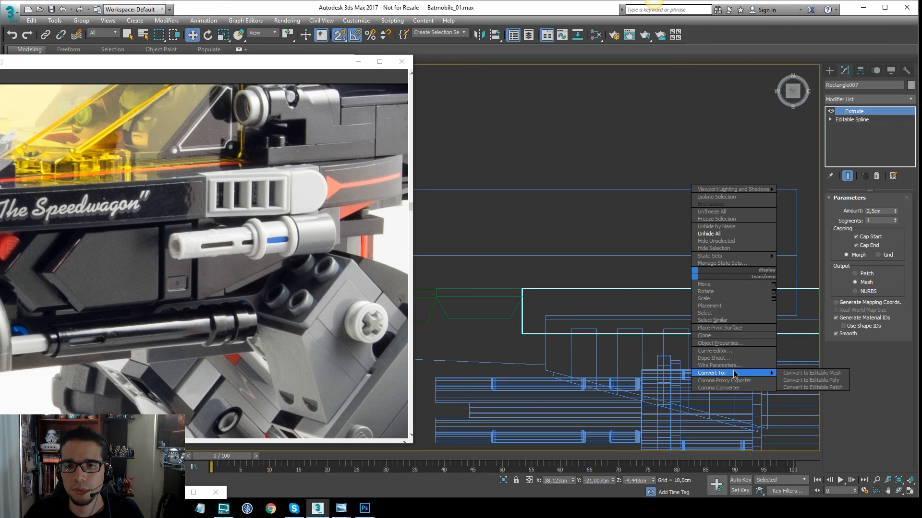
click(810, 379)
Move the plate's four outer vertices in the top view to align its outer face with the back of the ingot piece
middle_drag(749, 284, 650, 288)
scroll(681, 286, down, 4)
drag(750, 300, 527, 322)
scroll(584, 291, up, 4)
drag(678, 288, 678, 252)
middle_drag(672, 240, 702, 230)
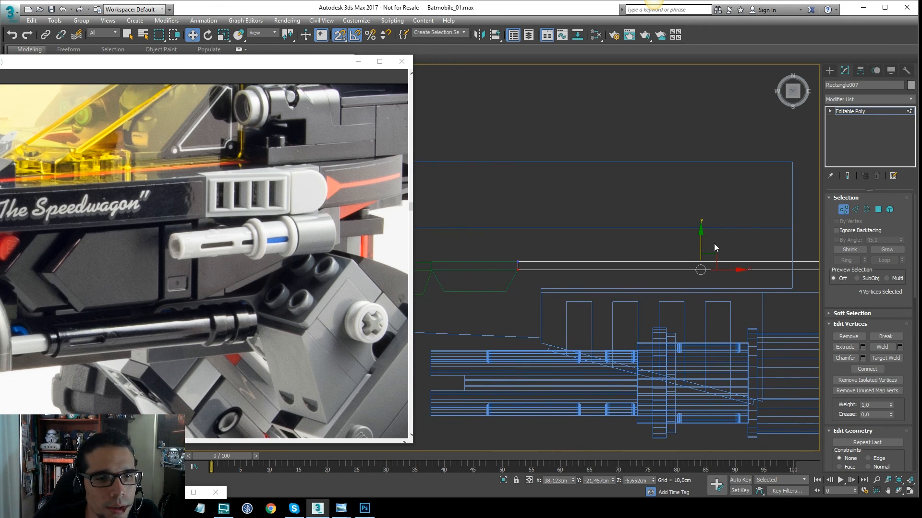
drag(693, 246, 566, 272)
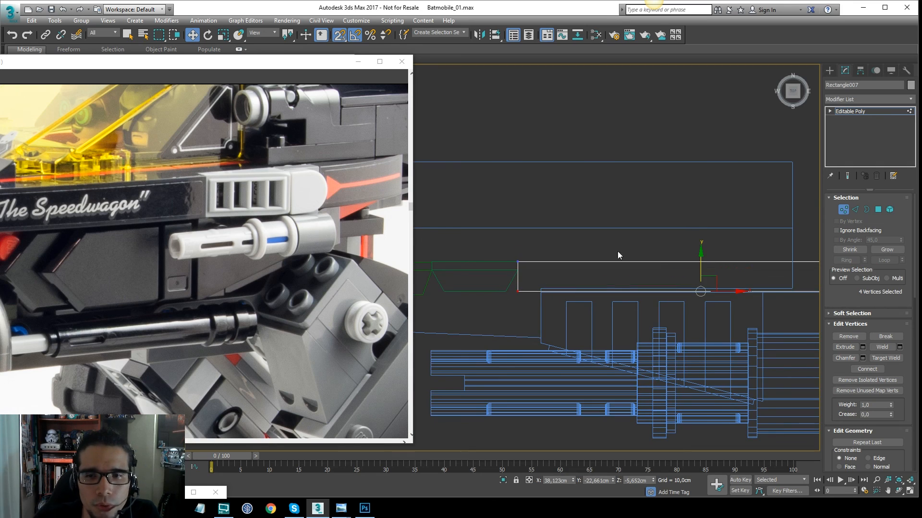
click(871, 114)
Inspect the plate's fit behind the gun barrel in shaded perspective and top views
scroll(606, 182, down, 3)
mouse_move(606, 183)
alt+middle_down()
mouse_move(629, 178)
mouse_move(661, 139)
mouse_move(619, 150)
mouse_move(718, 166)
alt+middle_up()
key(F3)
key(p)
scroll(681, 192, up, 4)
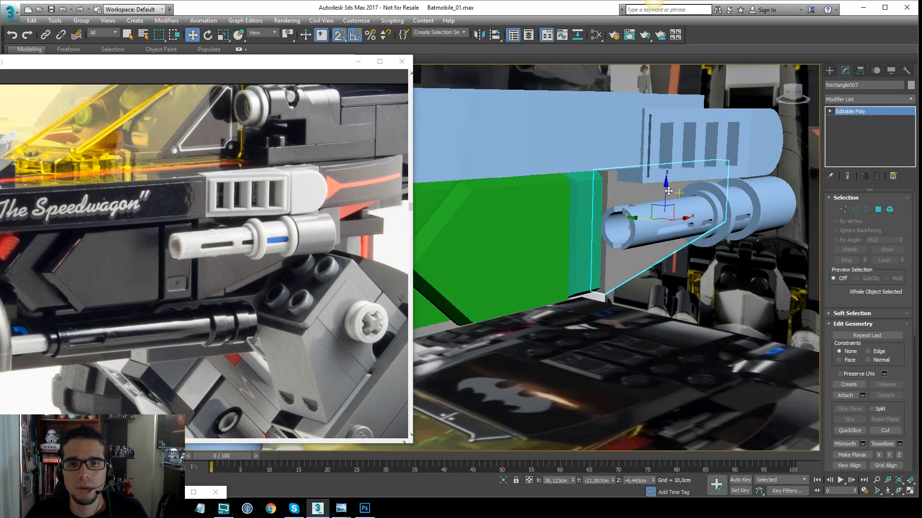
scroll(666, 189, down, 5)
alt+middle_drag(648, 200, 618, 214)
scroll(618, 214, up, 4)
key(t)
key(z)
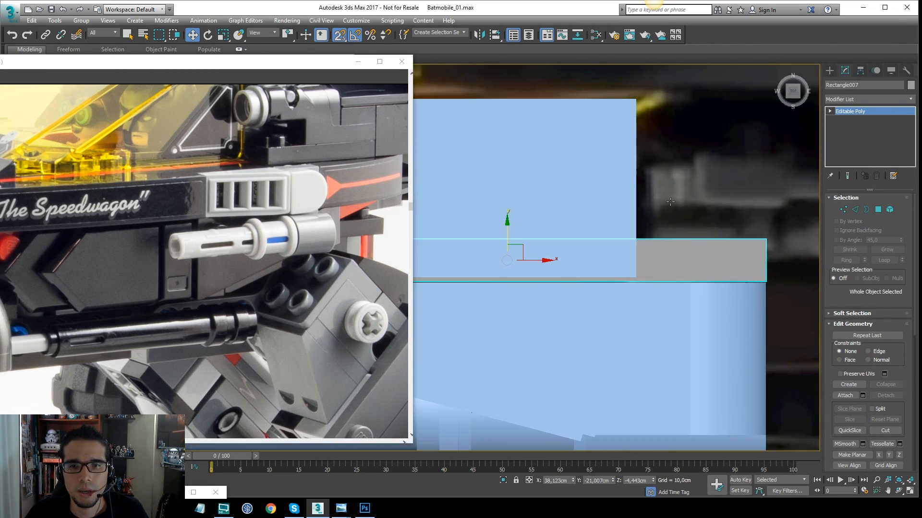
scroll(668, 204, down, 7)
middle_drag(701, 203, 671, 212)
scroll(691, 223, up, 3)
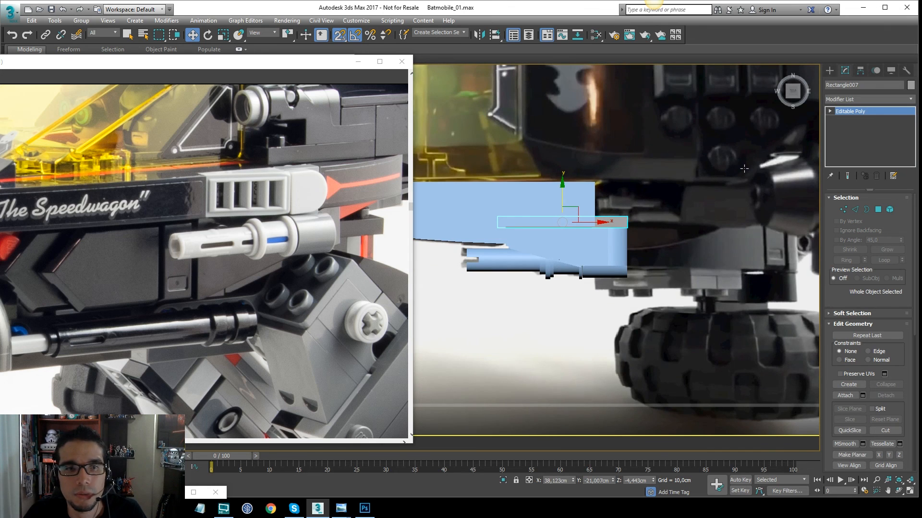
Isolate the top reference image to examine the area around the gun barrel and rear wheel, and exit isolation
click(730, 212)
key(z)
click(772, 186)
scroll(629, 324, up, 5)
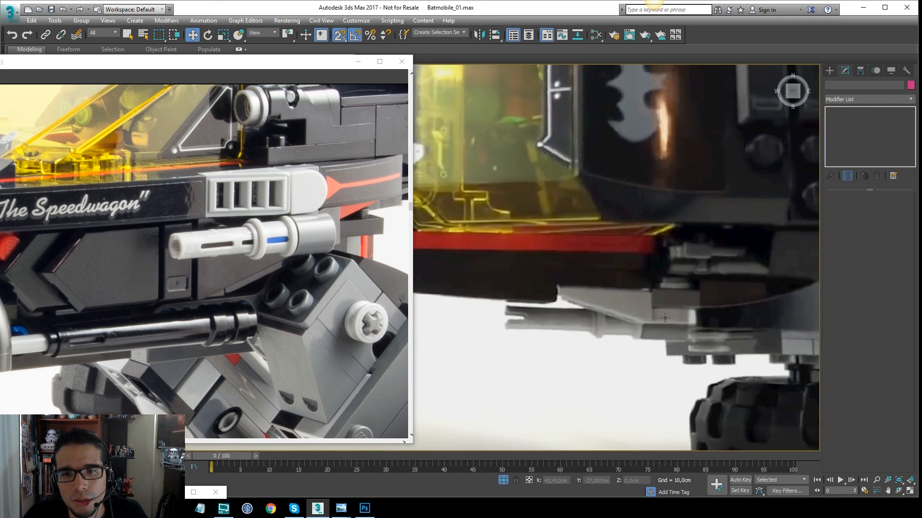
scroll(658, 308, down, 10)
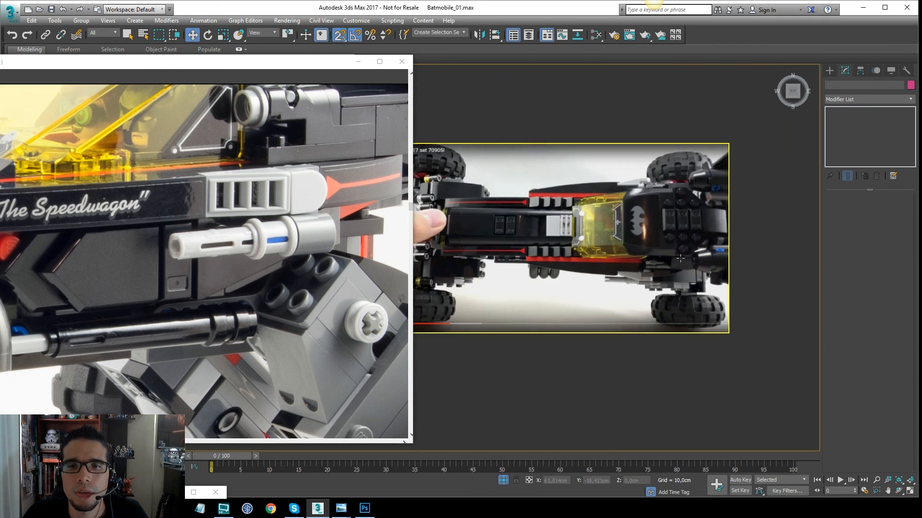
scroll(680, 259, up, 3)
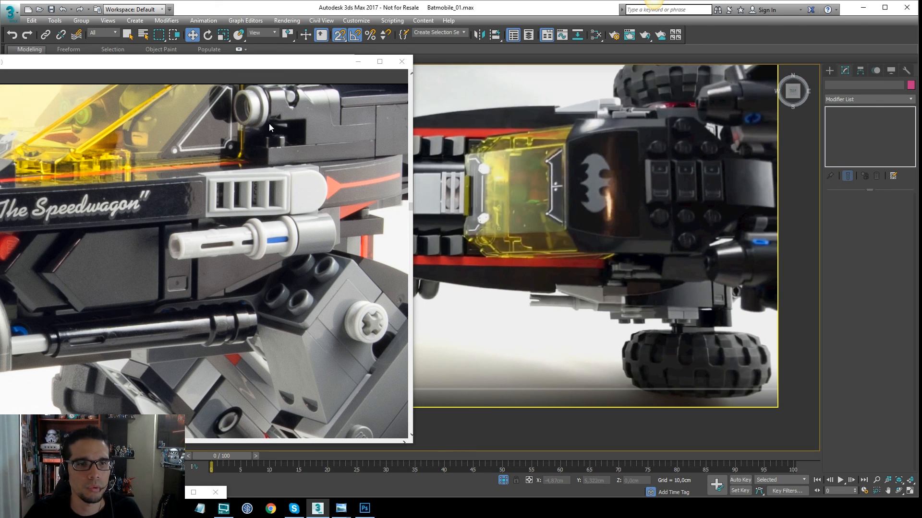
click(503, 480)
scroll(571, 355, down, 1)
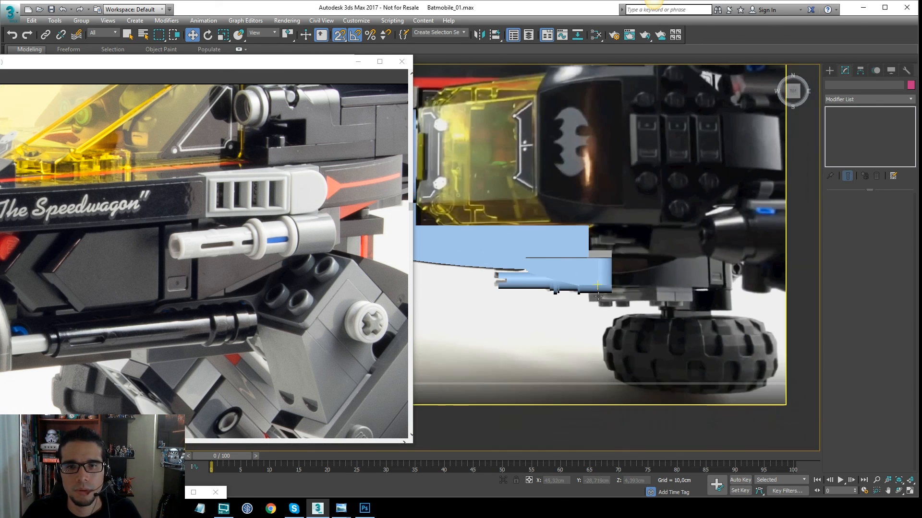
Compare the modeled side pieces with the side reference image in the front view and in perspective
alt+middle_drag(589, 300, 630, 232)
key(f)
scroll(629, 233, up, 5)
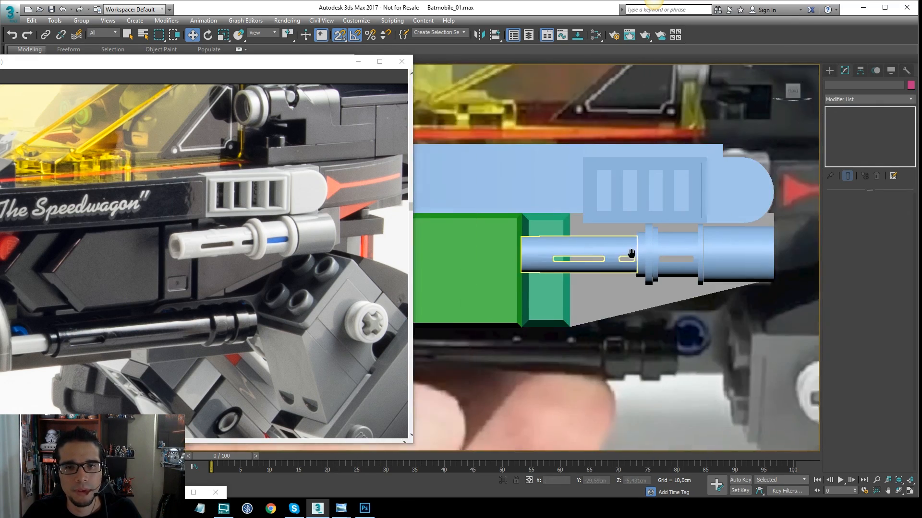
middle_drag(494, 233, 619, 230)
middle_drag(523, 195, 647, 199)
scroll(647, 199, down, 3)
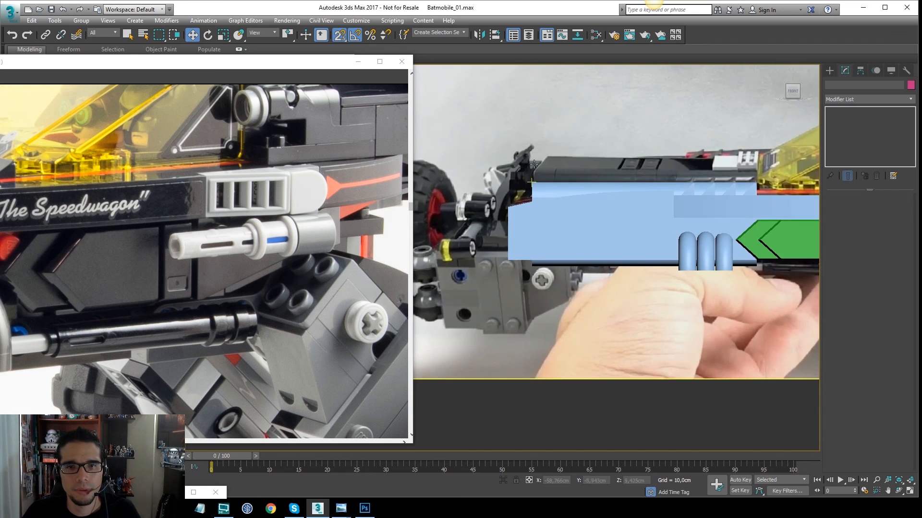
middle_drag(646, 234, 585, 211)
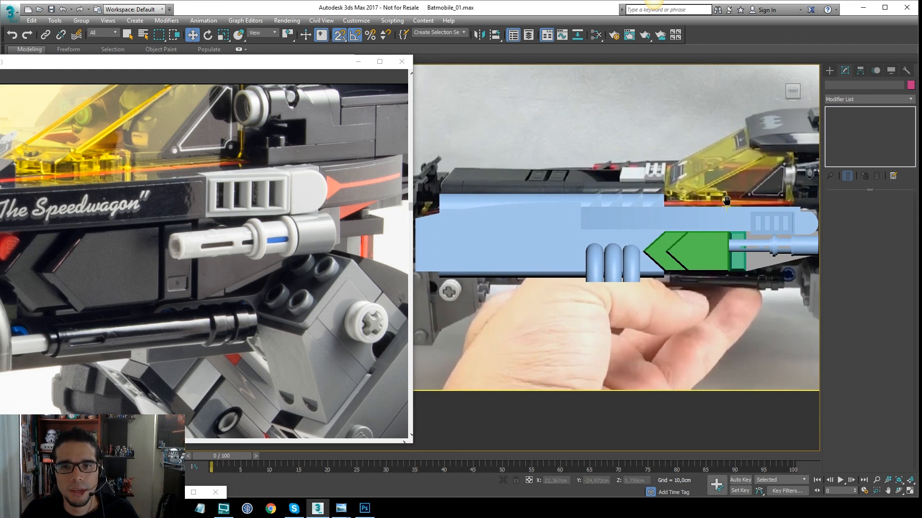
middle_drag(725, 200, 642, 198)
middle_drag(540, 244, 650, 209)
scroll(650, 209, down, 3)
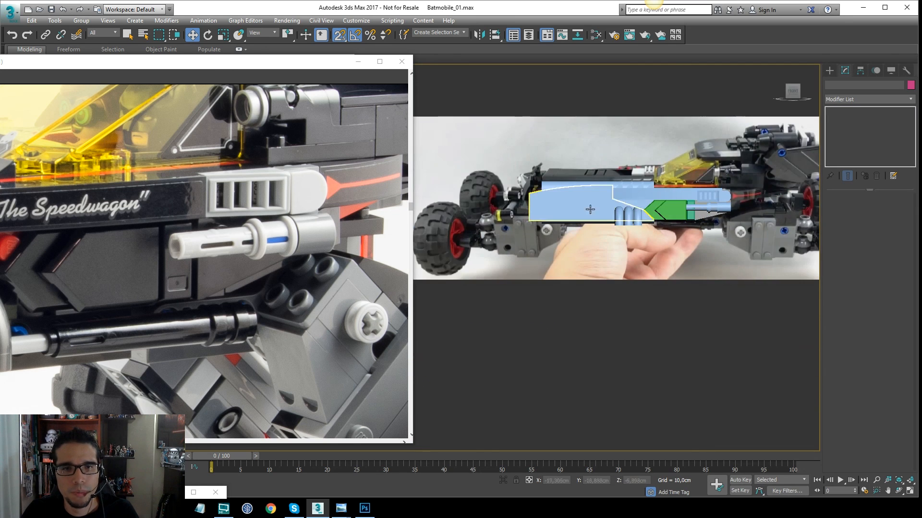
scroll(529, 207, up, 2)
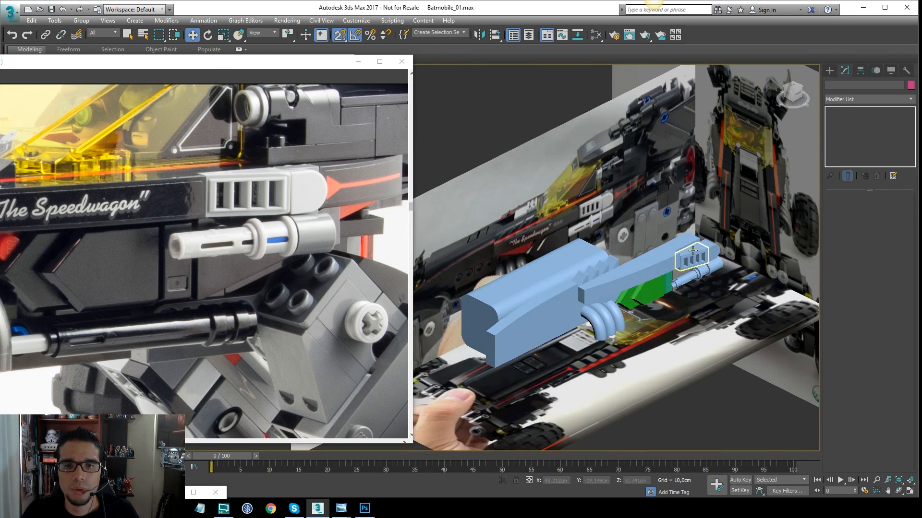